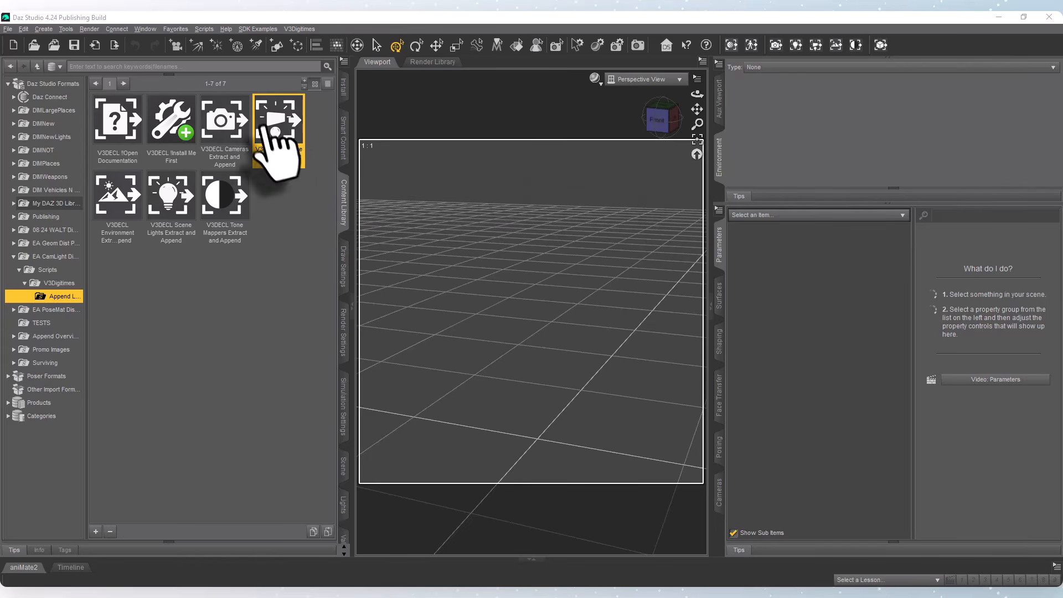
# Look through the V3Digitimes Append scripts for lights and environment, poses and materials, and geometries in the content library.
pyautogui.click(166, 125)
pyautogui.moveTo(167, 127)
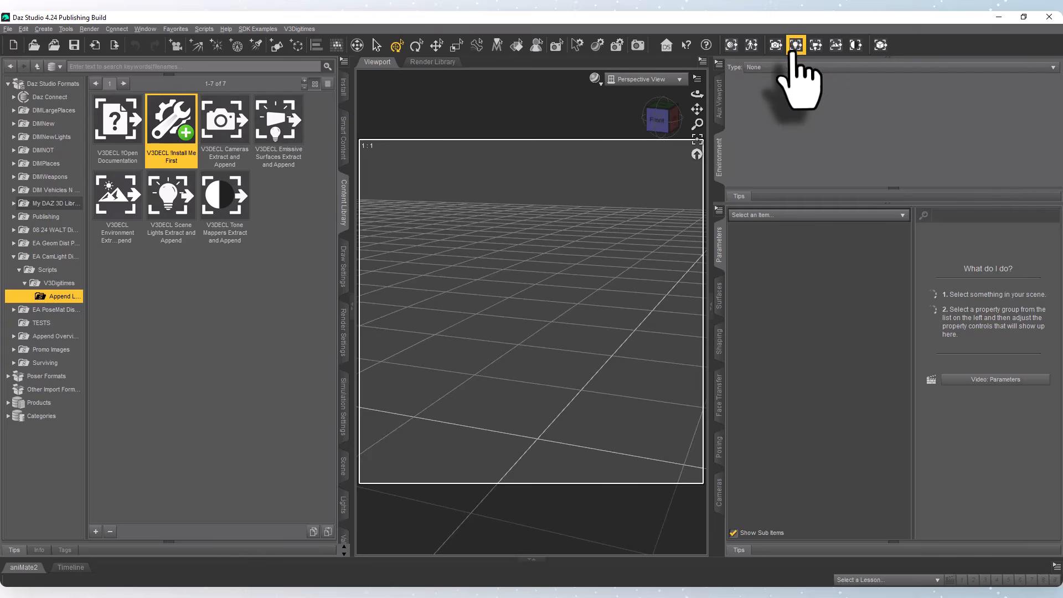
pyautogui.rightClick(272, 115)
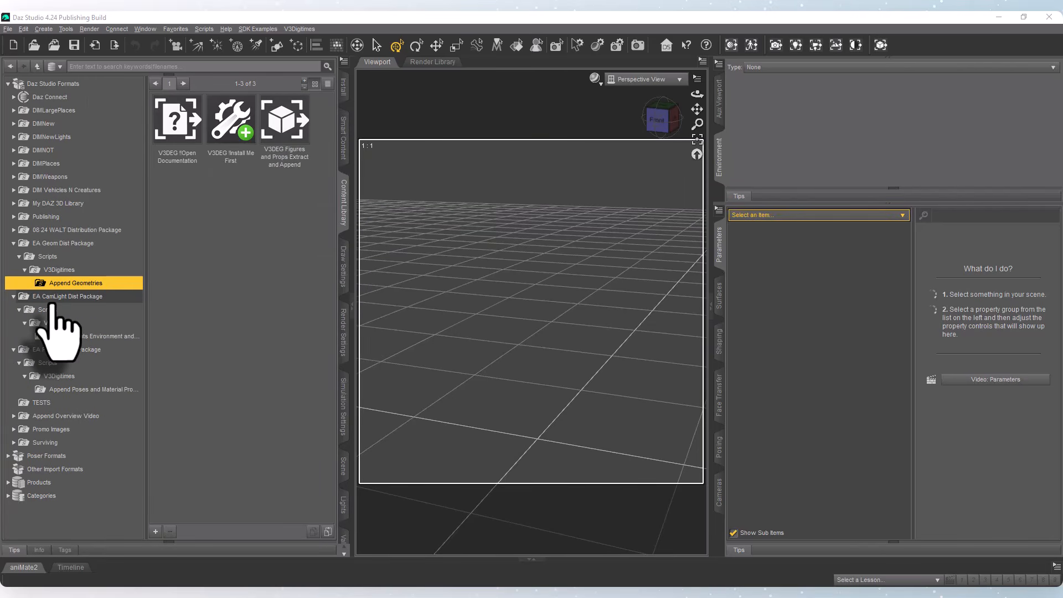
pyautogui.click(44, 336)
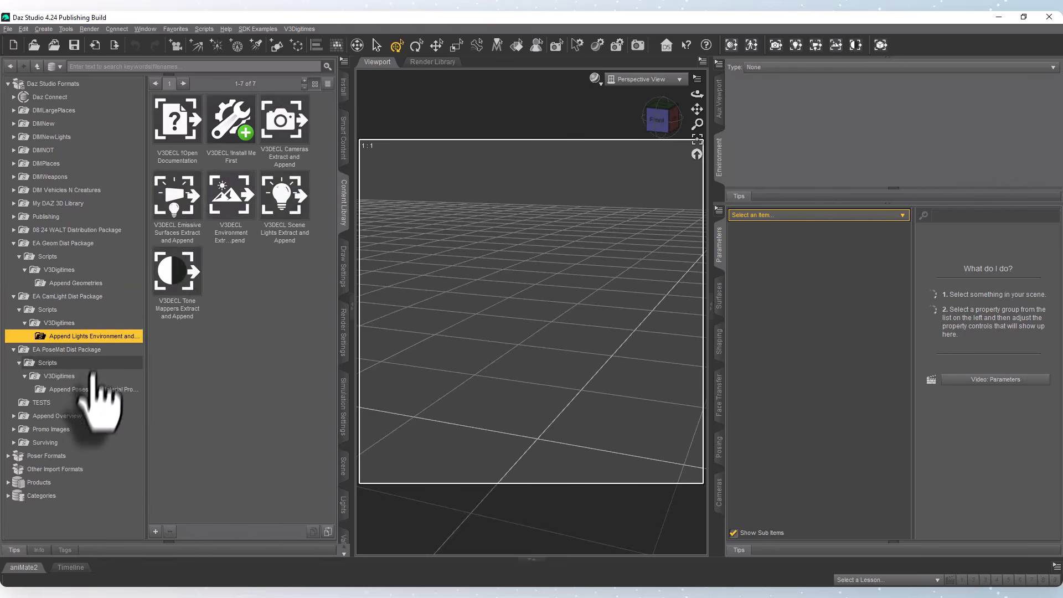
pyautogui.click(88, 389)
pyautogui.click(89, 283)
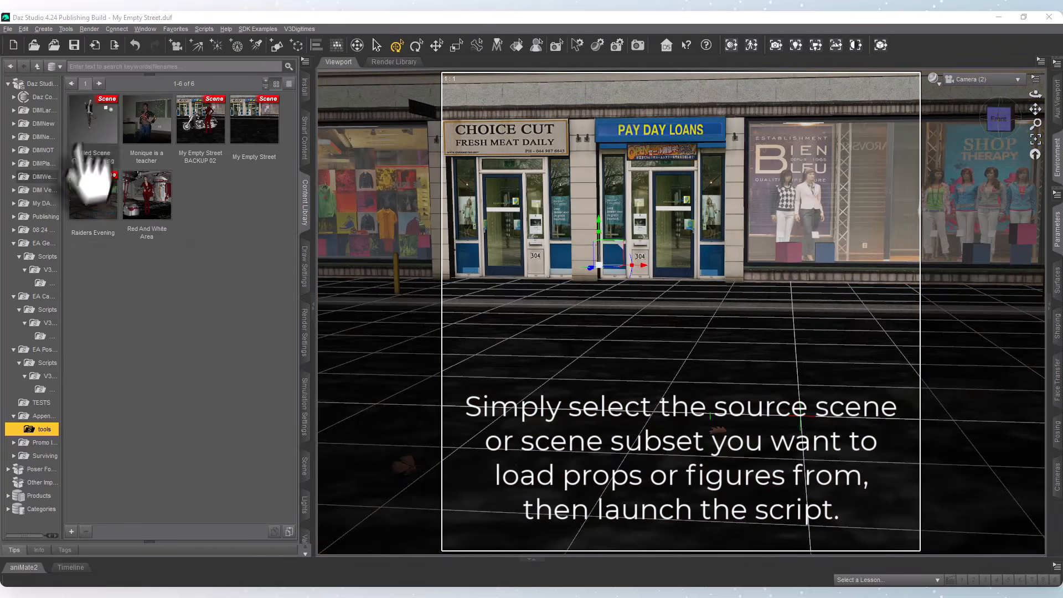
# Launch the figures and props Asset Extractor with the Raiders Evening scene as source and list its nodes.
pyautogui.click(103, 201)
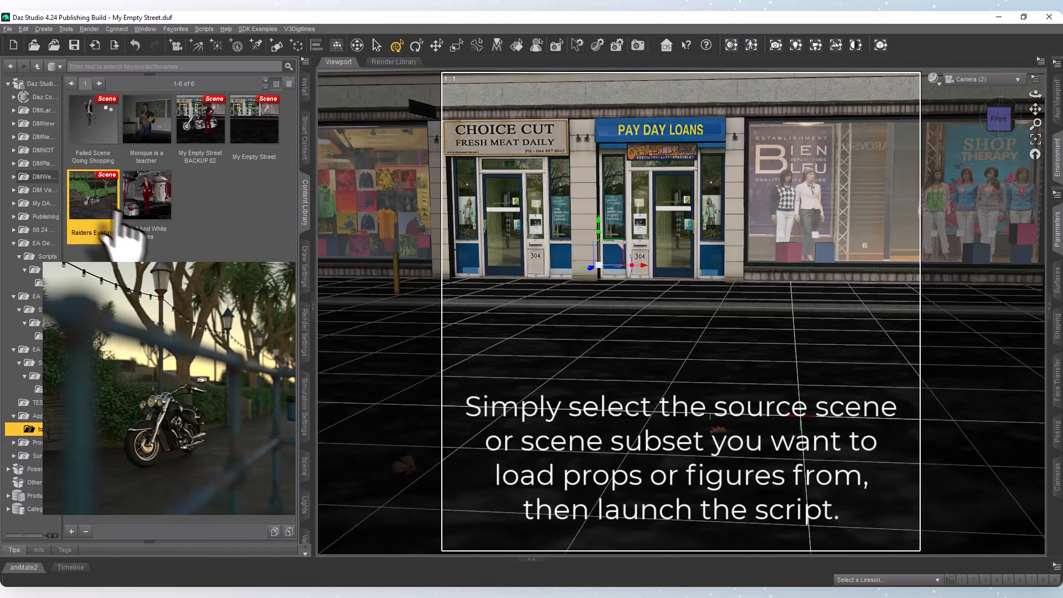
pyautogui.moveTo(83, 207)
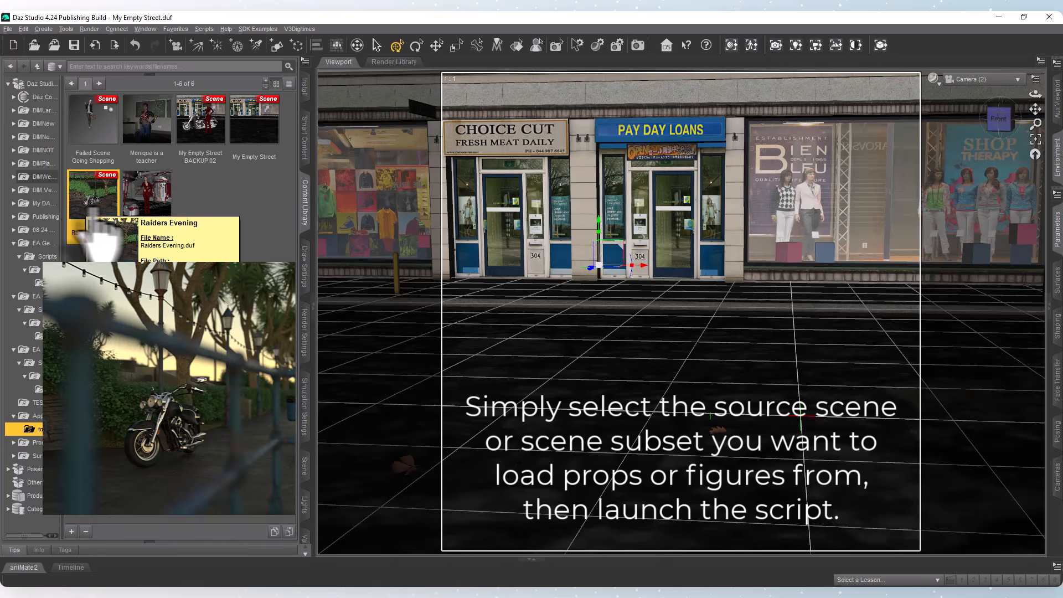
pyautogui.moveTo(158, 206)
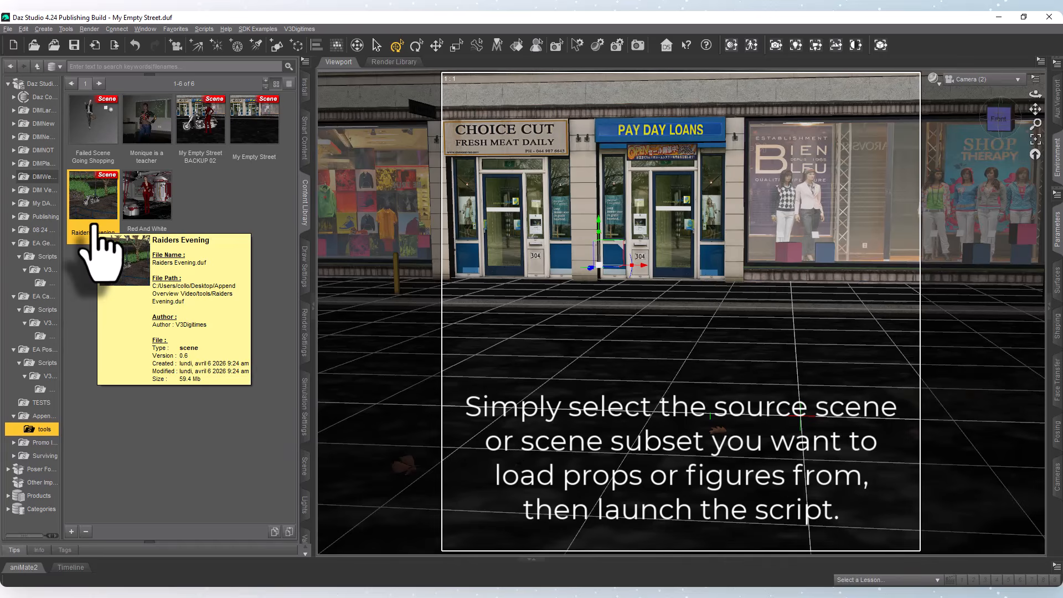
pyautogui.click(881, 45)
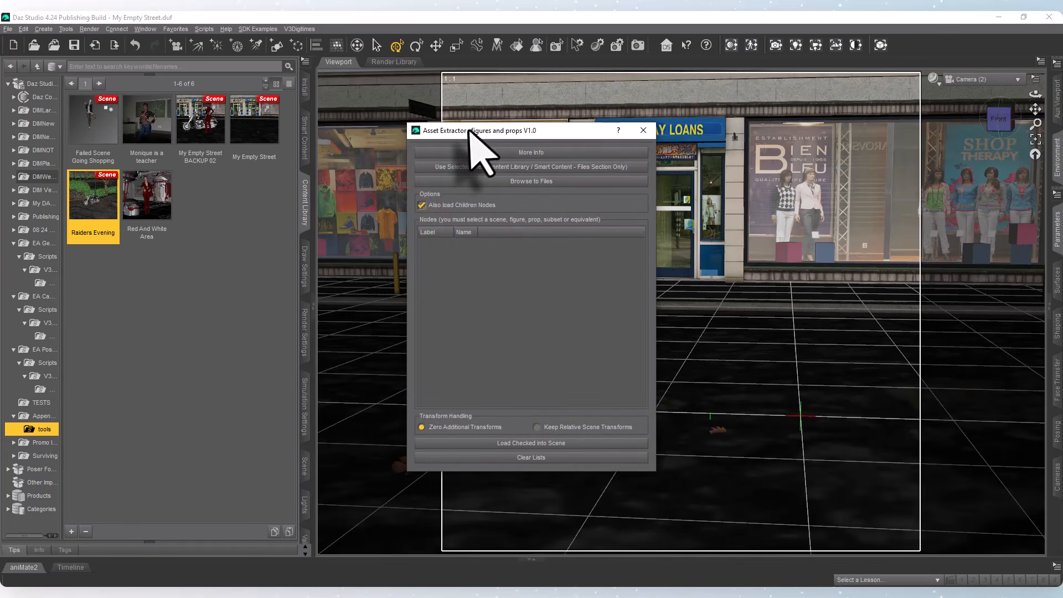
pyautogui.moveTo(469, 129); pyautogui.dragTo(519, 127)
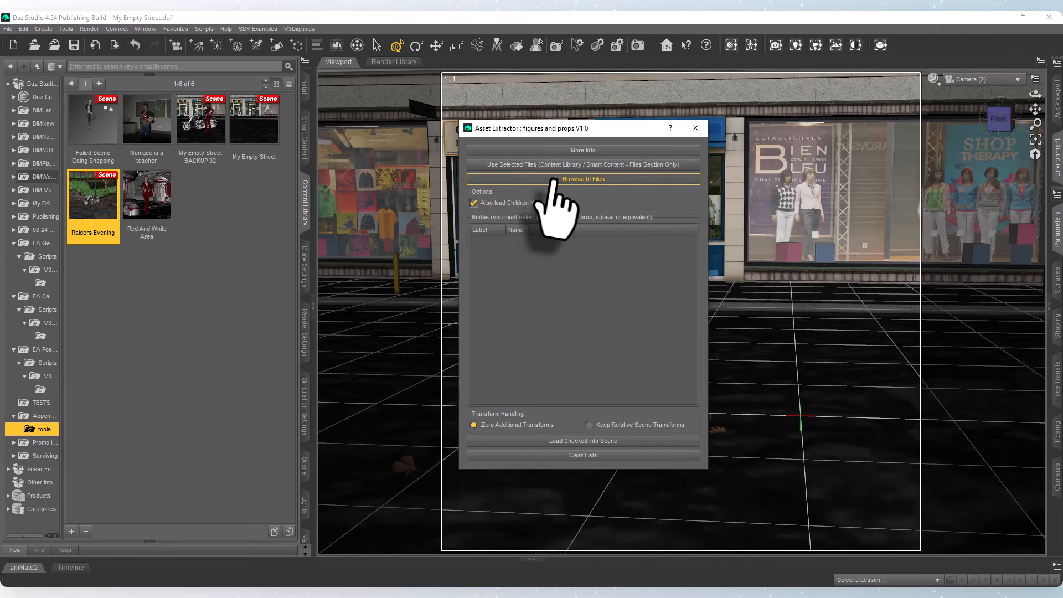
pyautogui.click(578, 164)
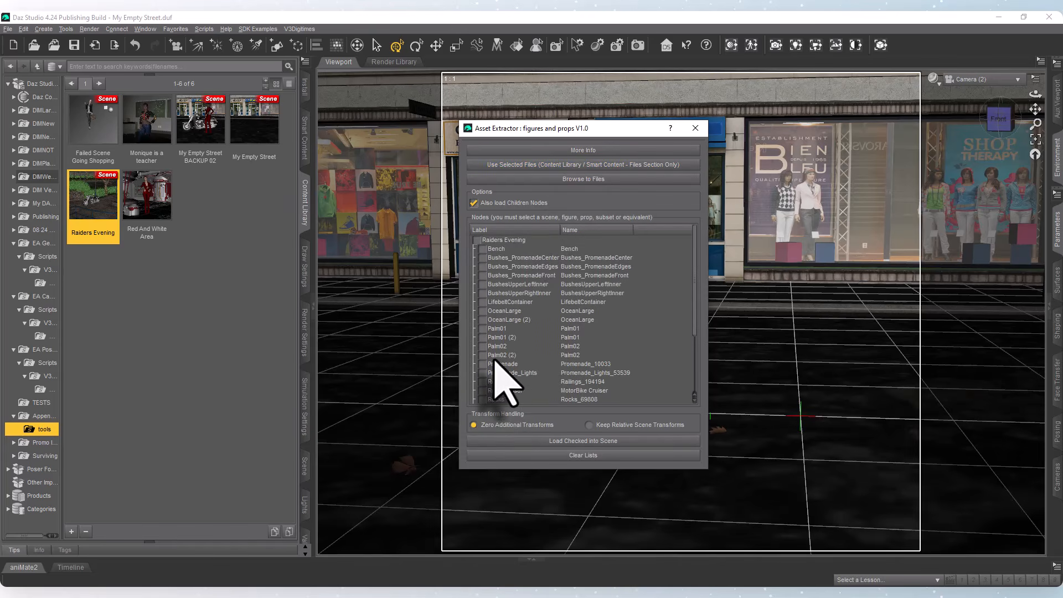
# Load only the Road Cruiser node from Raiders Evening into the street scene and close the Asset Extractor.
pyautogui.scroll(-3, 498, 379)
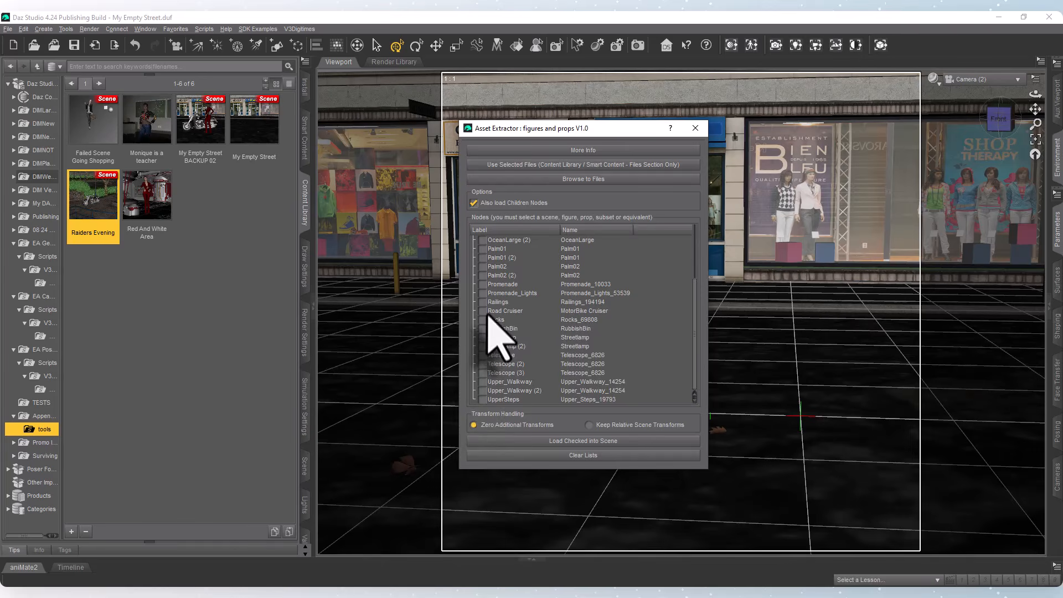
pyautogui.scroll(3, 494, 330)
pyautogui.scroll(-1, 495, 249)
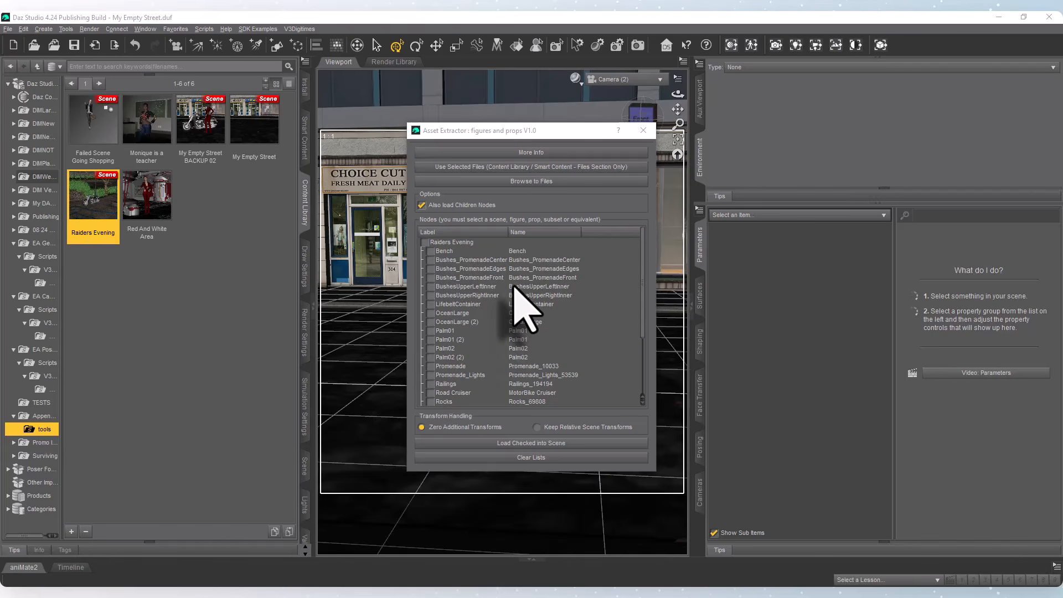
pyautogui.scroll(-3, 516, 287)
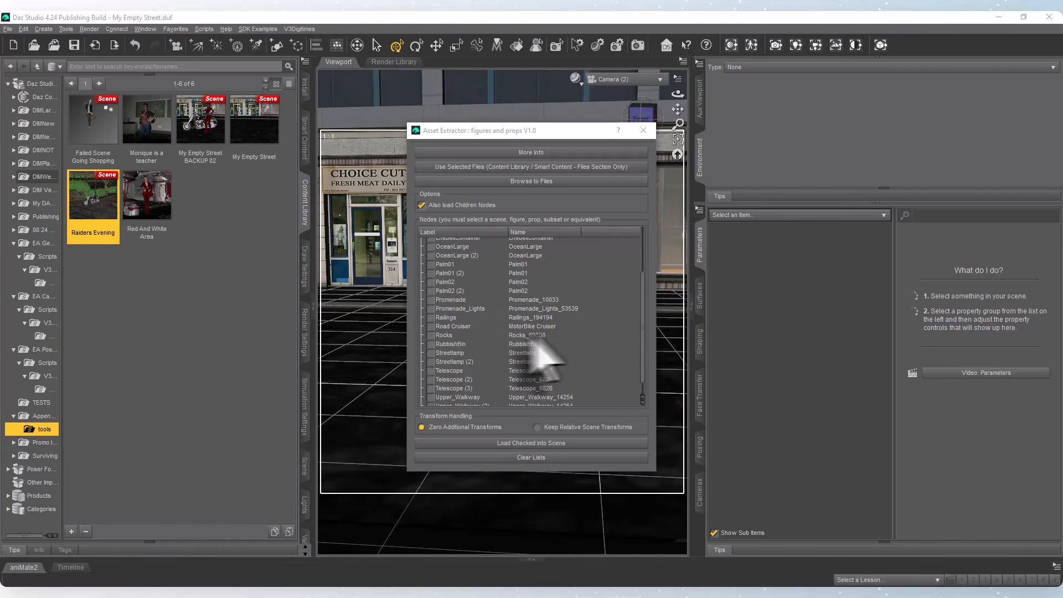
pyautogui.click(430, 327)
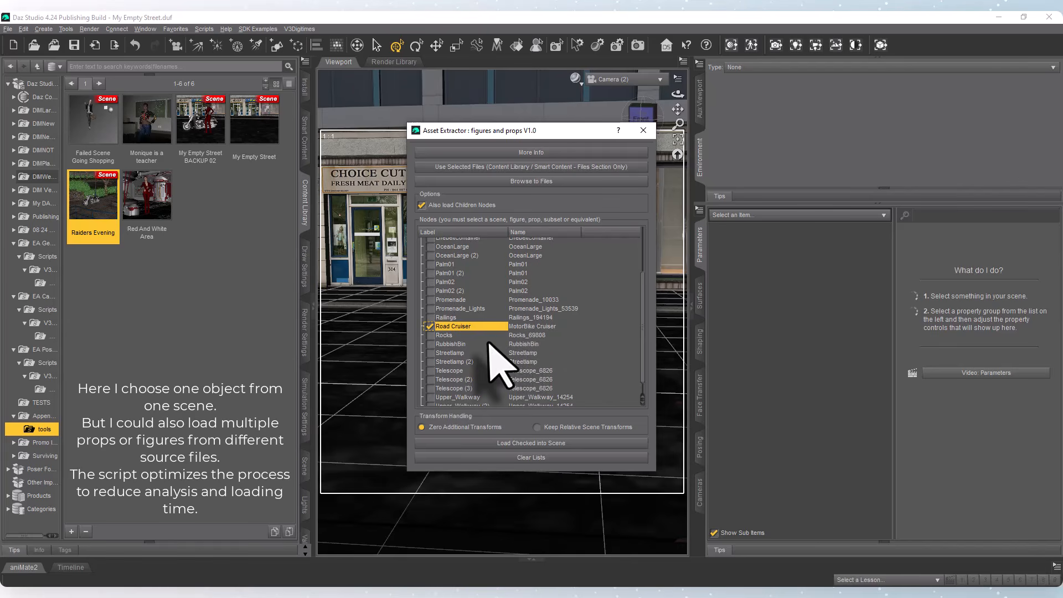
pyautogui.scroll(-1, 499, 360)
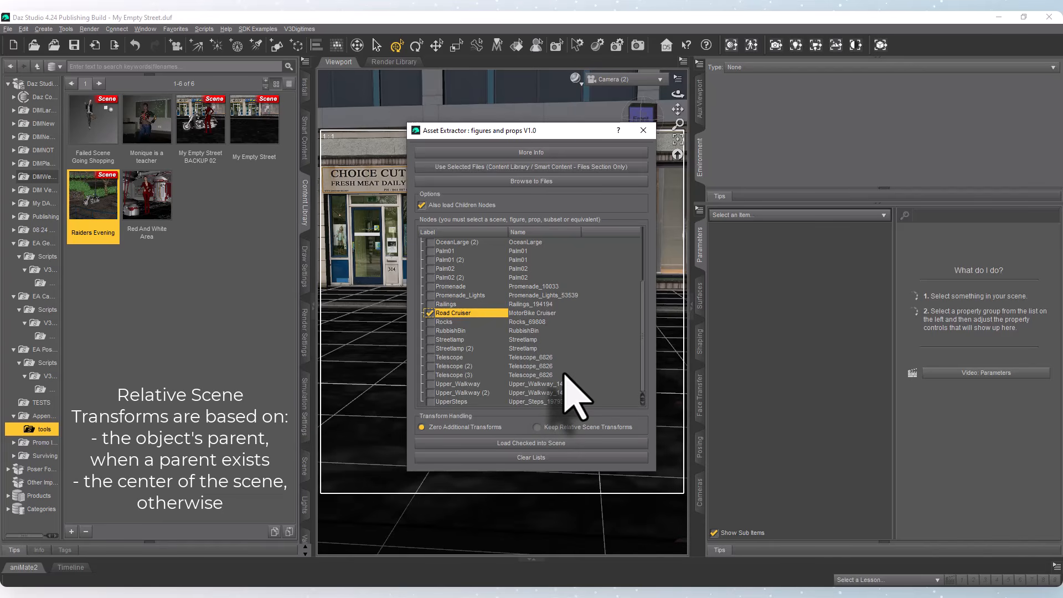
pyautogui.click(543, 445)
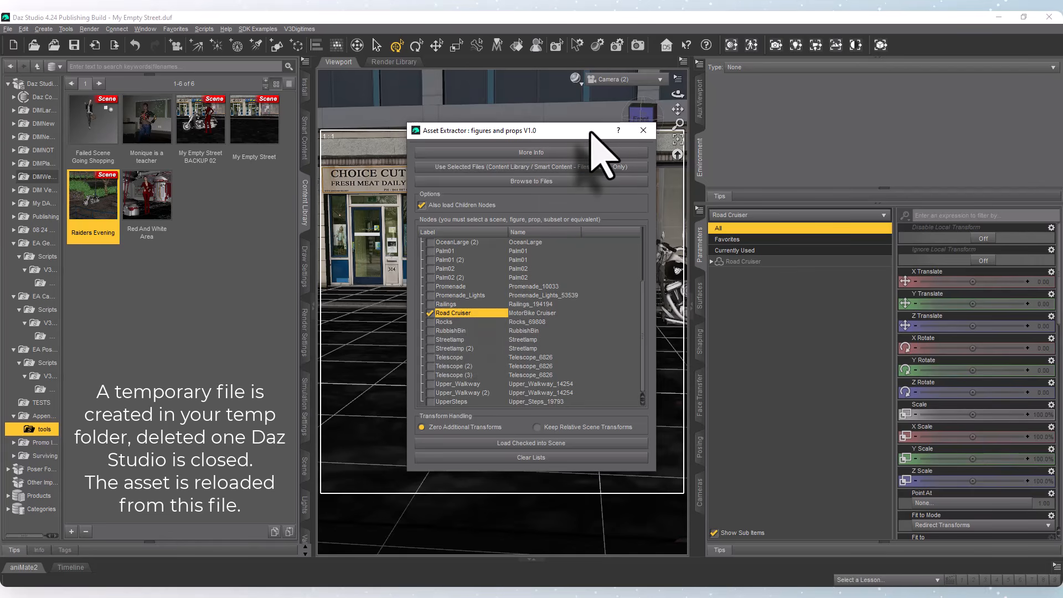
pyautogui.moveTo(590, 131); pyautogui.dragTo(381, 144)
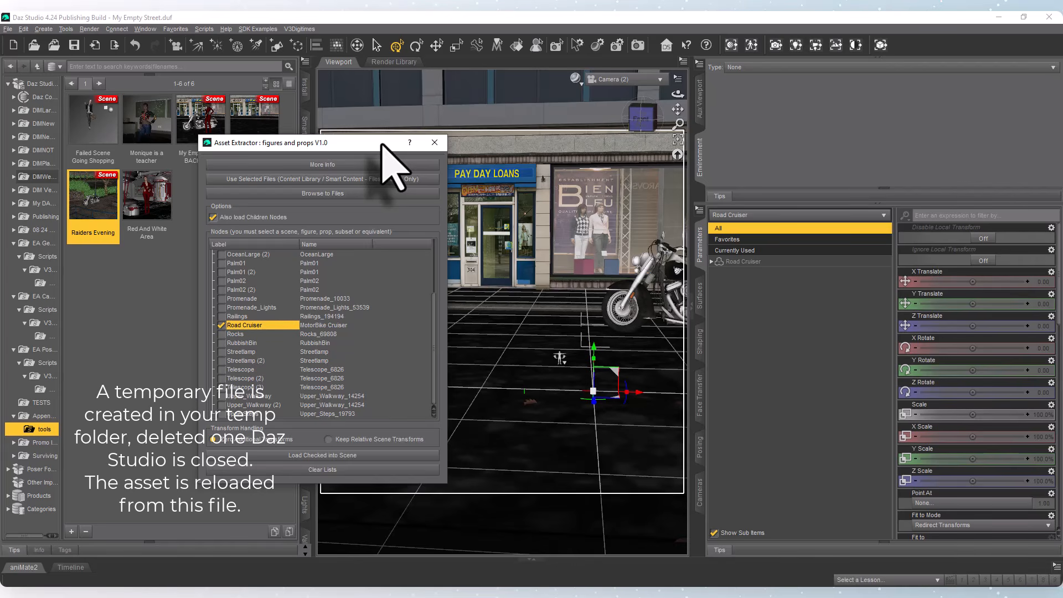
pyautogui.click(435, 147)
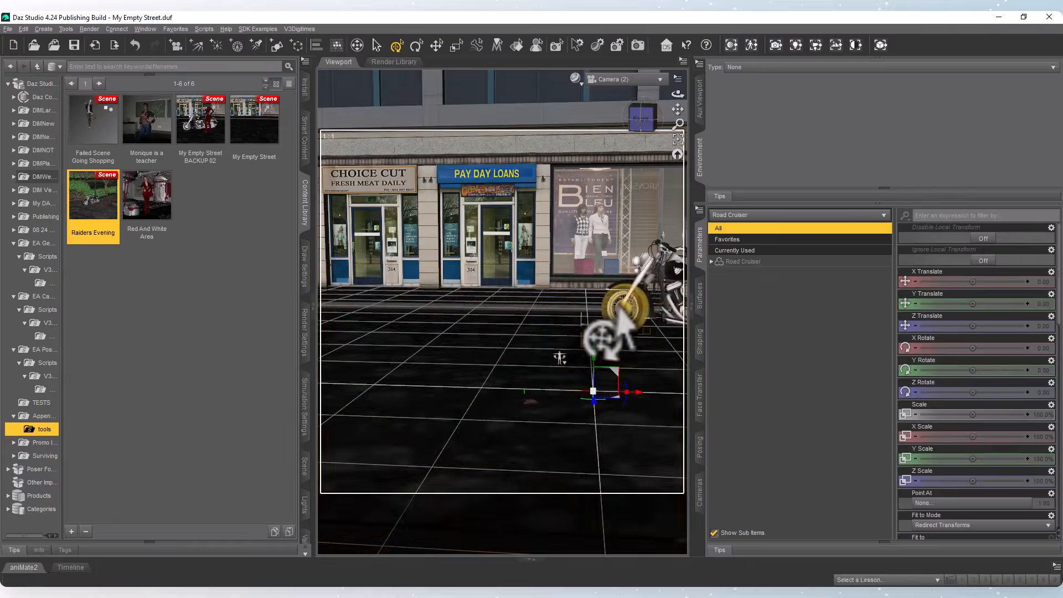
# In the Perspective View, move the Road Cruiser's Mainbody towards the scene center, to about X -12 and Z -107.
pyautogui.click(644, 274)
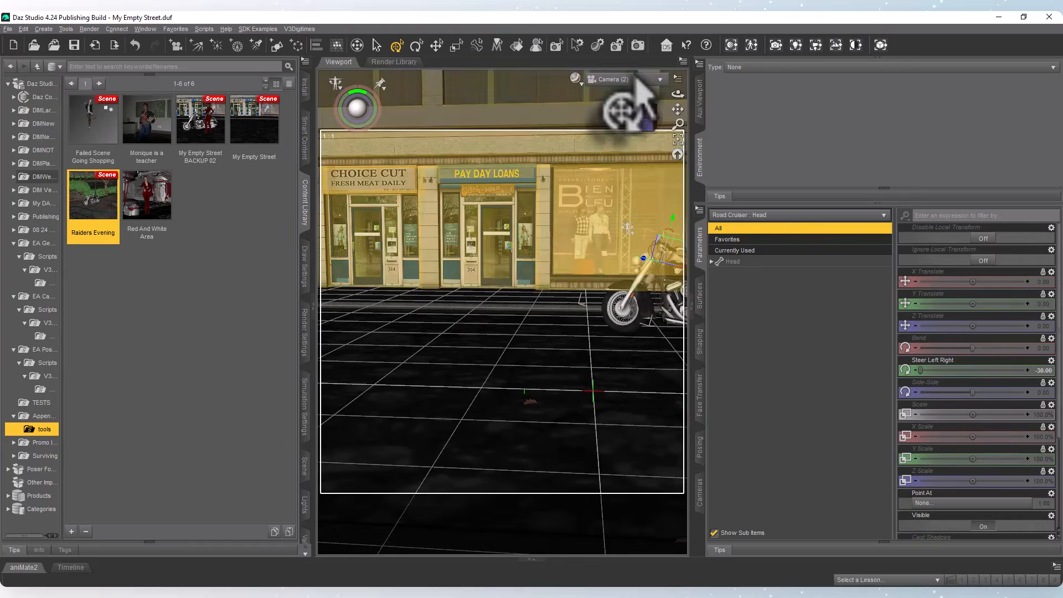
pyautogui.click(635, 79)
pyautogui.click(624, 88)
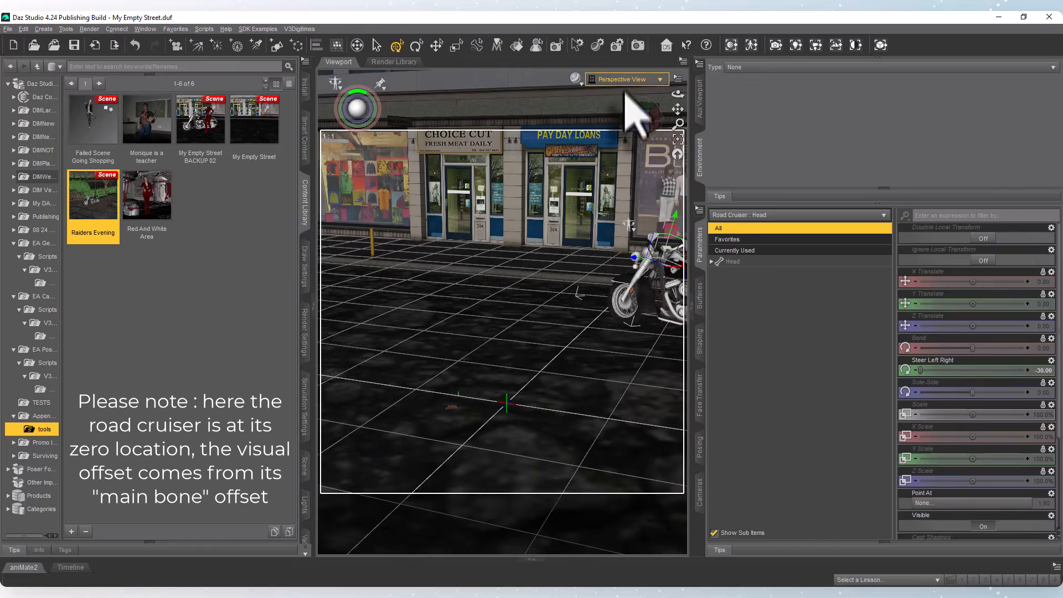
pyautogui.scroll(-2, 641, 360)
pyautogui.click(649, 314)
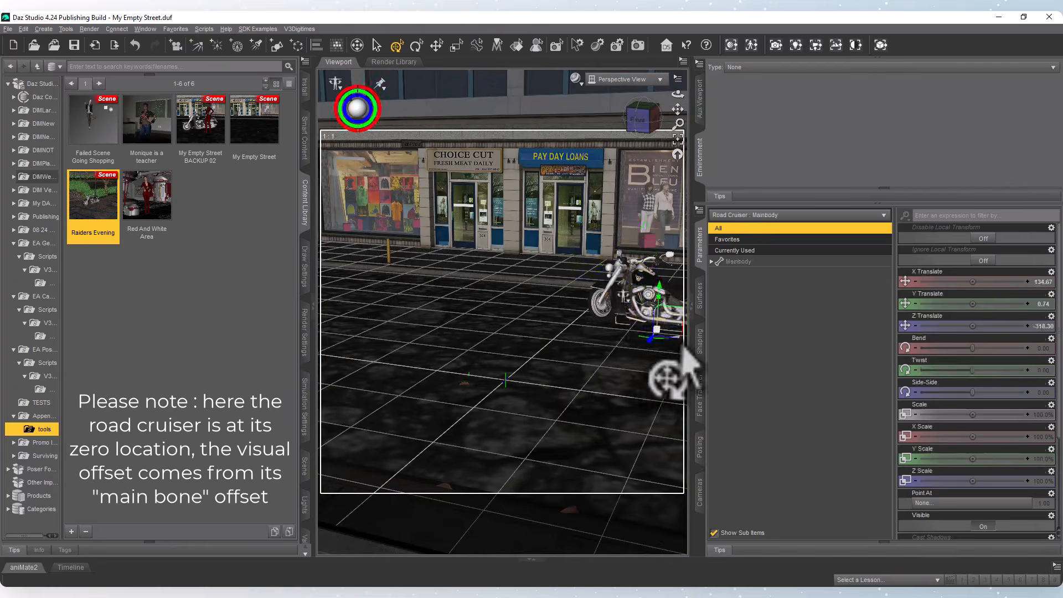
pyautogui.moveTo(683, 344); pyautogui.dragTo(547, 370)
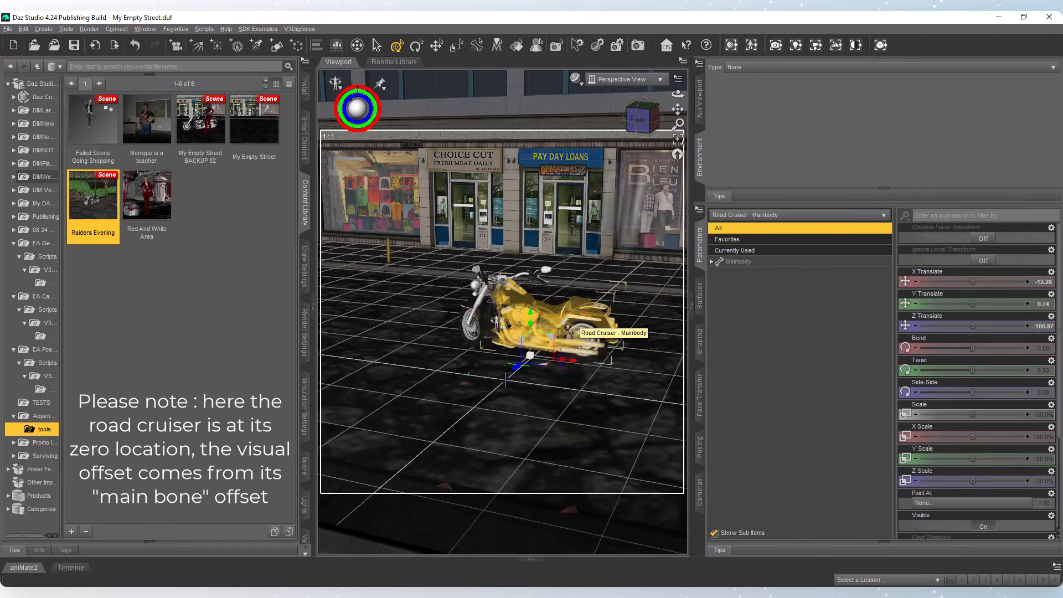
# Return to the Camera (2) view and shift the Road Cruiser's Mainbody along X to about -62, fully inside the frame.
pyautogui.click(621, 80)
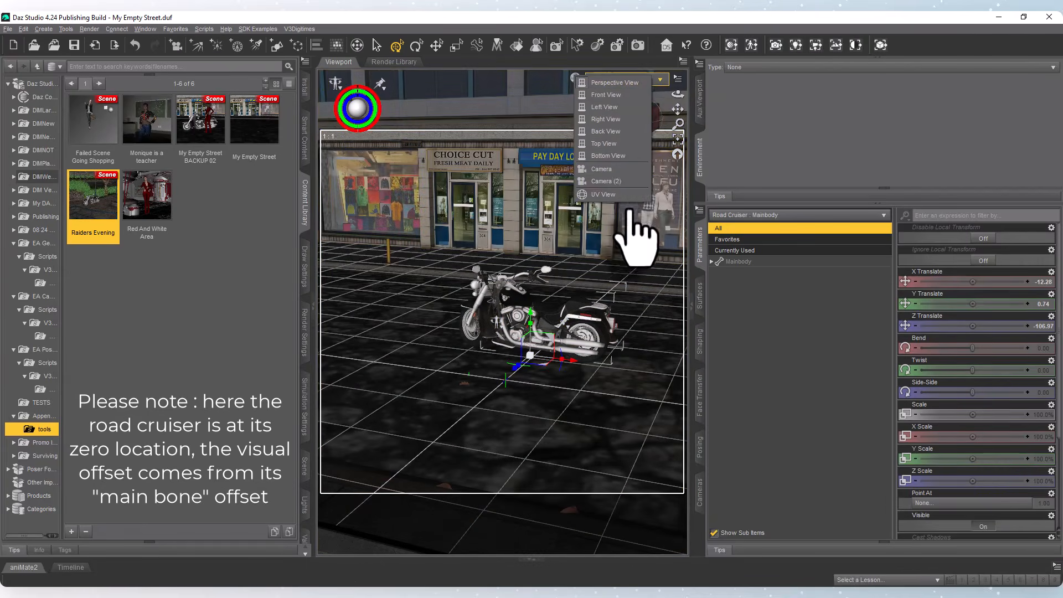
pyautogui.click(625, 180)
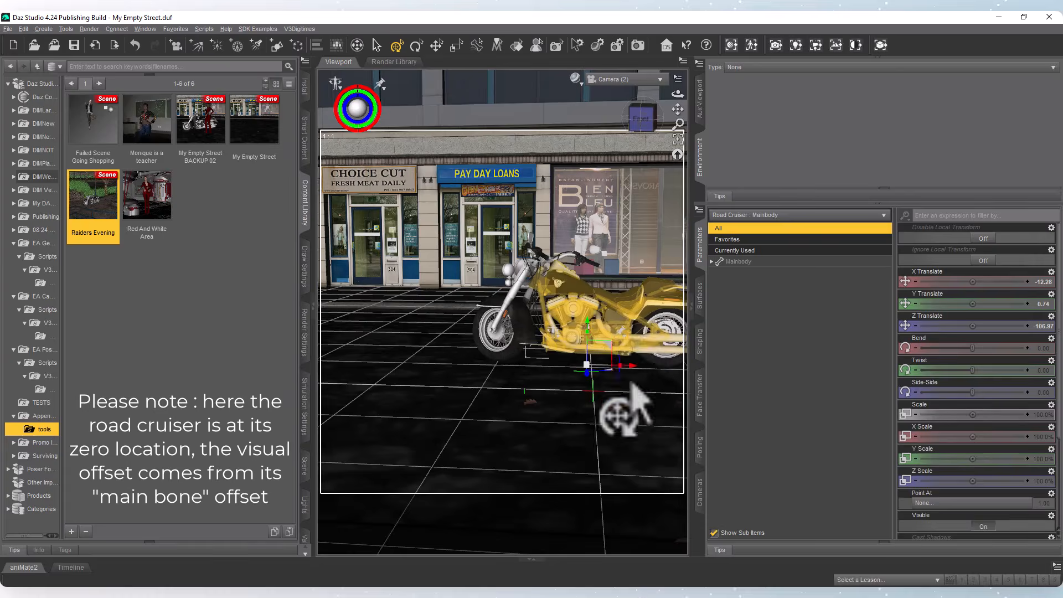
pyautogui.moveTo(633, 371); pyautogui.dragTo(595, 376)
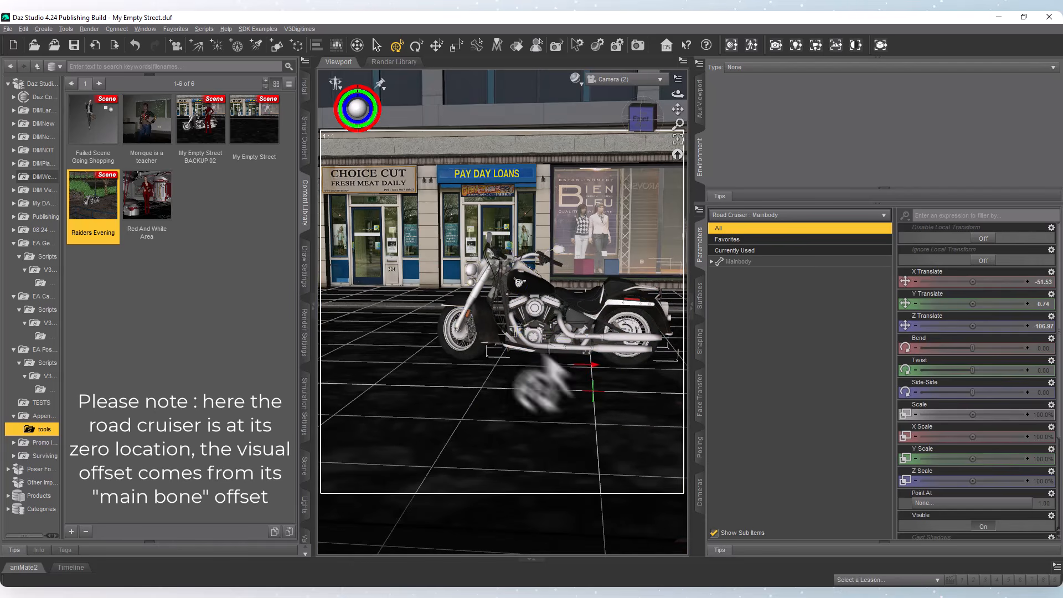
# Check the Steer Left Right setting of the Road Cruiser's Head, and reselect its Mainbody.
pyautogui.click(463, 328)
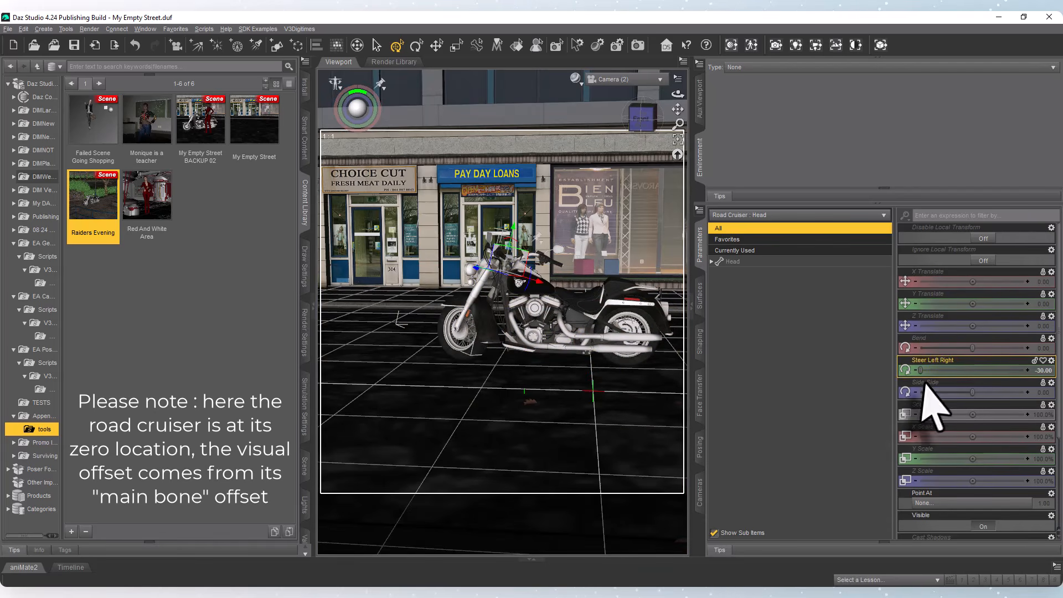
pyautogui.moveTo(925, 370)
pyautogui.mouseDown()
pyautogui.moveTo(977, 372)
pyautogui.moveTo(928, 372)
pyautogui.mouseUp()
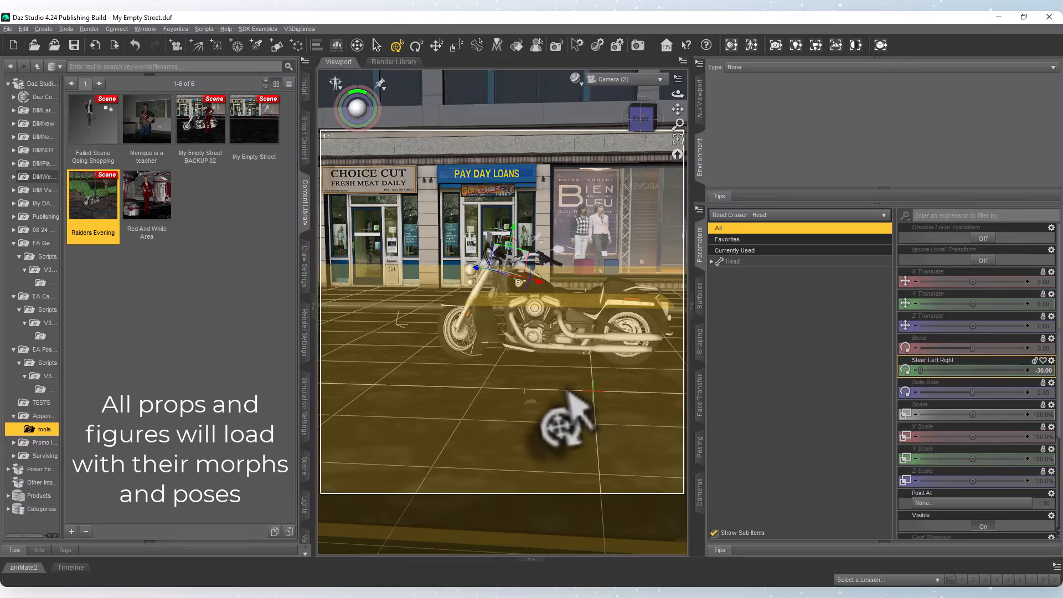
pyautogui.click(554, 354)
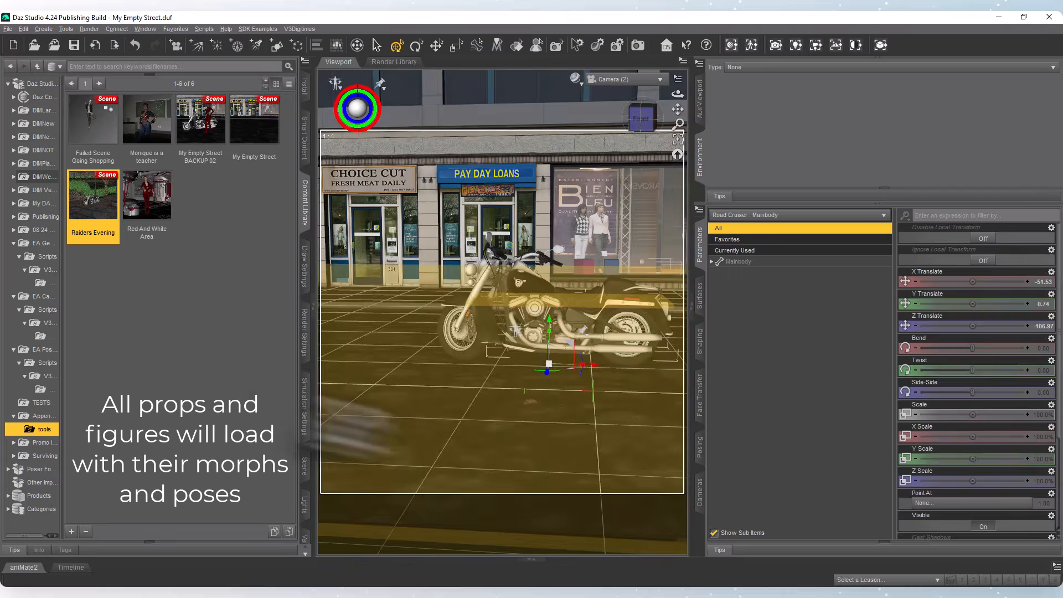
# Launch the figures and props Asset Extractor with the "Monique is a teacher" scene as source and browse its listed nodes.
pyautogui.click(155, 134)
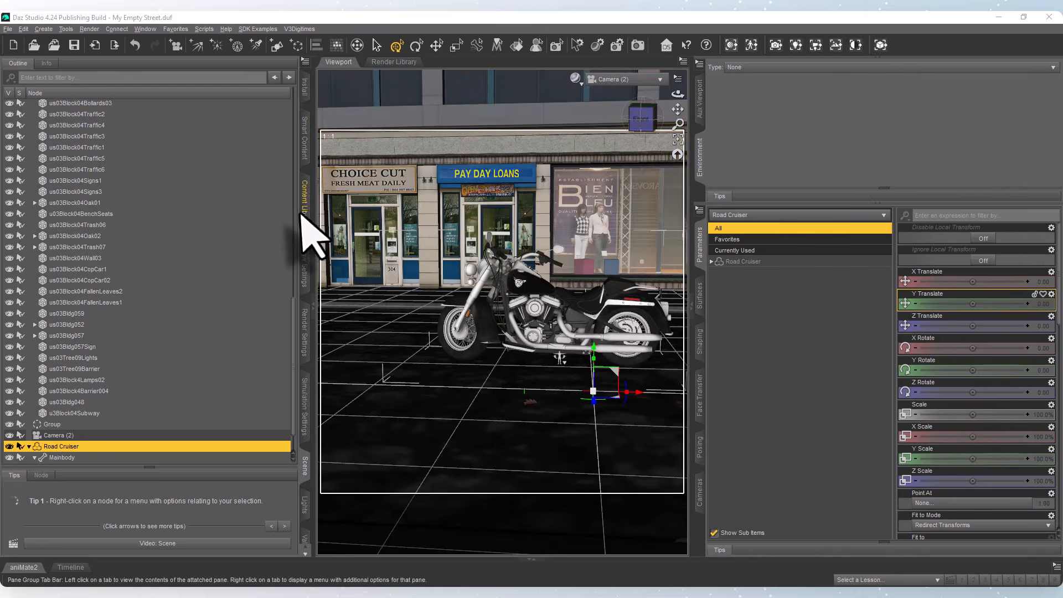
pyautogui.click(304, 211)
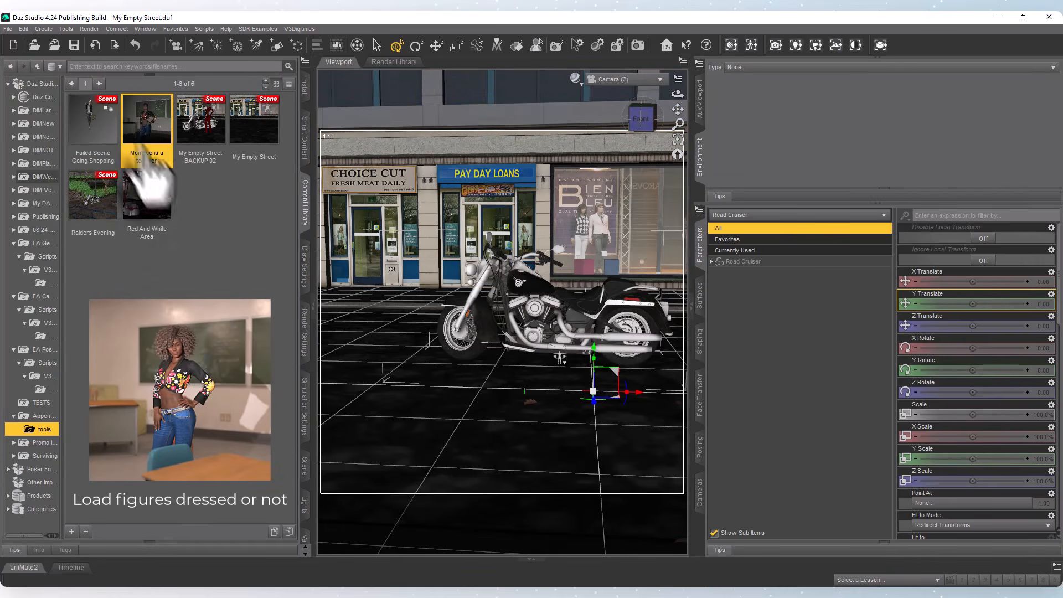
pyautogui.moveTo(135, 130)
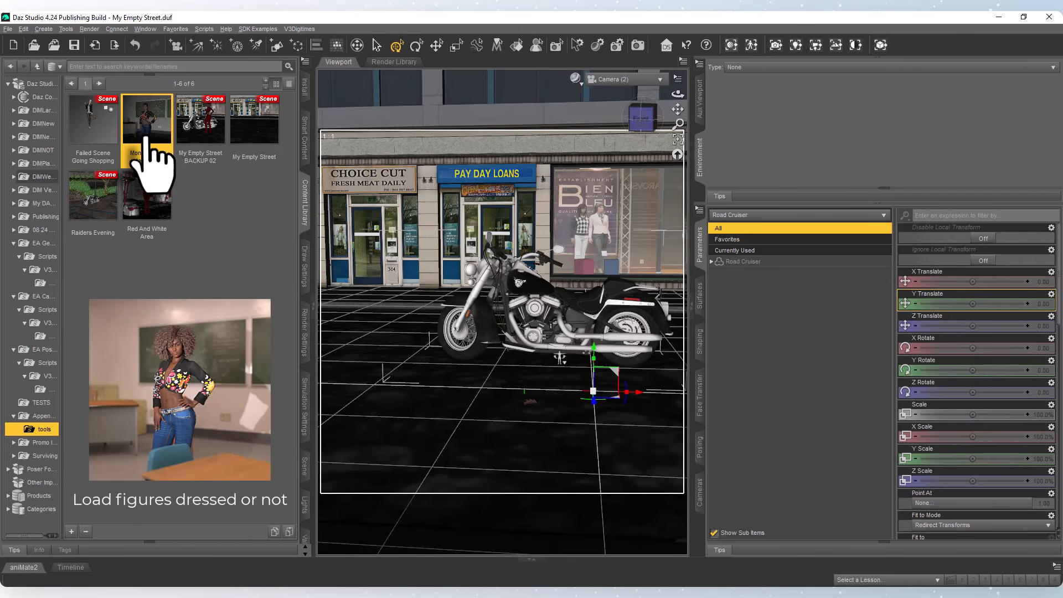
pyautogui.moveTo(154, 148)
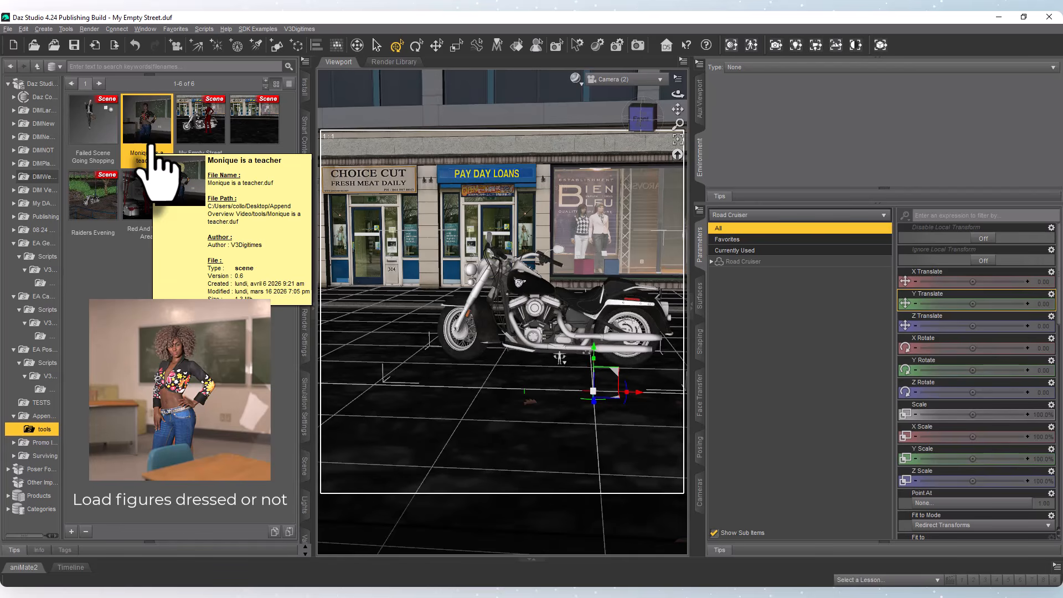
pyautogui.click(881, 47)
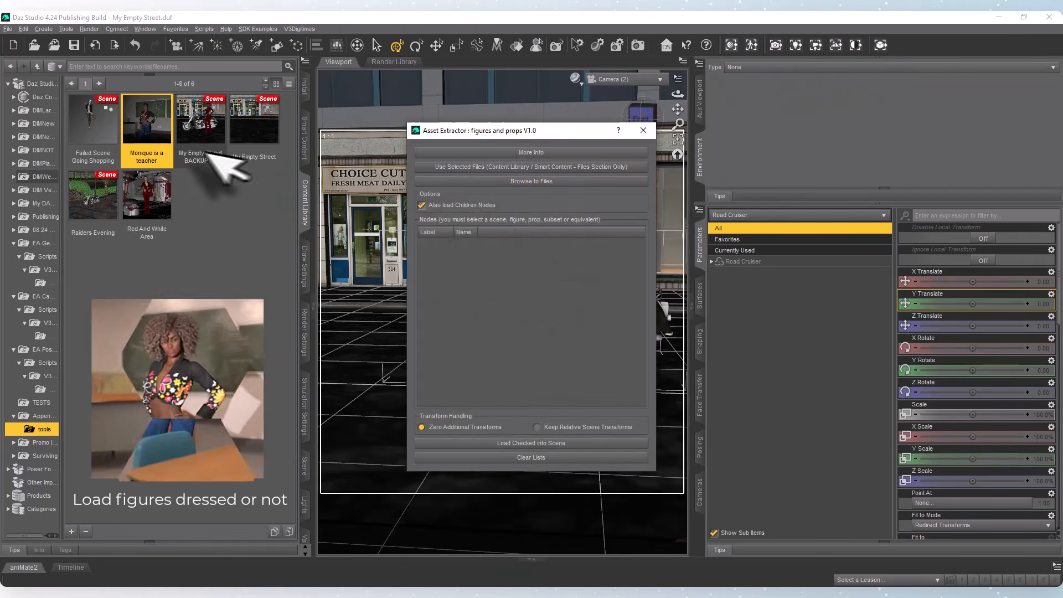
pyautogui.click(540, 167)
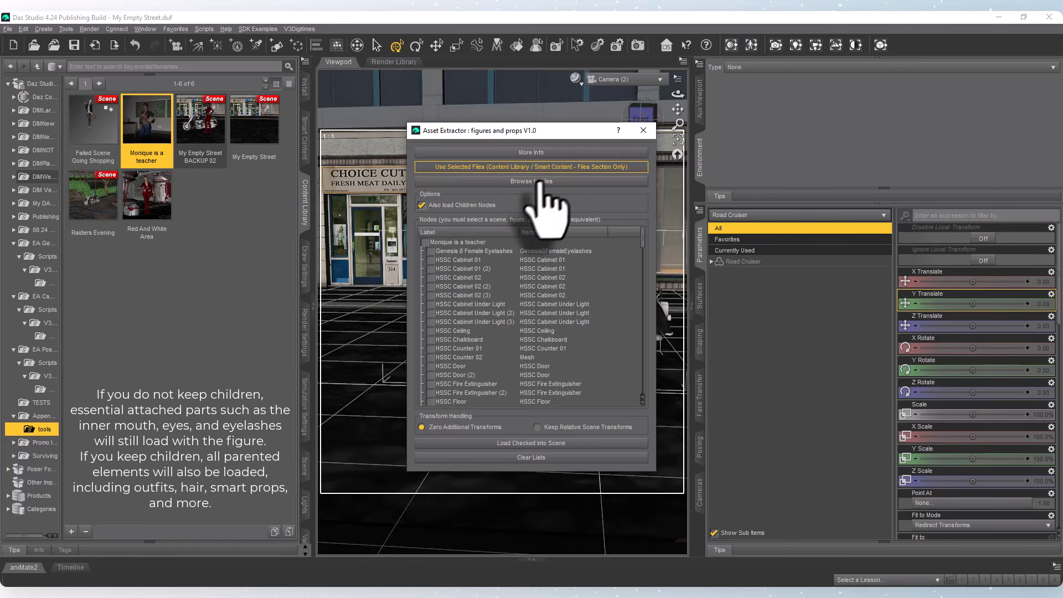
pyautogui.scroll(-15, 481, 299)
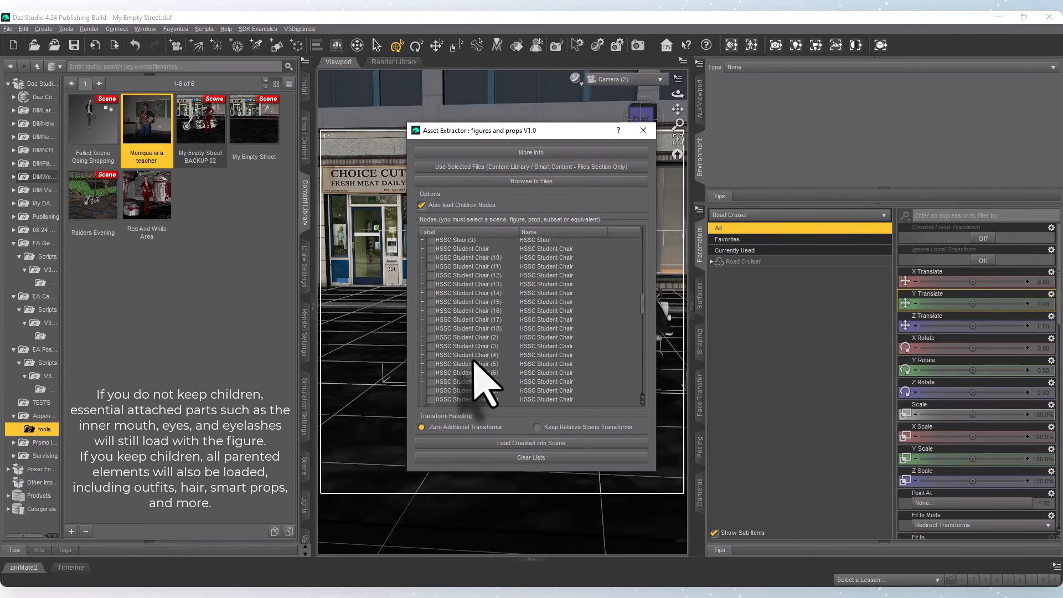
# Mark the Monique 8 figure for extraction in the node list, with Also load Children Nodes enabled.
pyautogui.scroll(-10, 481, 382)
pyautogui.scroll(-5, 636, 401)
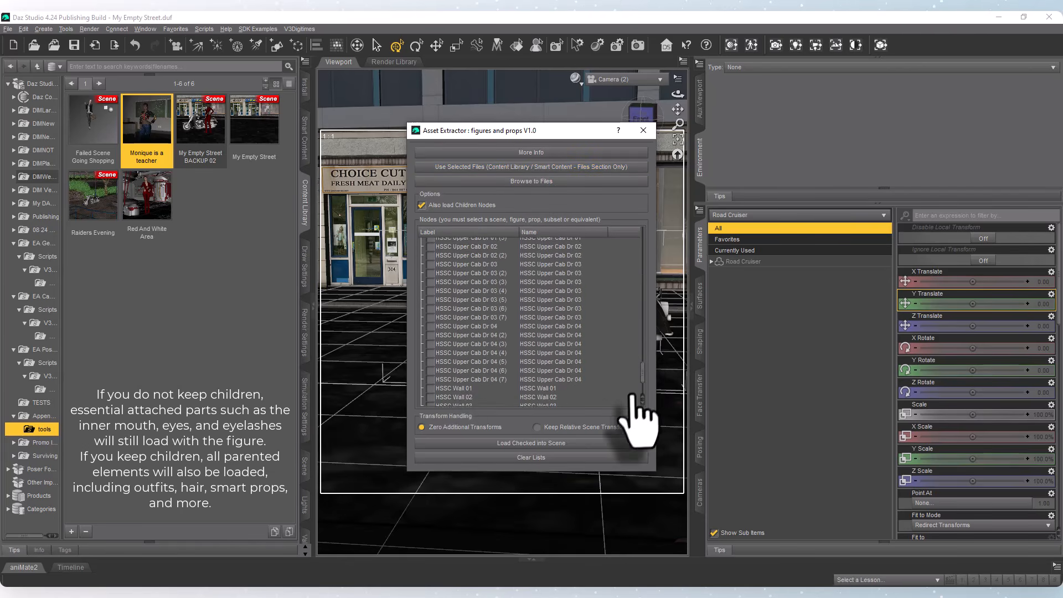
pyautogui.scroll(-5, 633, 394)
pyautogui.click(430, 402)
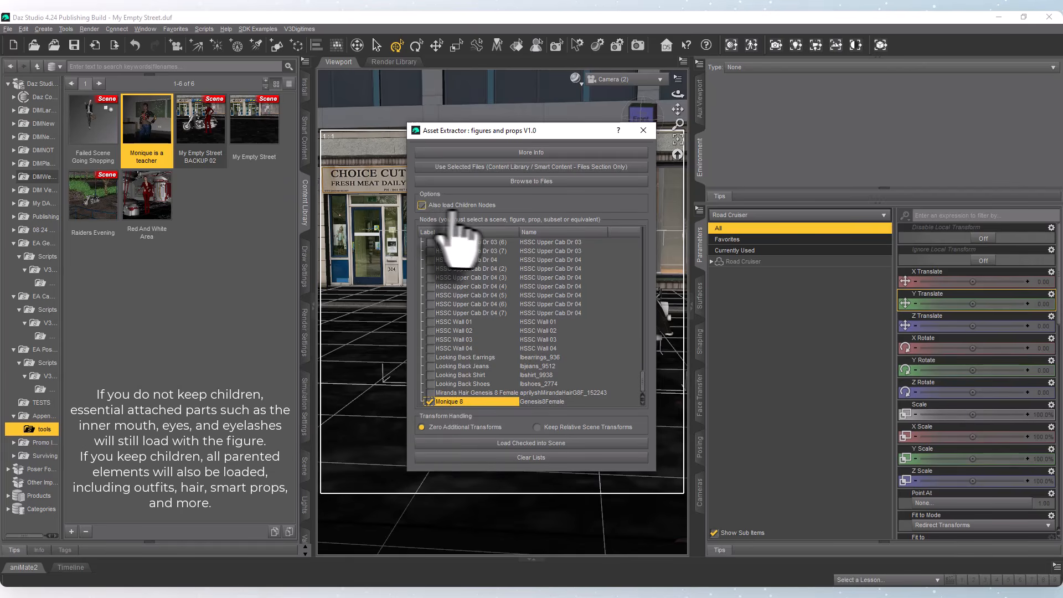
pyautogui.click(472, 208)
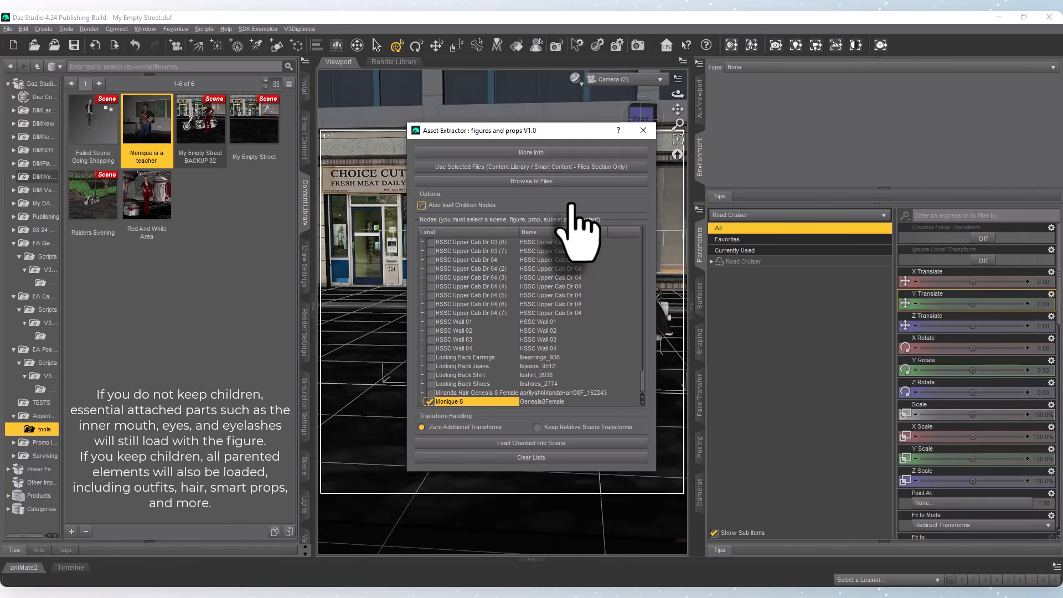
pyautogui.click(422, 205)
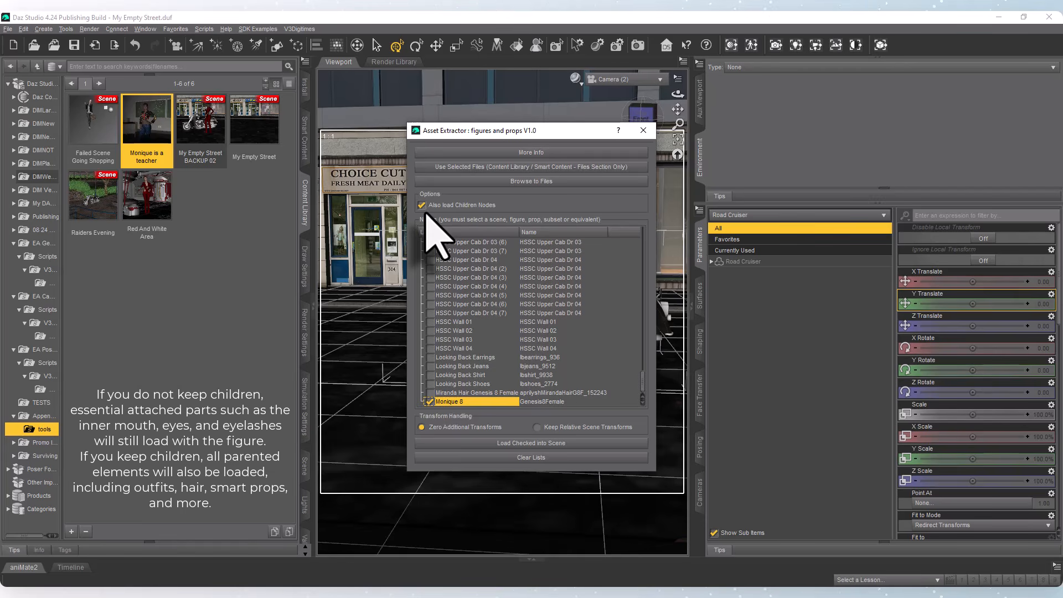
# Load the checked Monique 8 figure into the street scene with Zero Additional Transforms, and close the extractor.
pyautogui.click(530, 442)
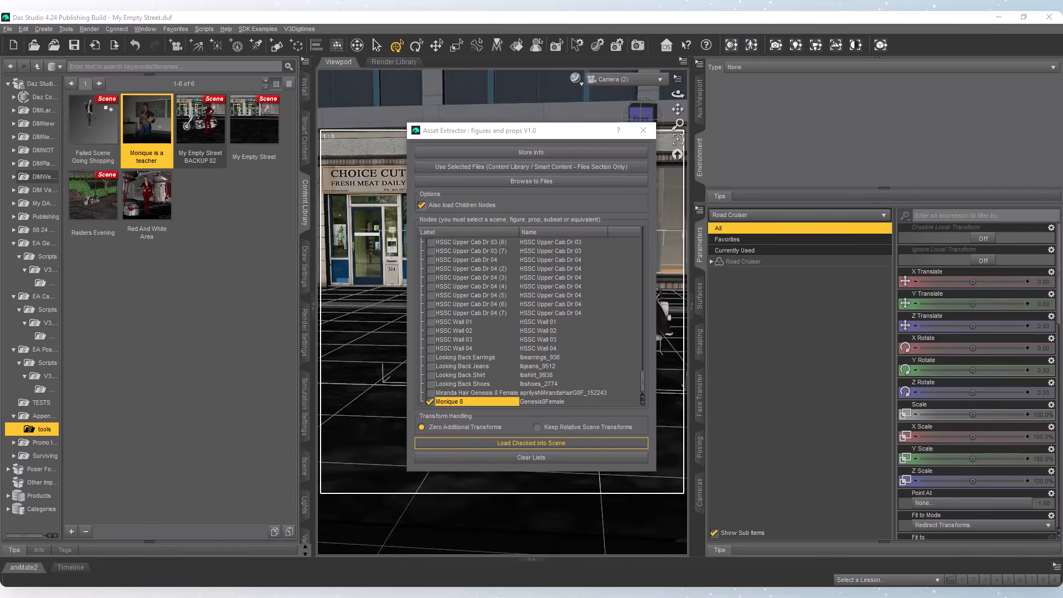
pyautogui.moveTo(1062, 253); pyautogui.dragTo(800, 253)
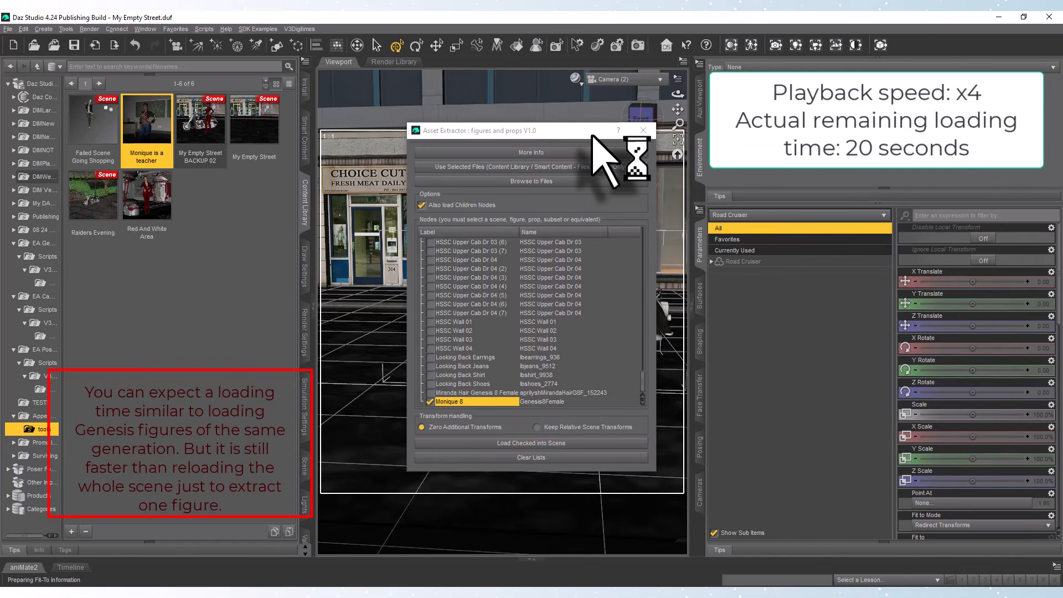
pyautogui.moveTo(592, 136); pyautogui.dragTo(346, 105)
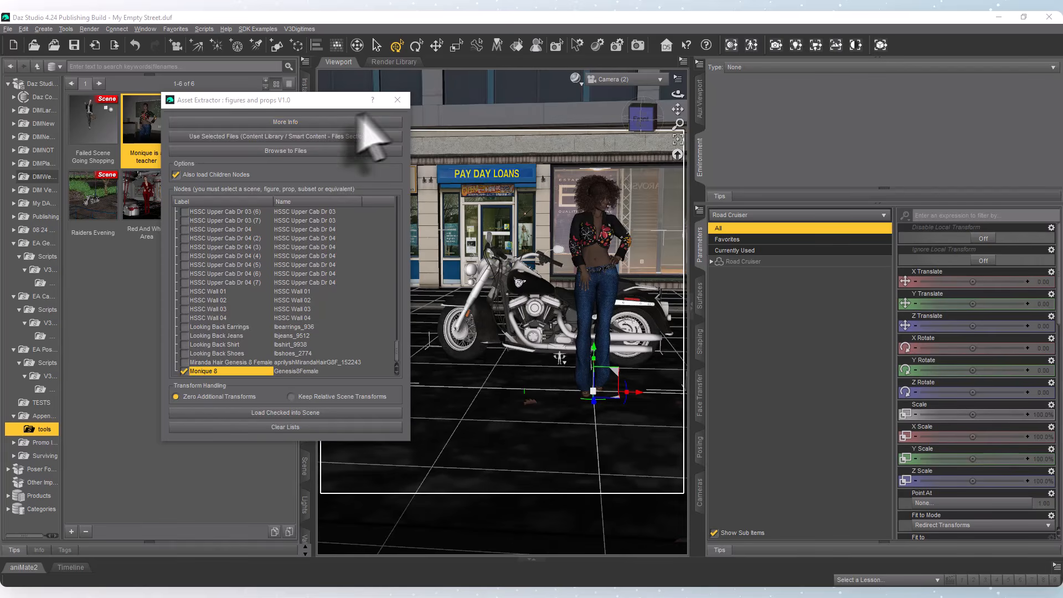
pyautogui.click(396, 100)
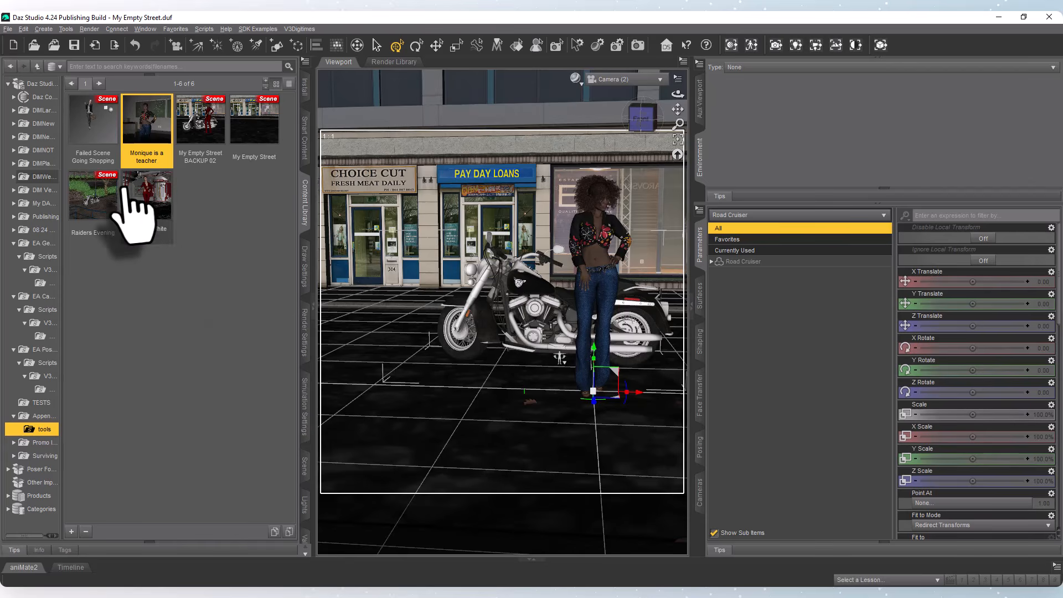
# With Monique 8 selected in the scene, list the Red And White Area scene's nodes in the figures and props Asset Extractor.
pyautogui.moveTo(142, 219); pyautogui.dragTo(529, 266)
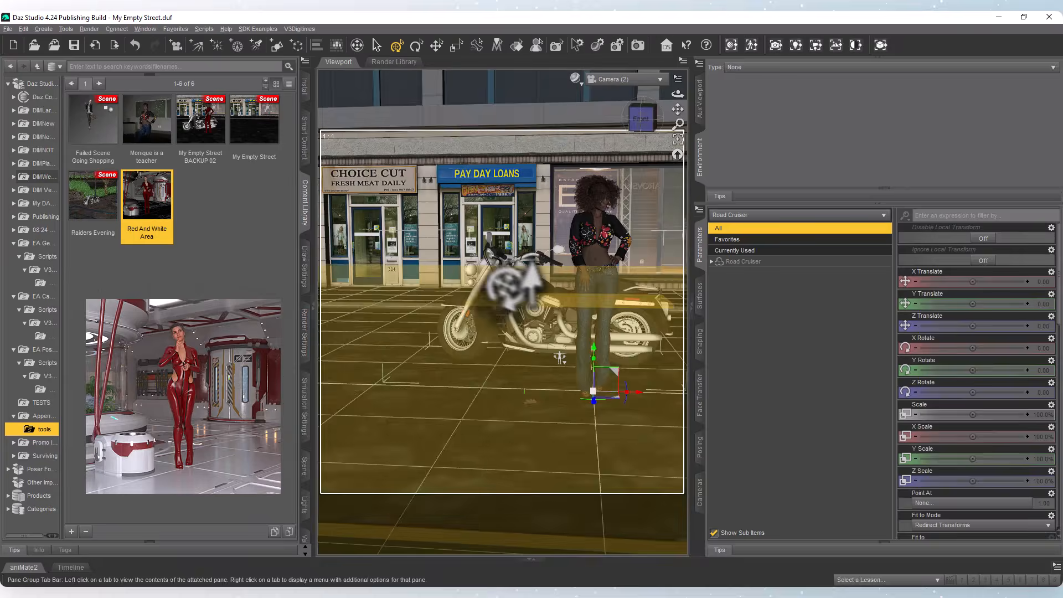
pyautogui.click(602, 259)
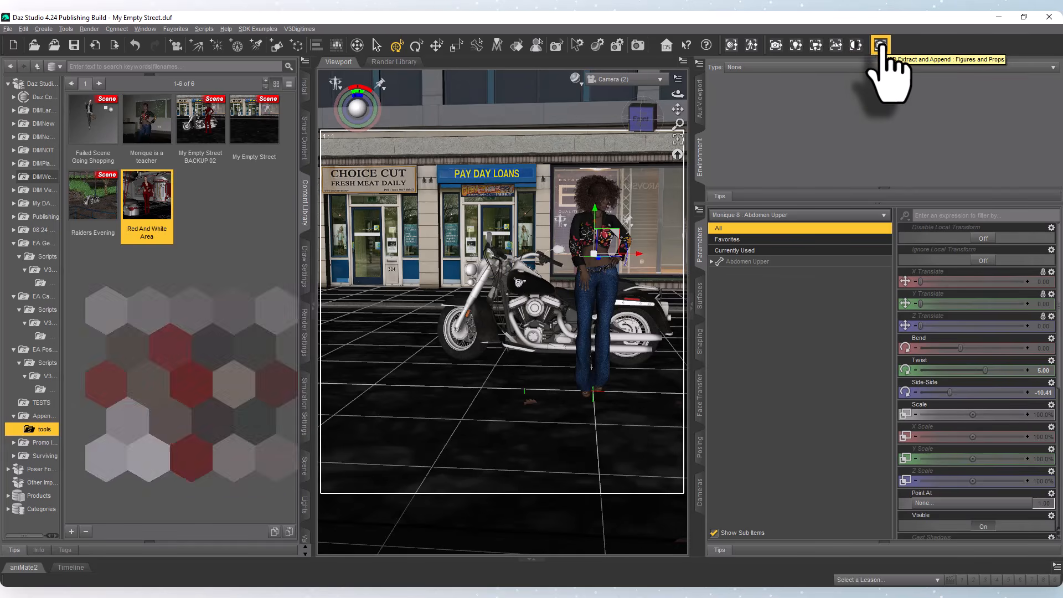
pyautogui.click(880, 44)
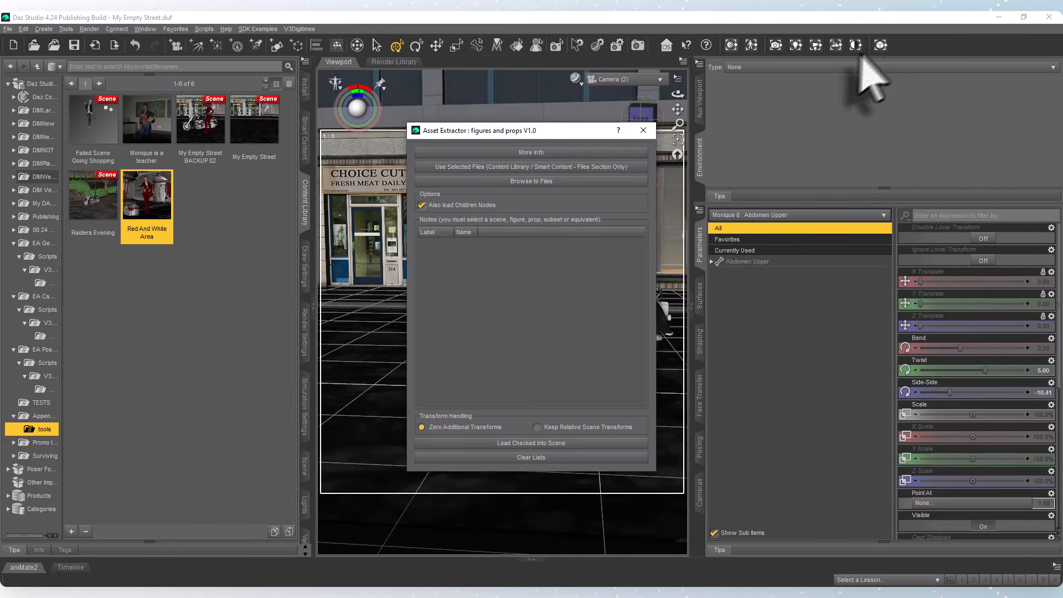
pyautogui.moveTo(553, 134); pyautogui.dragTo(315, 154)
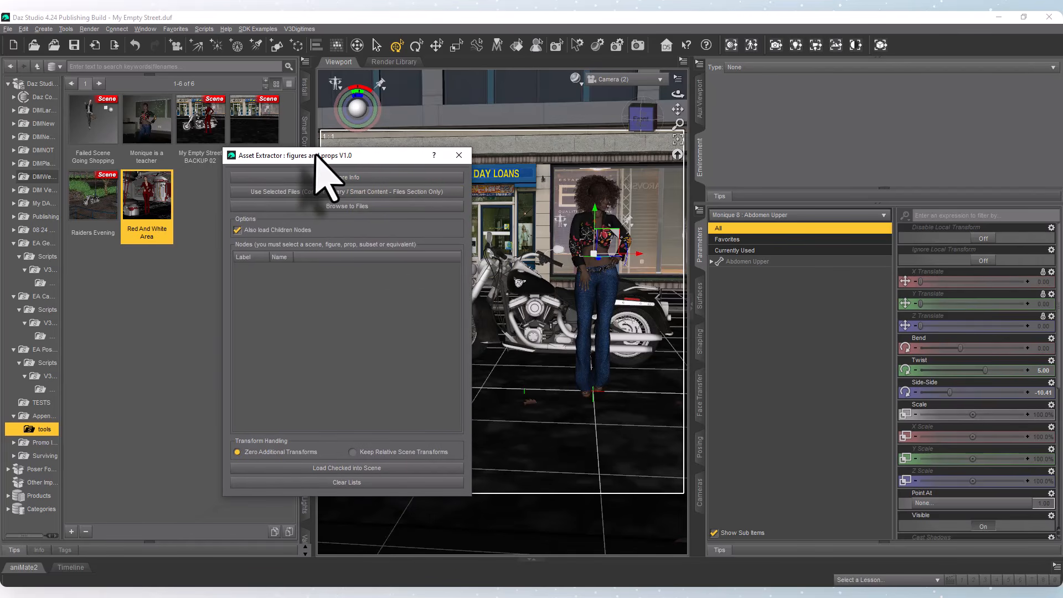
pyautogui.click(301, 192)
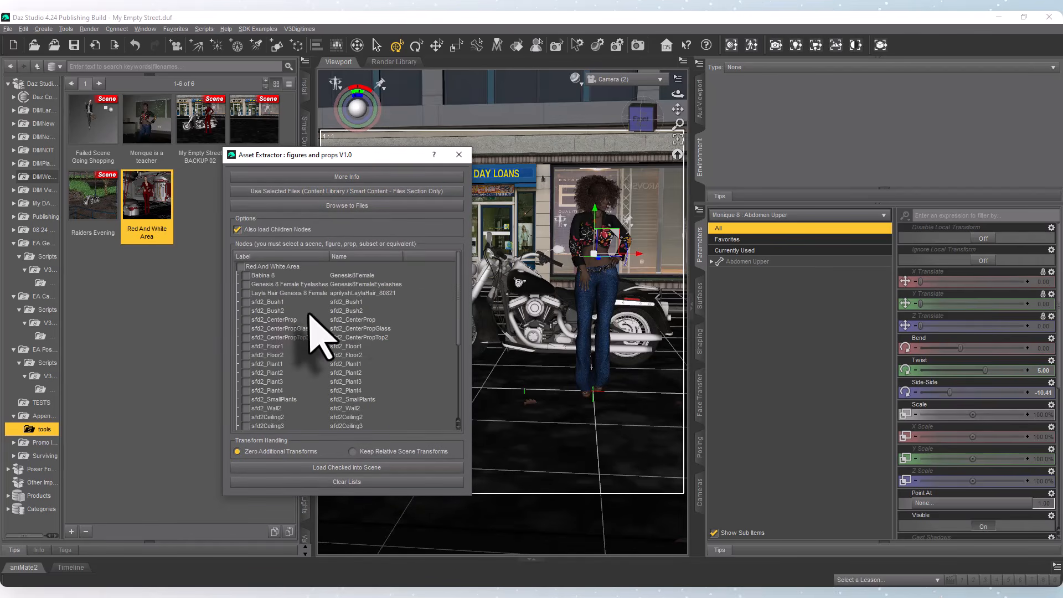
# Check Strike Back Bodysuit and Strike Back Boots in the Red And White Area node list.
pyautogui.scroll(-5, 320, 340)
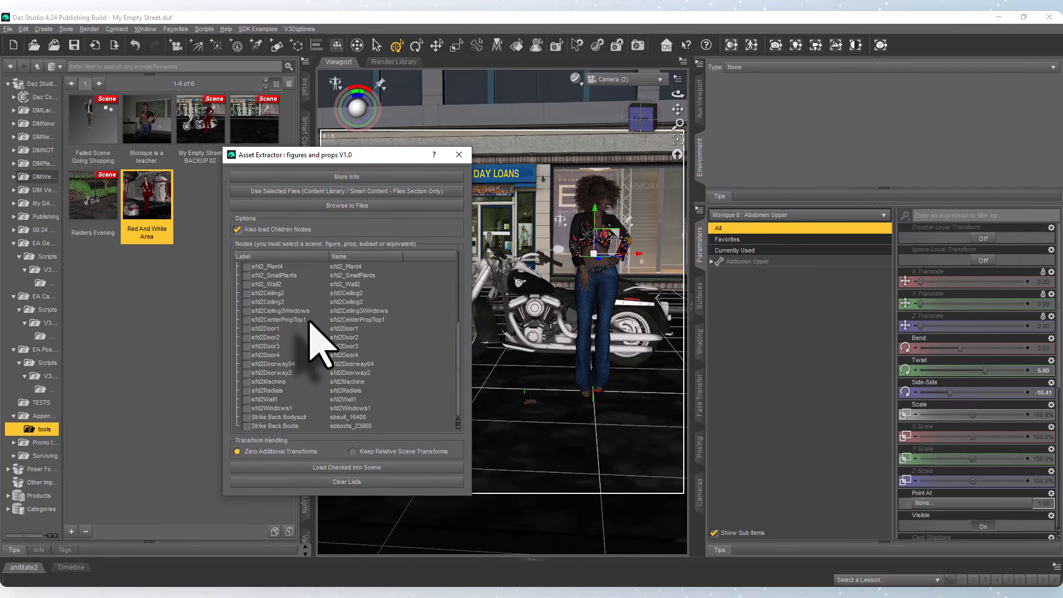
pyautogui.click(245, 425)
pyautogui.click(245, 417)
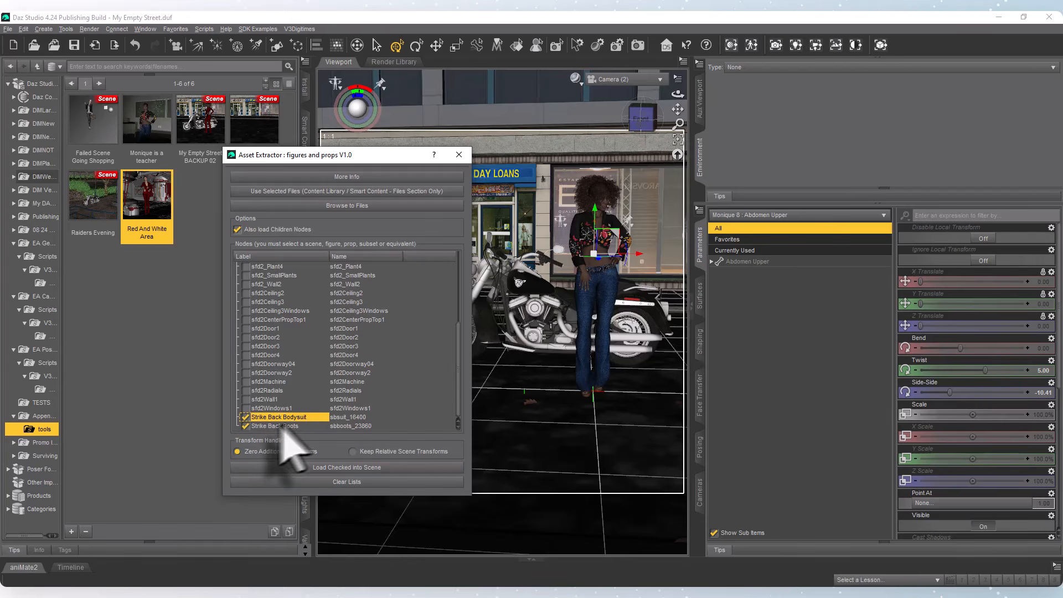
pyautogui.scroll(5, 314, 342)
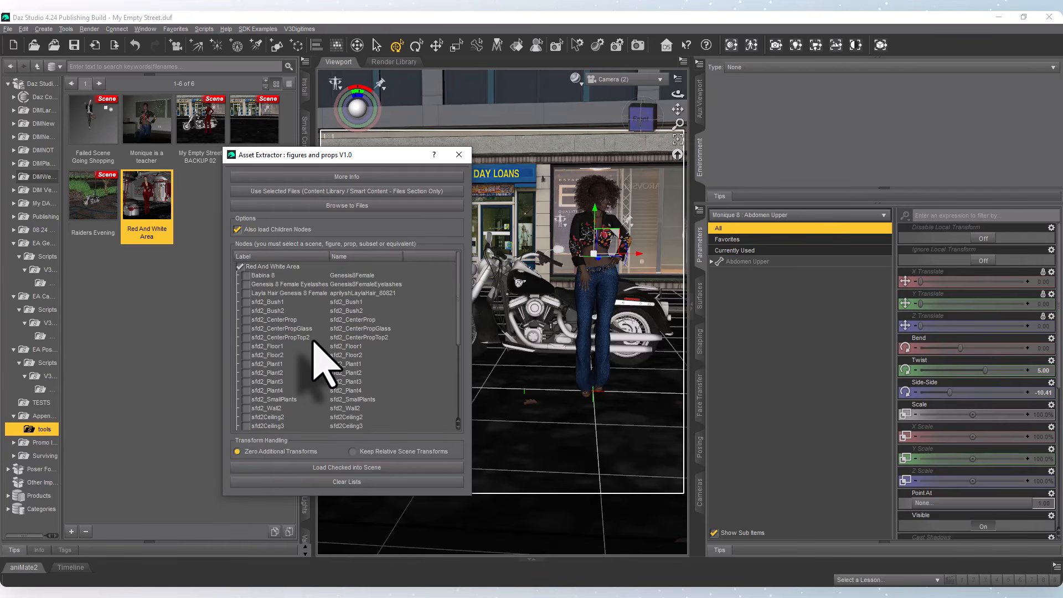
pyautogui.scroll(-5, 324, 363)
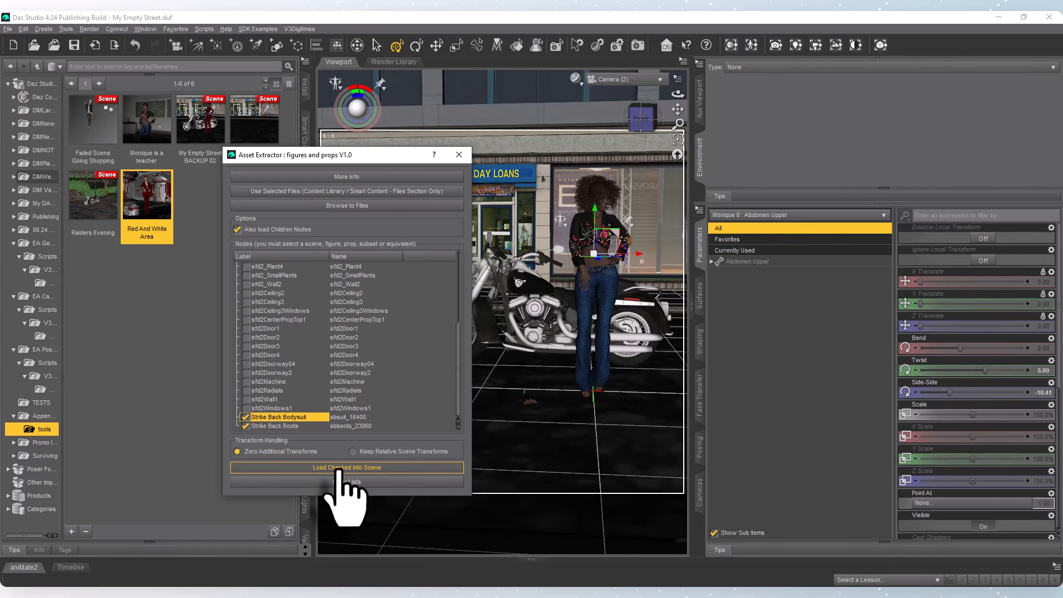
# Load the checked bodysuit and boots onto Monique 8 using Safe Pauses, and close the extractor.
pyautogui.click(339, 468)
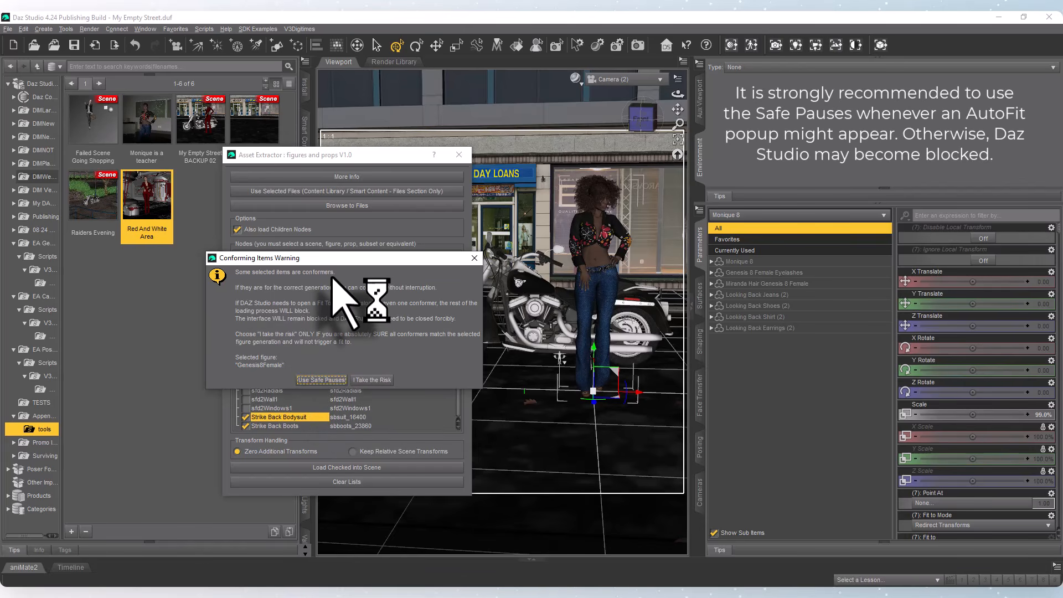
pyautogui.click(305, 380)
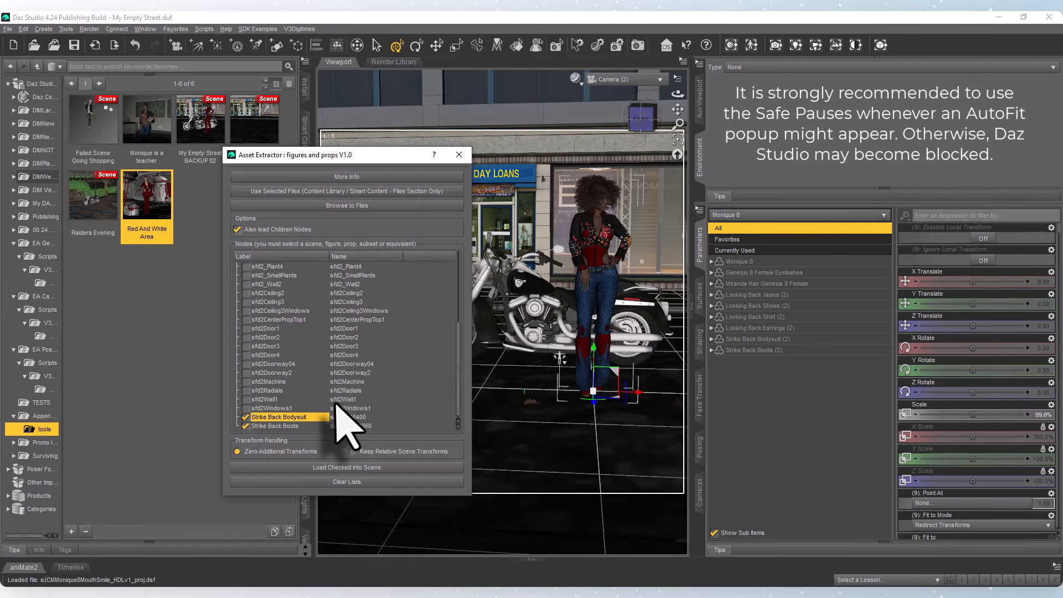
pyautogui.moveTo(400, 152); pyautogui.dragTo(346, 160)
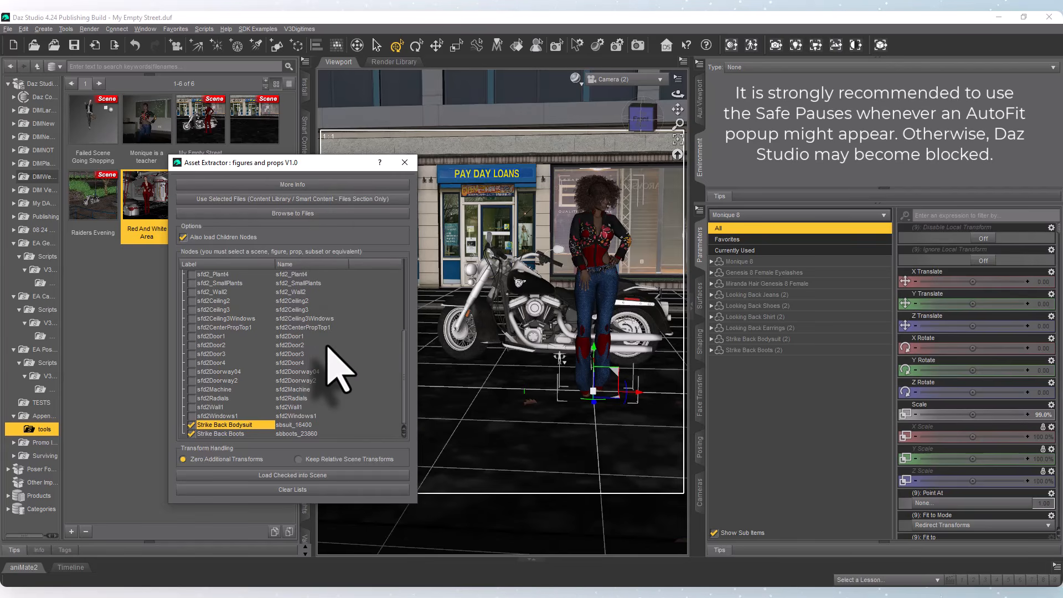
pyautogui.click(404, 162)
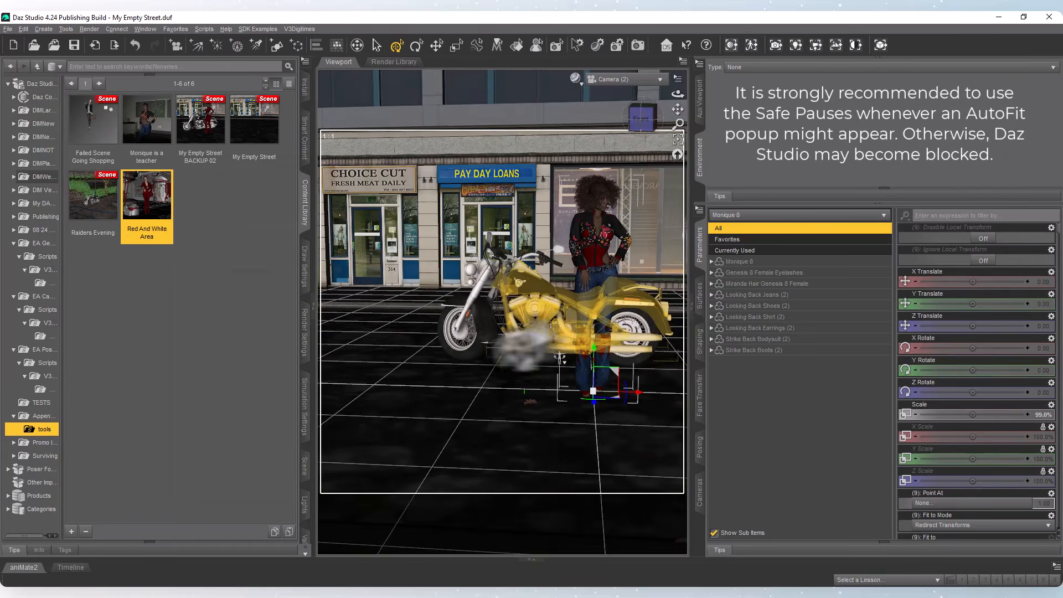
# Delete the Looking Back Jeans (2) and Looking Back Shirt (2) from Monique 8.
pyautogui.rightClick(587, 295)
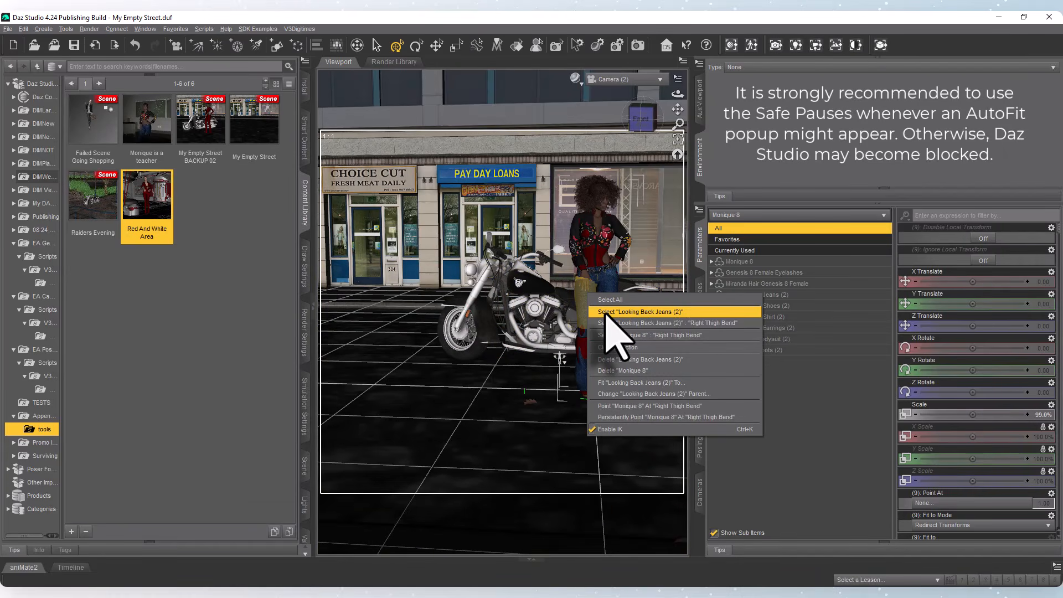
pyautogui.click(605, 312)
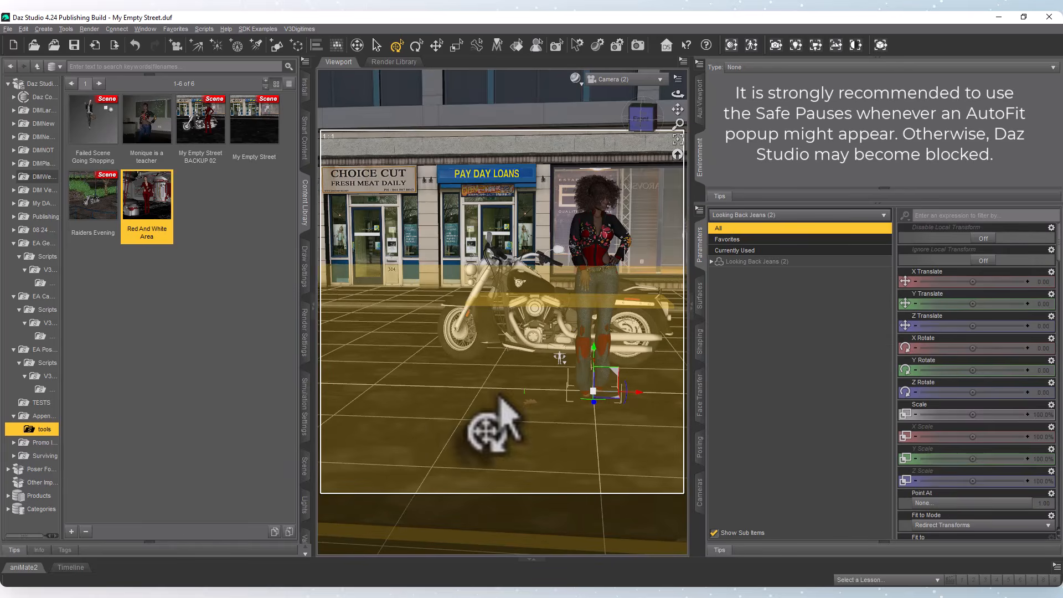
pyautogui.click(499, 397)
pyautogui.rightClick(582, 244)
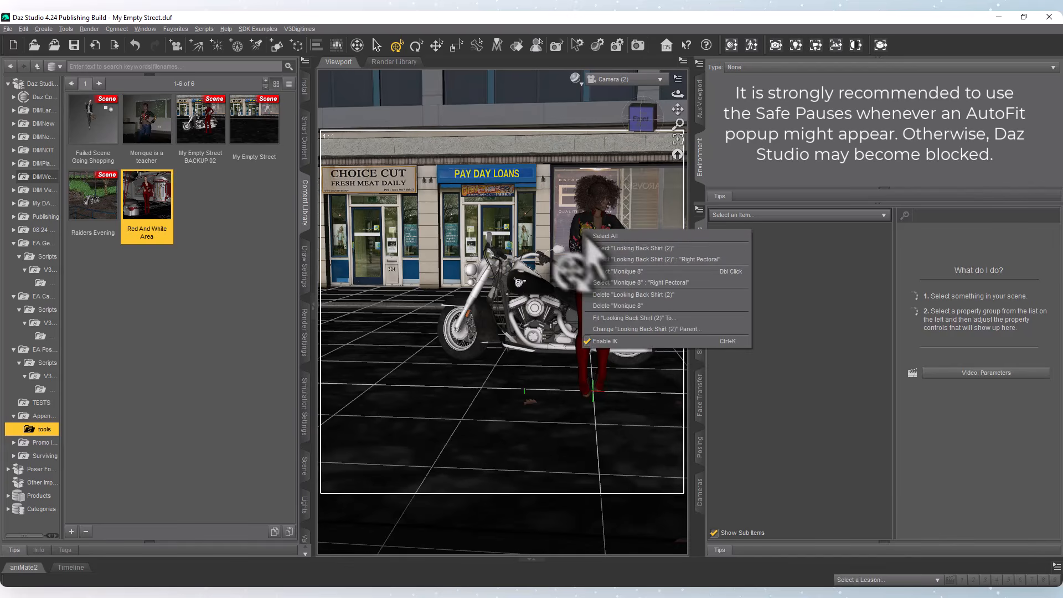
pyautogui.click(609, 261)
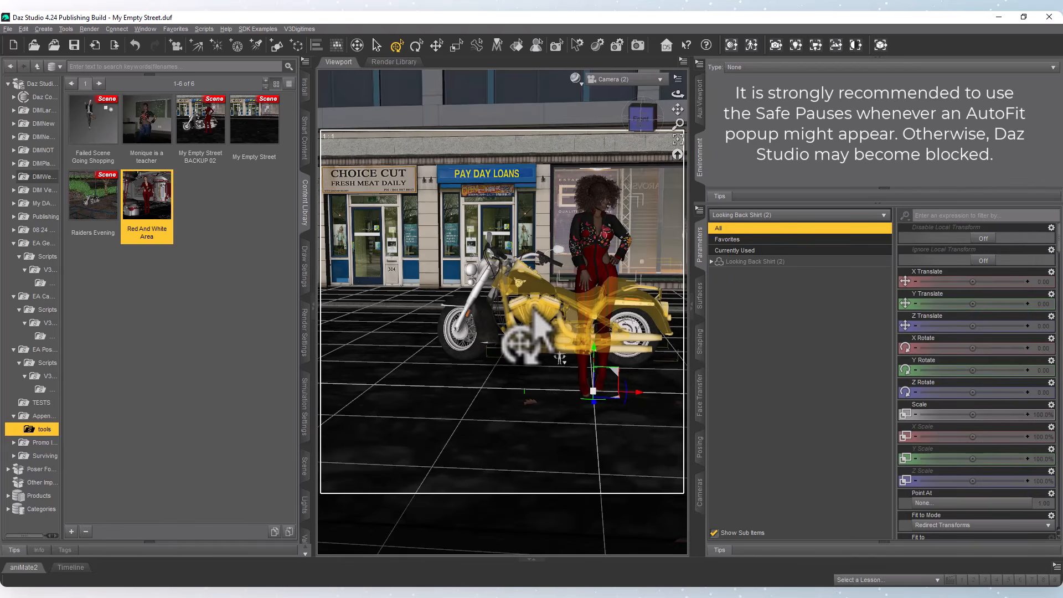
pyautogui.press('Delete')
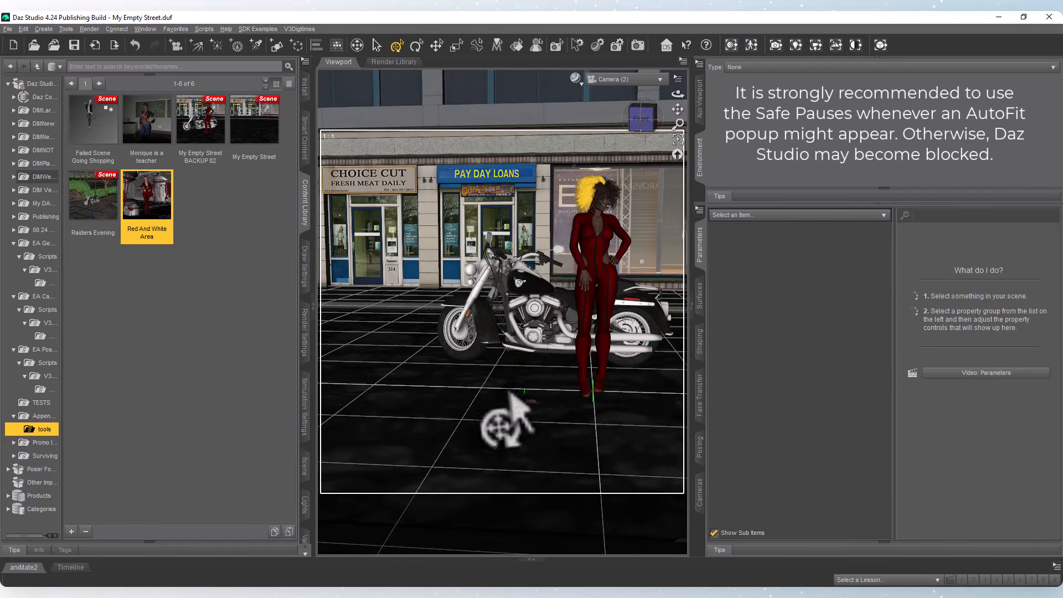
pyautogui.click(510, 415)
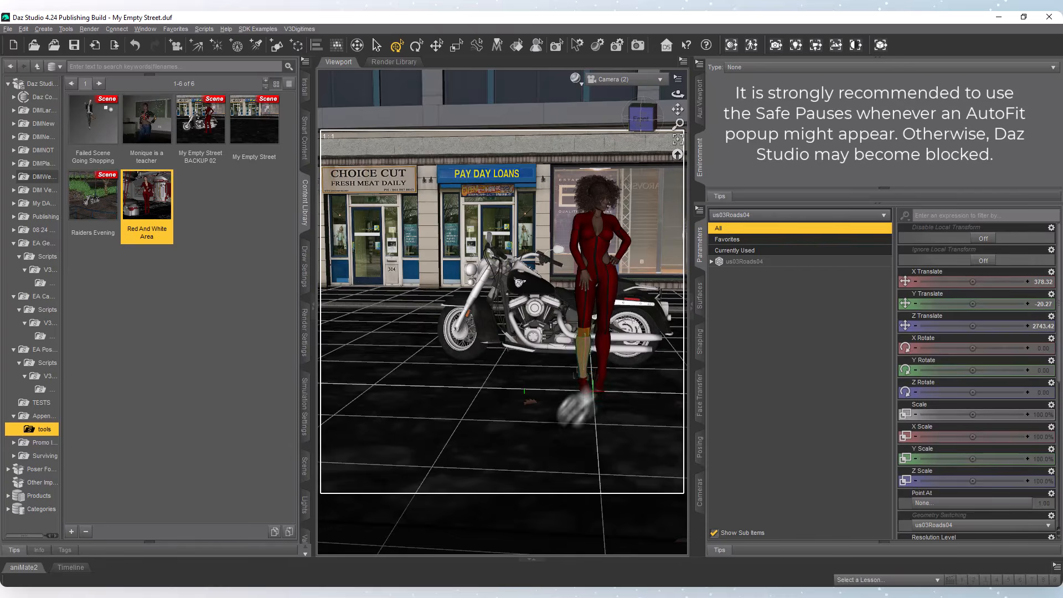
# Select Monique 8's Left Forearm Bend, switch to the Perspective View and frame the arm.
pyautogui.click(586, 390)
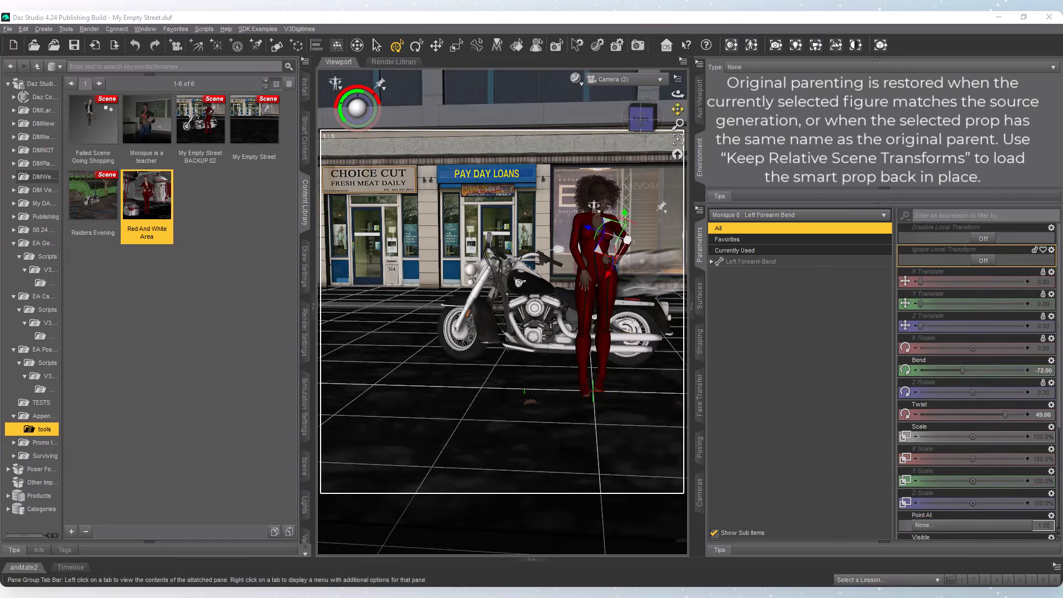
pyautogui.click(631, 267)
pyautogui.click(621, 266)
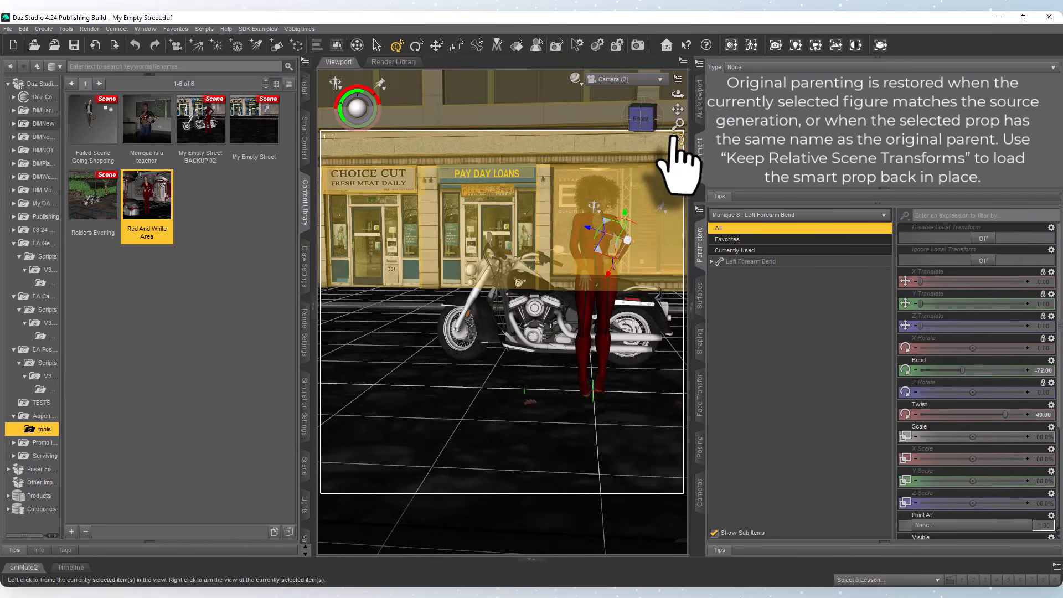
pyautogui.click(636, 79)
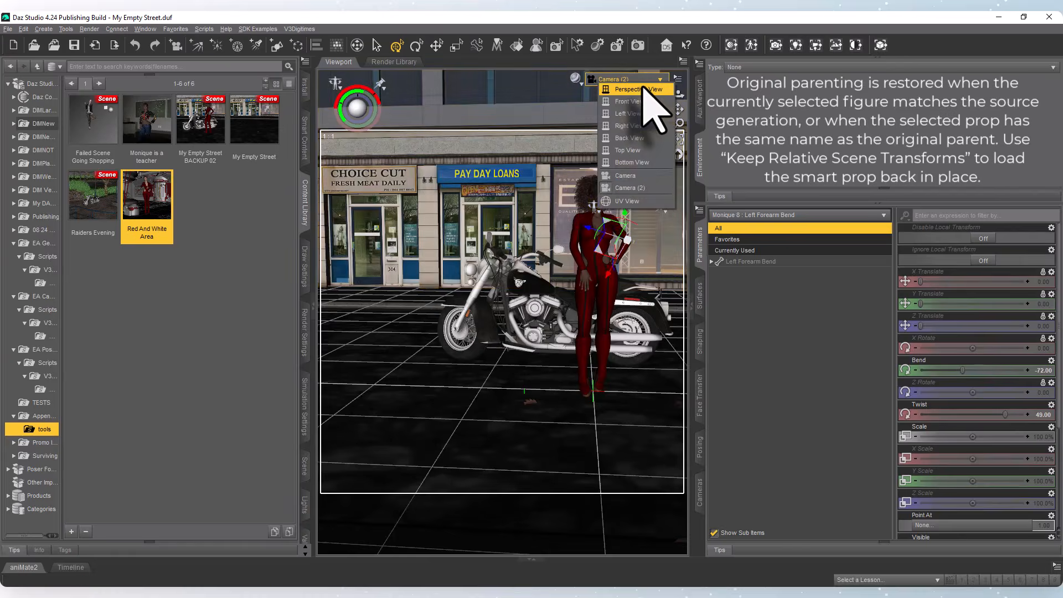
pyautogui.click(652, 108)
pyautogui.click(677, 138)
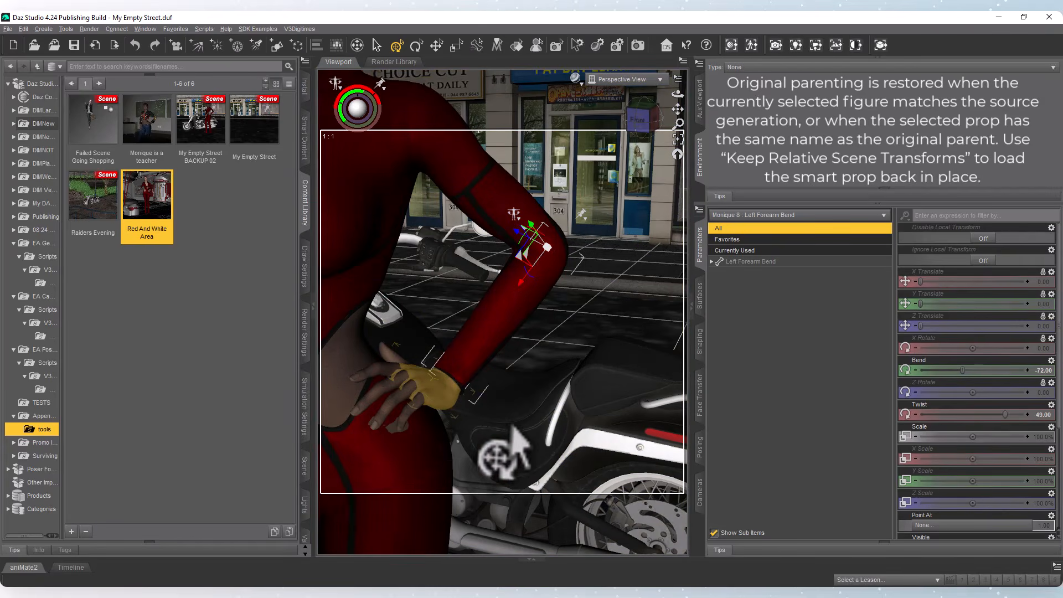
# Pull Monique 8's left hand off her hip down toward the motorcycle's rear, and set the Left Hand's Bend to about 2.61.
pyautogui.moveTo(458, 439); pyautogui.dragTo(542, 506)
pyautogui.click(539, 512)
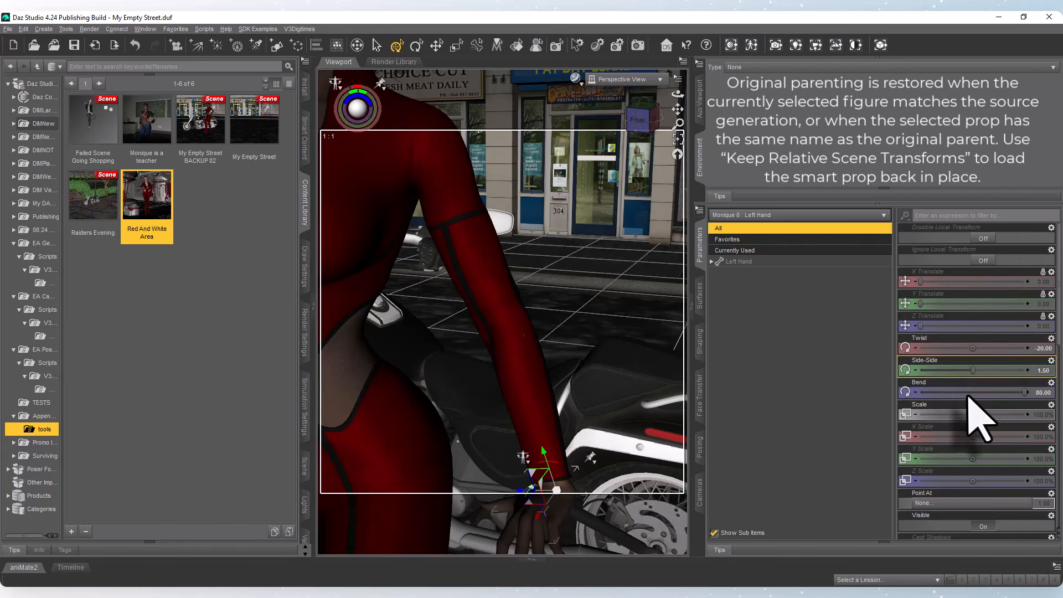
pyautogui.moveTo(978, 391)
pyautogui.mouseDown()
pyautogui.moveTo(952, 394)
pyautogui.moveTo(971, 390)
pyautogui.mouseUp()
pyautogui.scroll(-5, 504, 368)
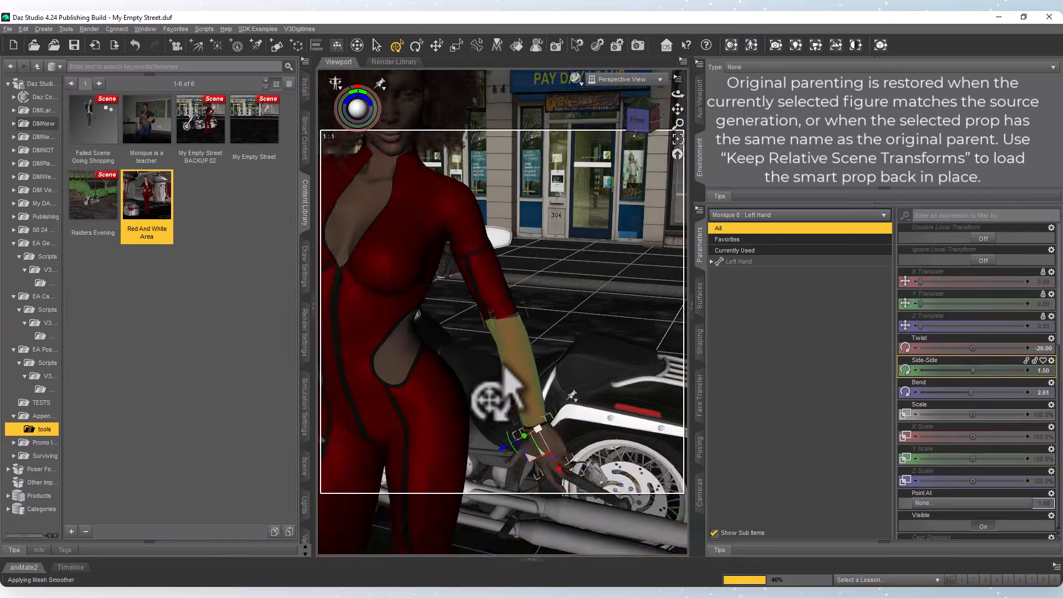
# With Monique 8 selected, list the Failed Scene Going Shopping file in the Asset Extractor and check Crochet Dress Bag (3).
pyautogui.click(393, 246)
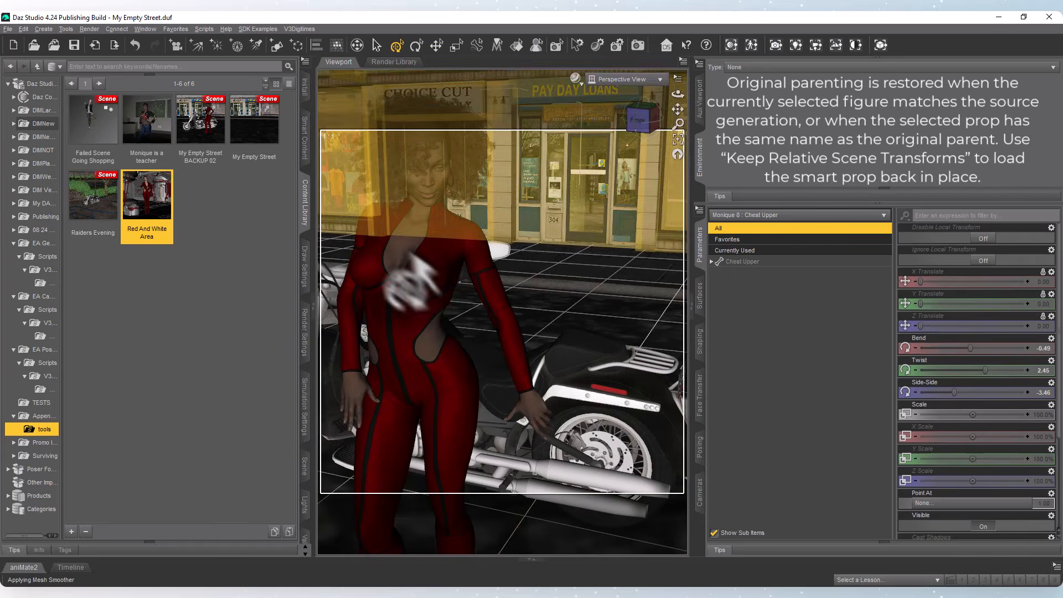
pyautogui.click(93, 127)
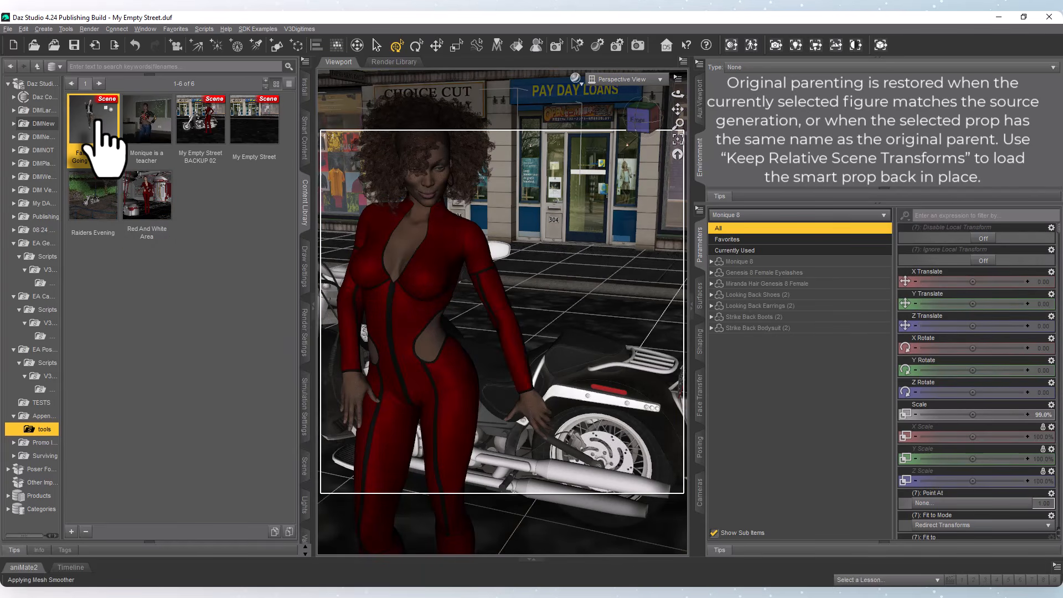
pyautogui.moveTo(100, 121)
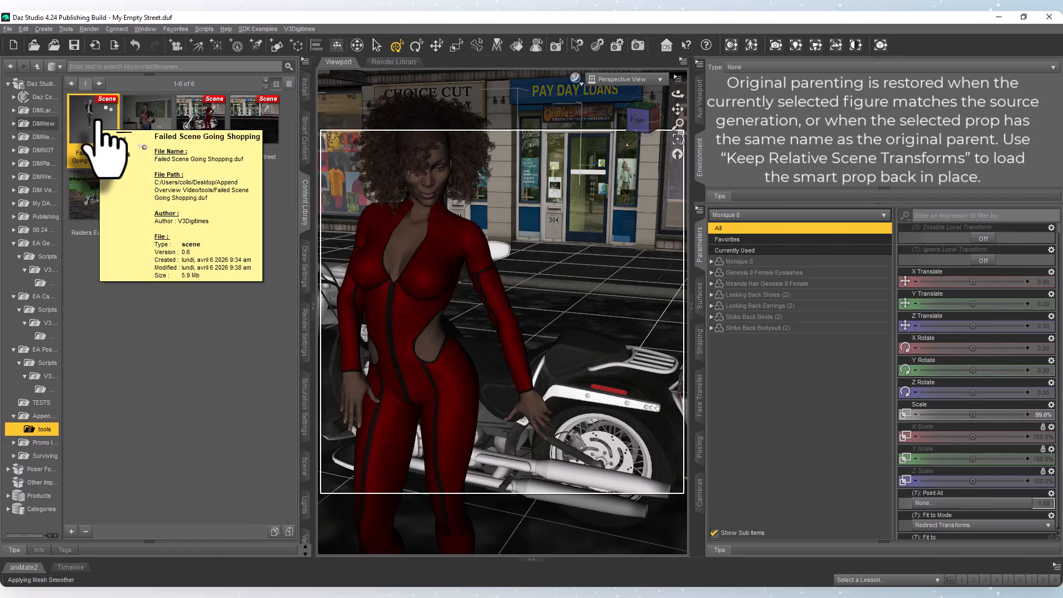
pyautogui.click(881, 47)
pyautogui.click(474, 168)
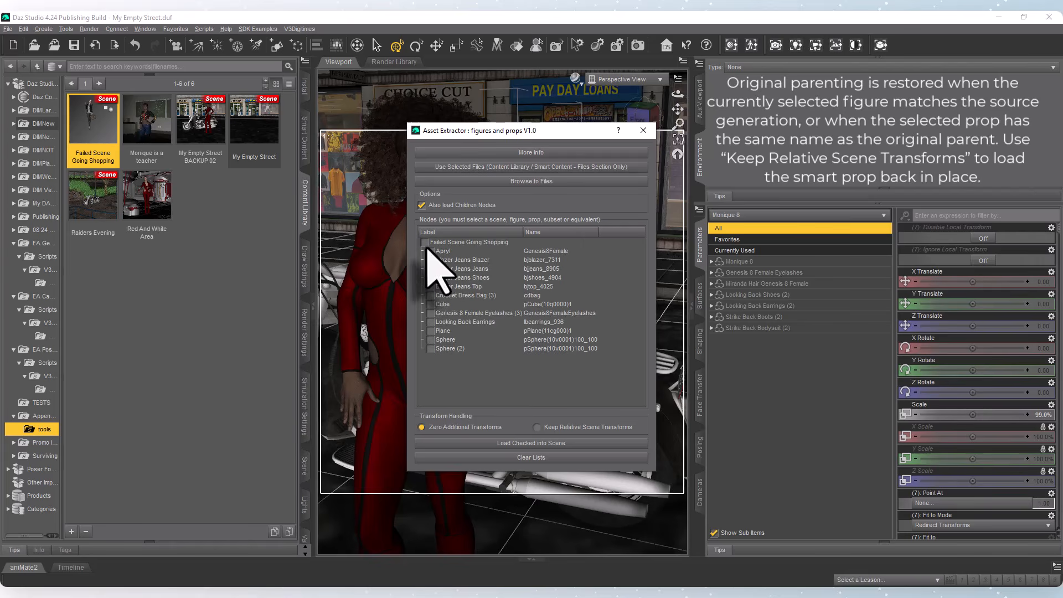
pyautogui.click(463, 297)
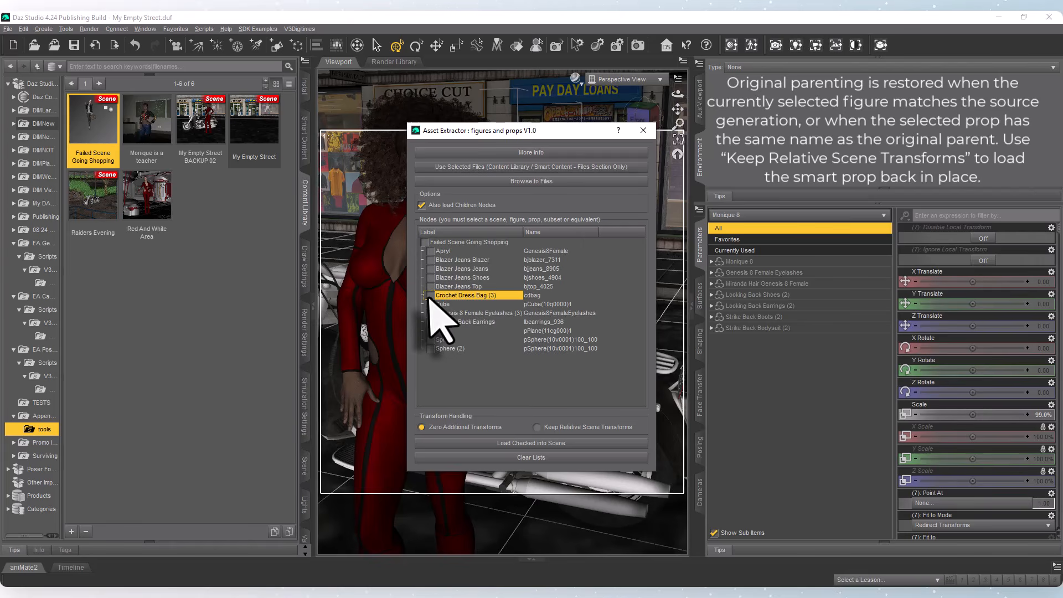
pyautogui.click(430, 296)
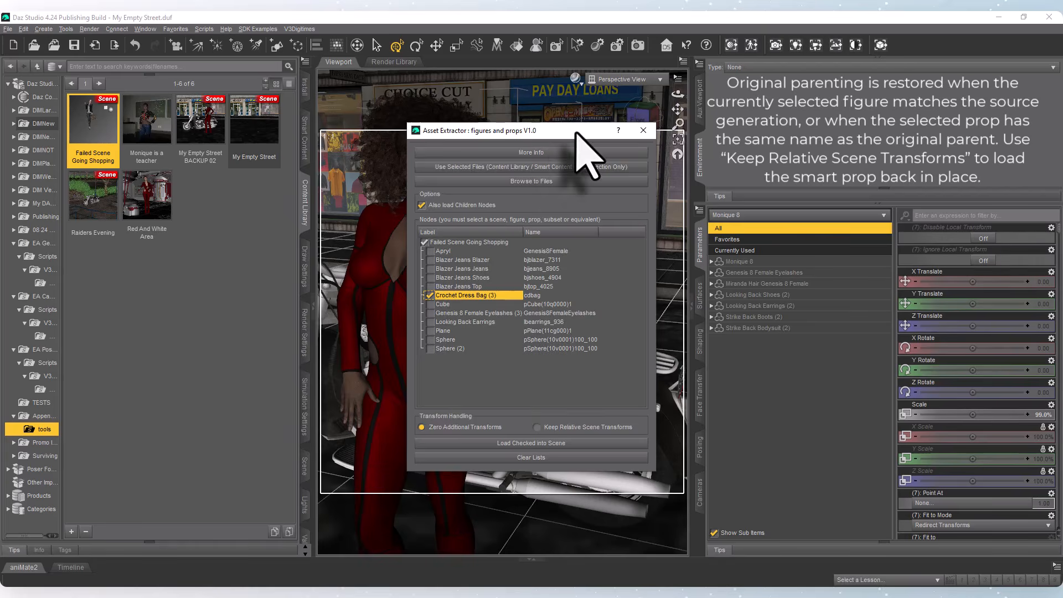
# Load the checked bag into the scene with Keep Relative Scene Transforms, and close the extractor.
pyautogui.moveTo(577, 134); pyautogui.dragTo(242, 90)
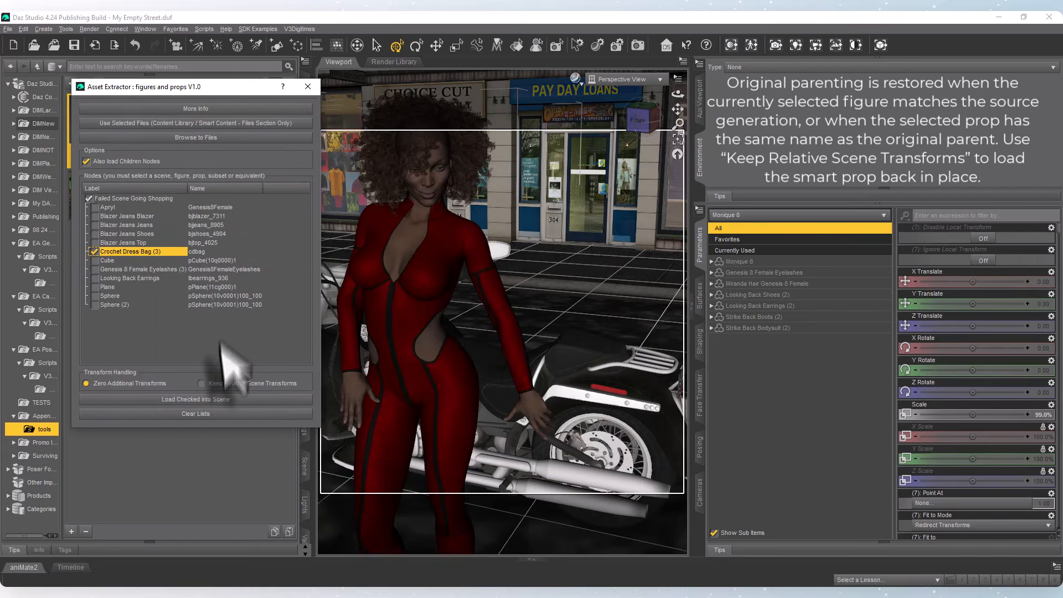
pyautogui.click(201, 383)
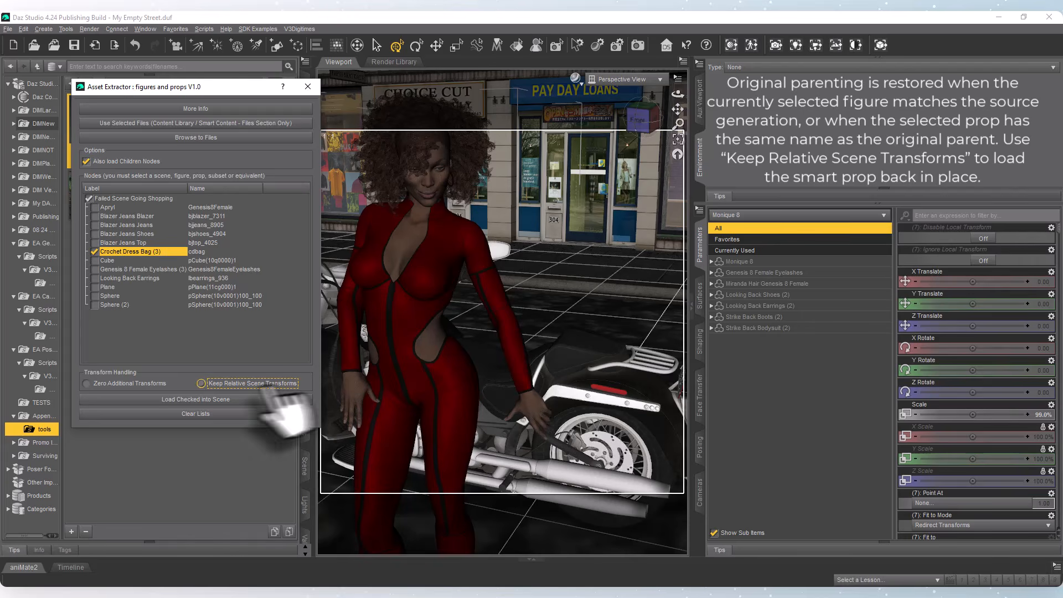
pyautogui.click(209, 403)
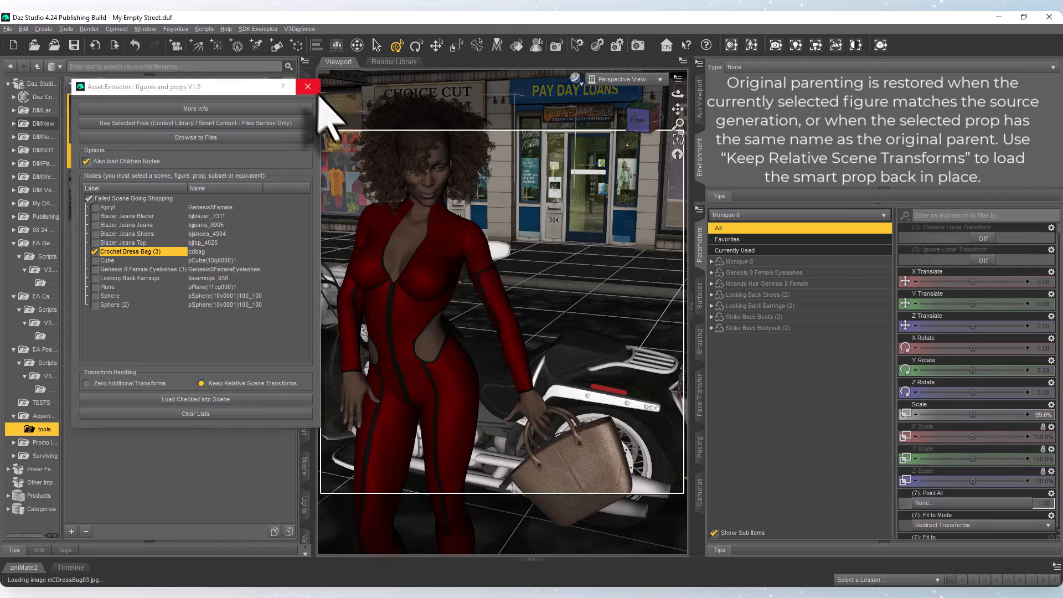
pyautogui.click(309, 86)
# Swing Monique 8's left hand out and back down beside the motorcycle to test that the bag follows it.
pyautogui.click(545, 438)
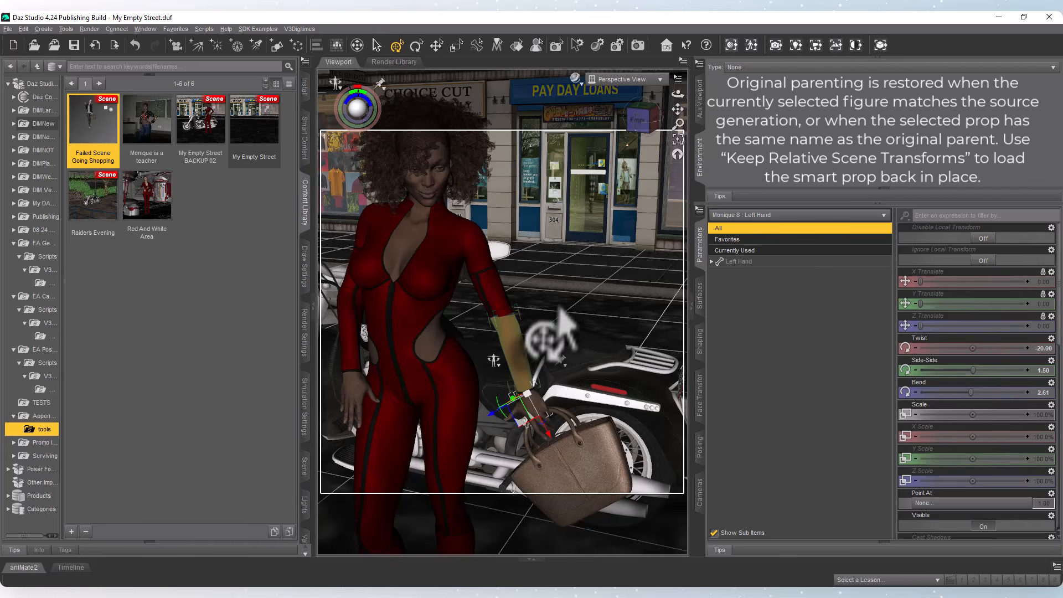
pyautogui.moveTo(565, 278); pyautogui.dragTo(572, 268)
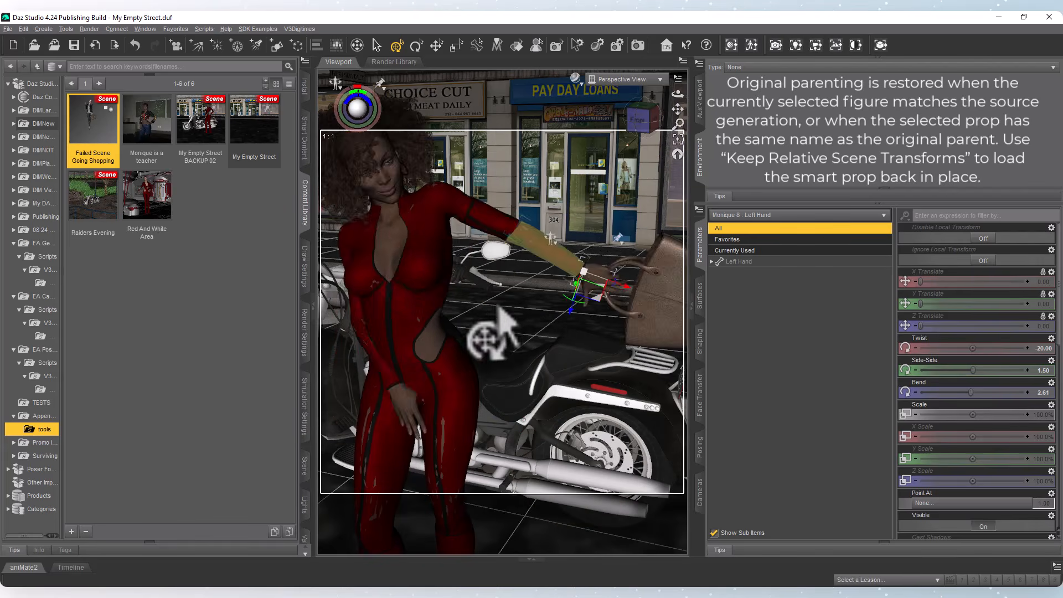
pyautogui.moveTo(498, 307); pyautogui.dragTo(519, 355)
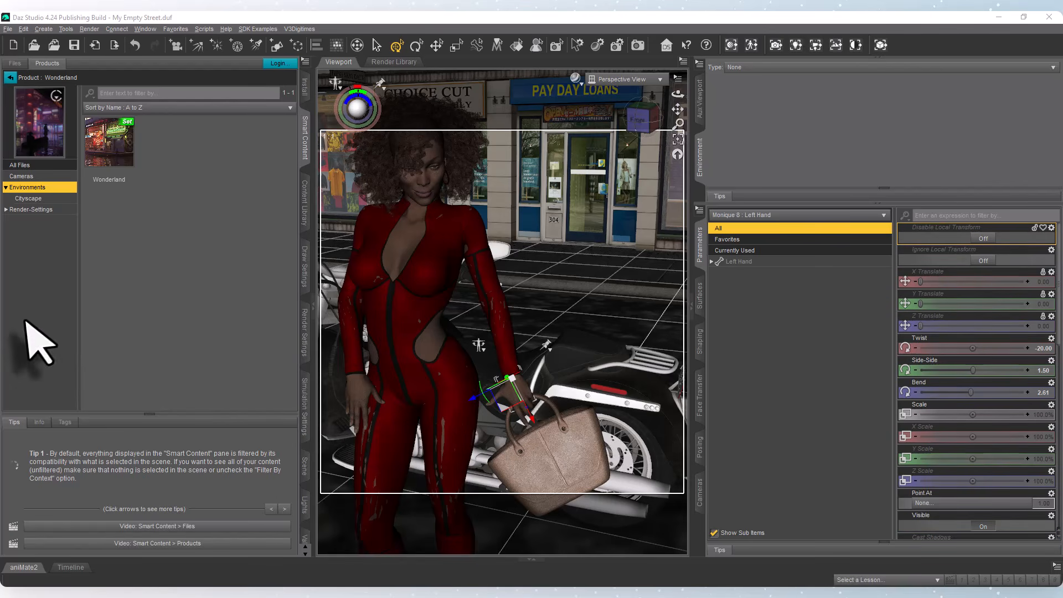
# Select the Wonderland environment set in Smart Content and list its nodes in the Asset Extractor.
pyautogui.click(119, 142)
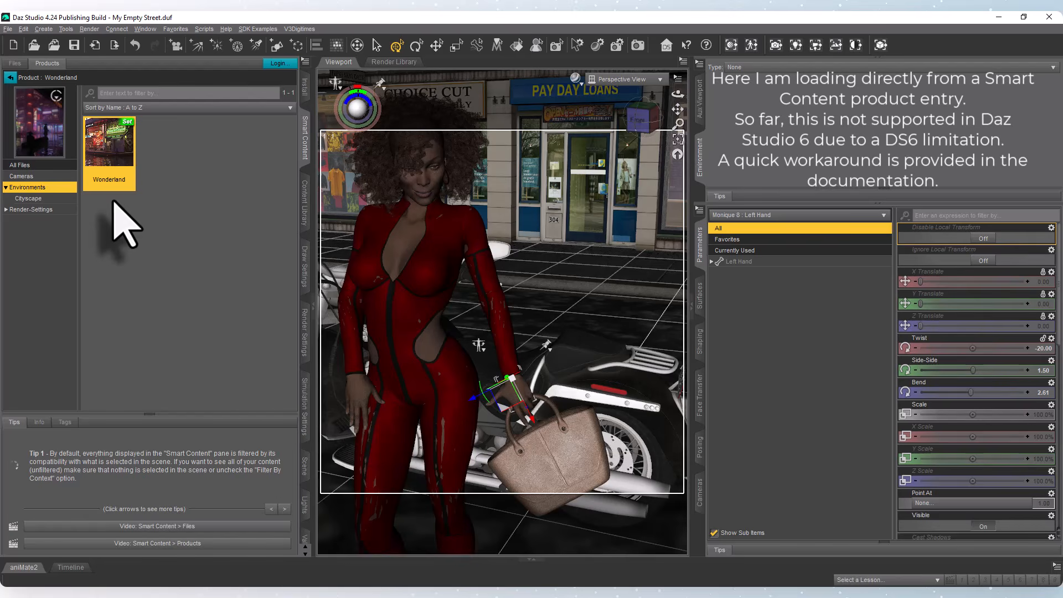
pyautogui.moveTo(126, 176)
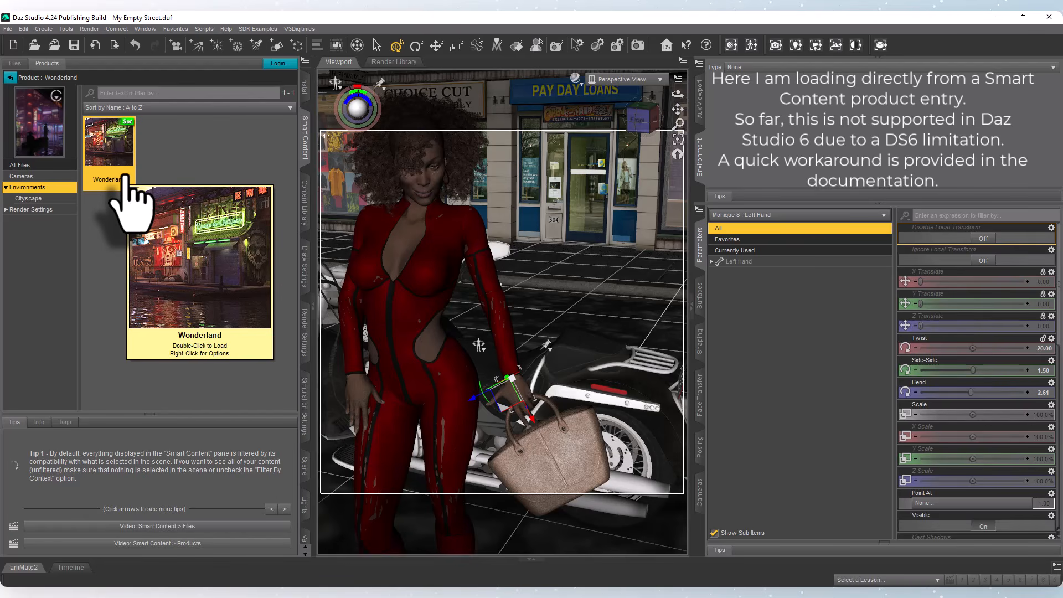
pyautogui.click(881, 45)
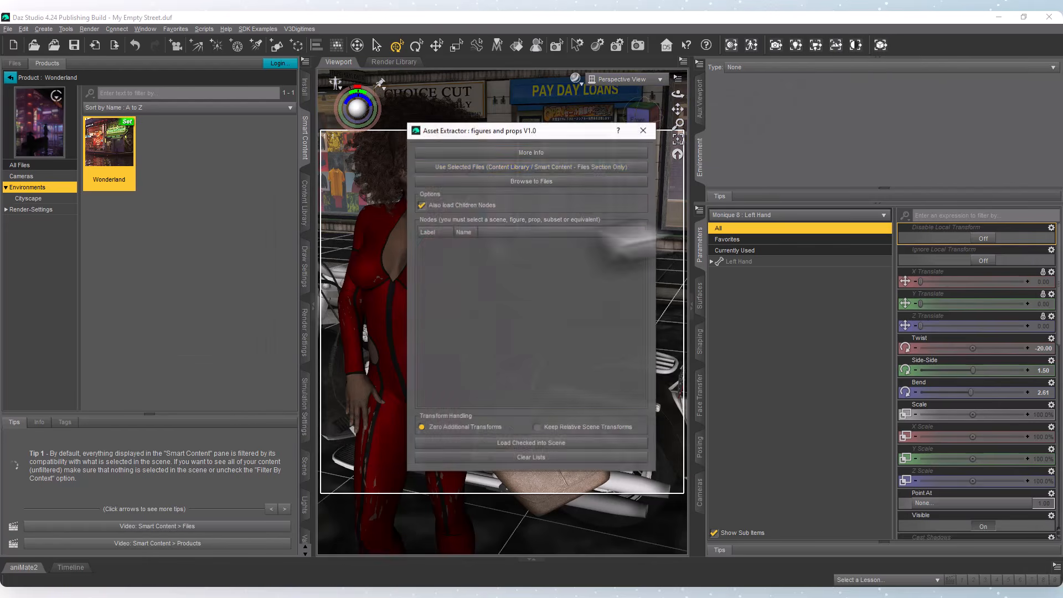
pyautogui.click(474, 167)
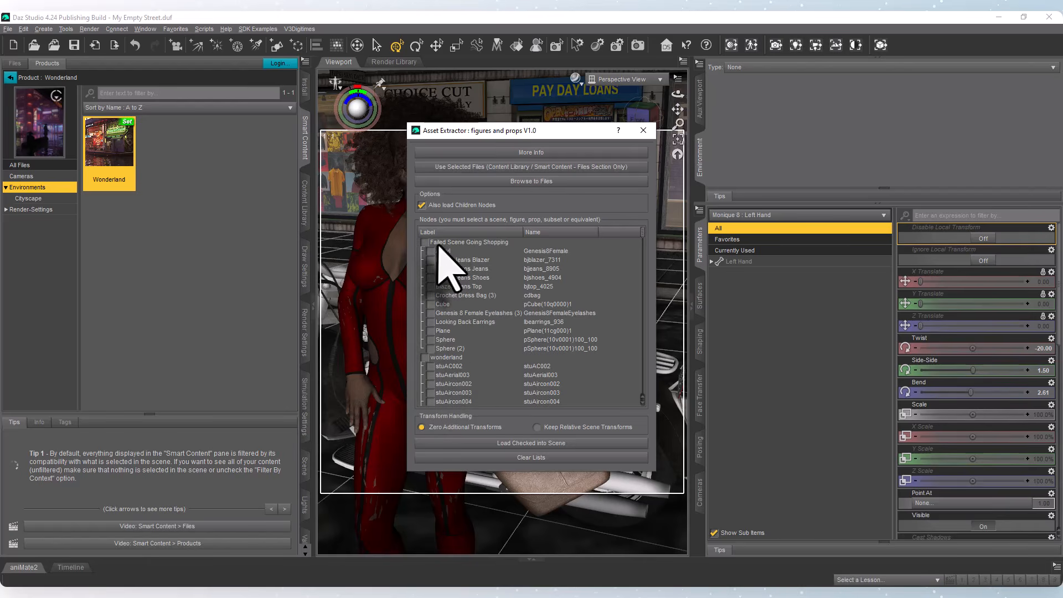
# Check stuLoveHeartNeon among the wonderland nodes, load it into the scene with Zero Additional Transforms, and close the extractor.
pyautogui.scroll(-4, 467, 338)
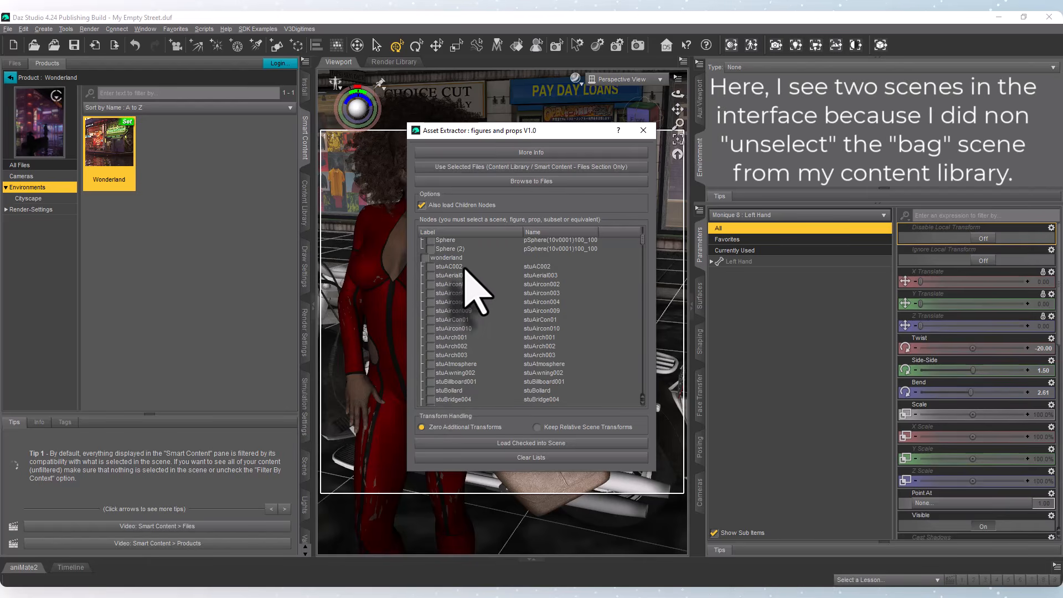
pyautogui.scroll(-7, 470, 326)
pyautogui.scroll(-10, 476, 303)
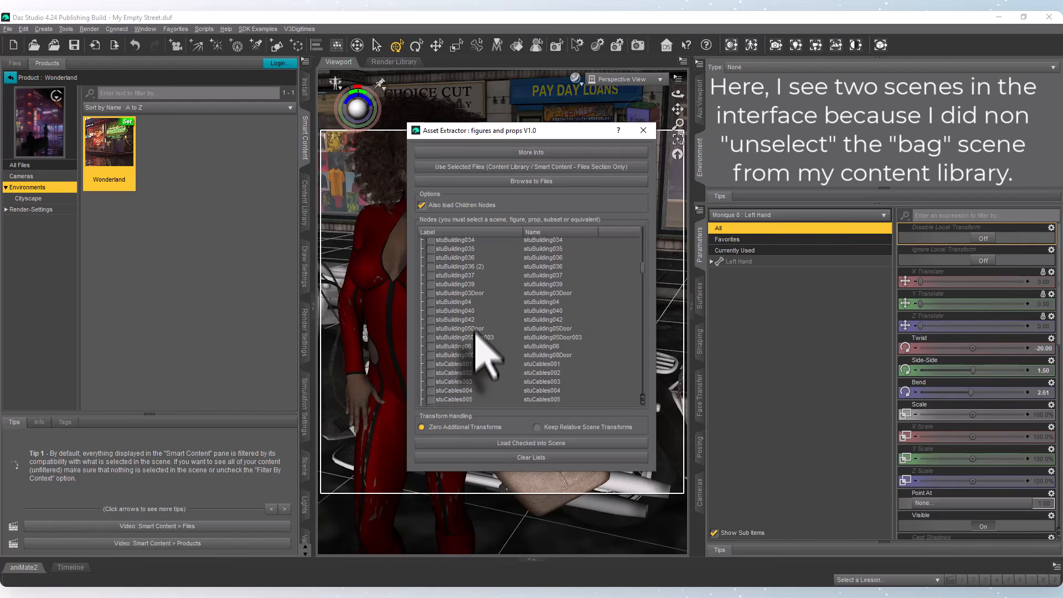
pyautogui.scroll(-10, 473, 377)
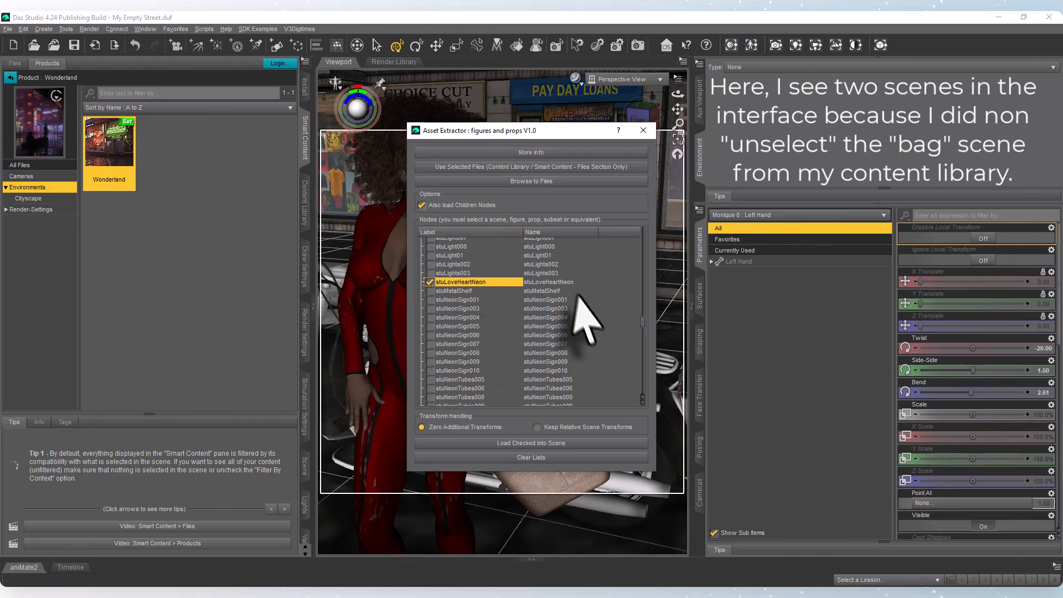
pyautogui.click(508, 444)
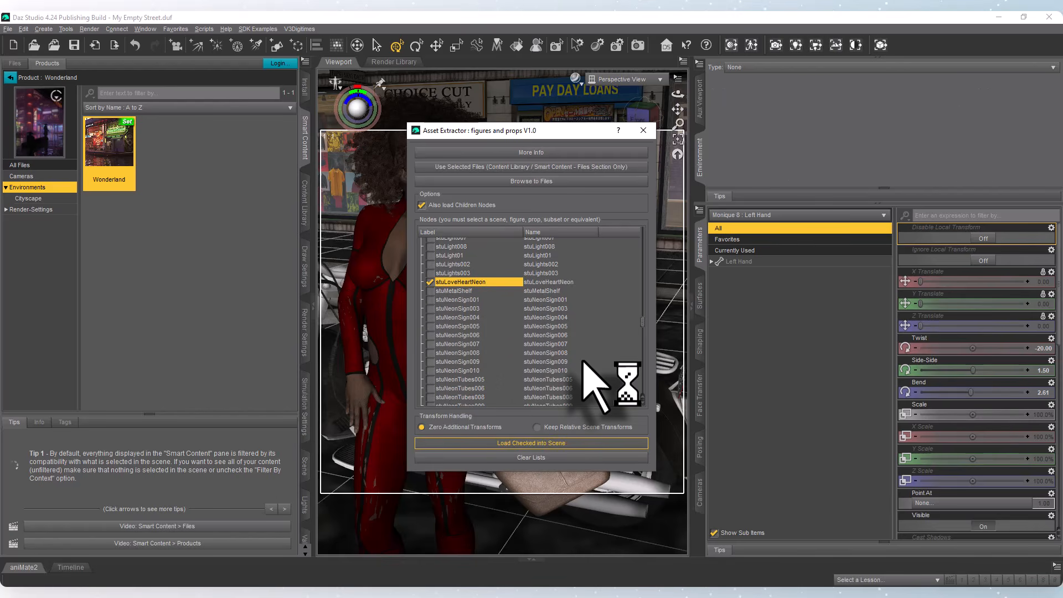
pyautogui.click(643, 131)
# Select stuLoveHeartNeon in the scene hierarchy, collapse Monique 8's nodes, and frame the neon sign in the Perspective View.
pyautogui.click(304, 473)
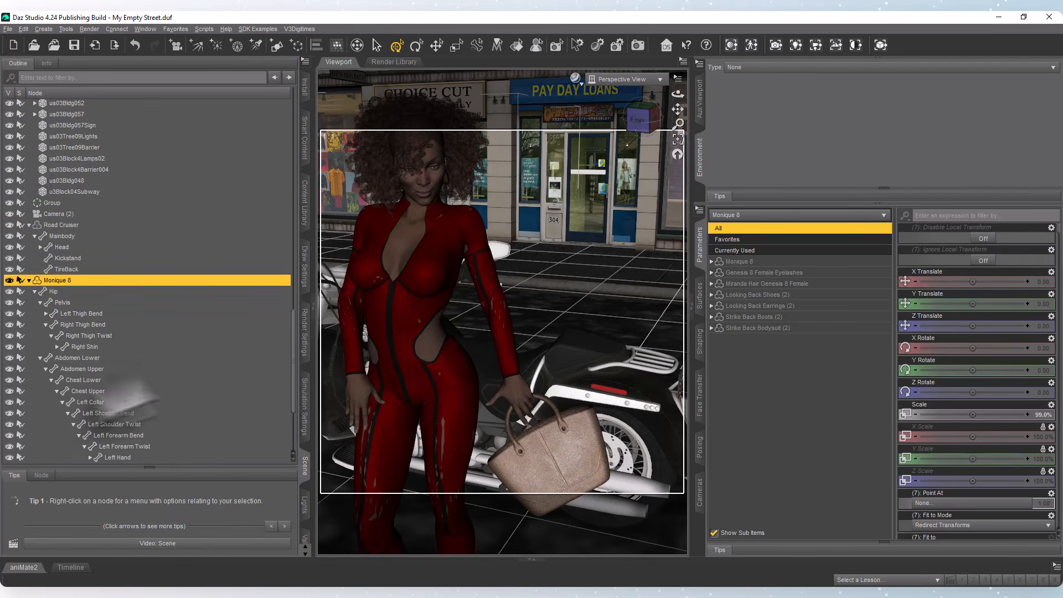
pyautogui.scroll(-3, 171, 409)
pyautogui.click(58, 457)
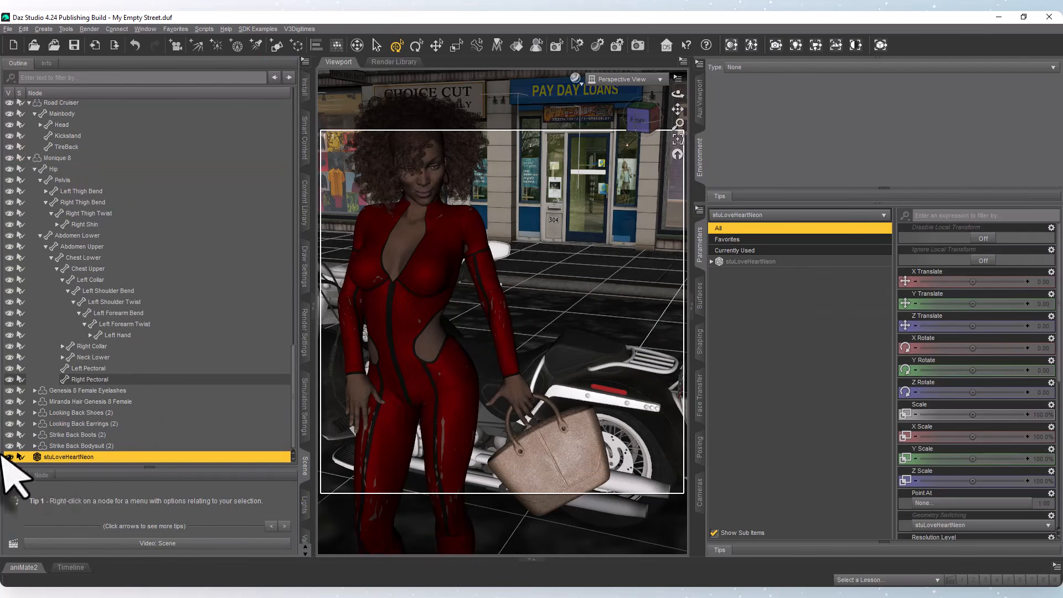
pyautogui.click(29, 158)
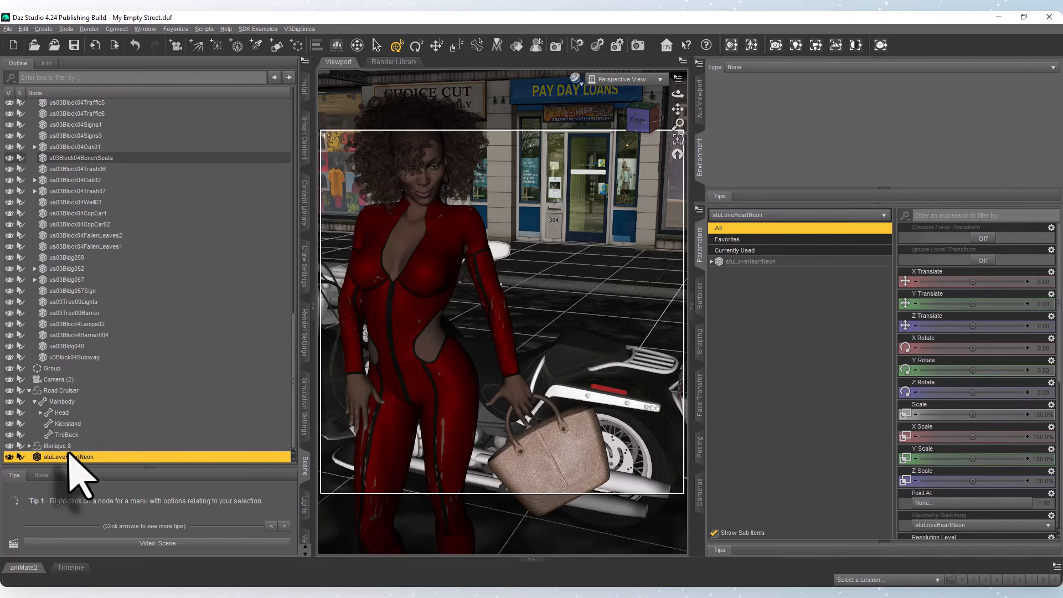
pyautogui.click(659, 81)
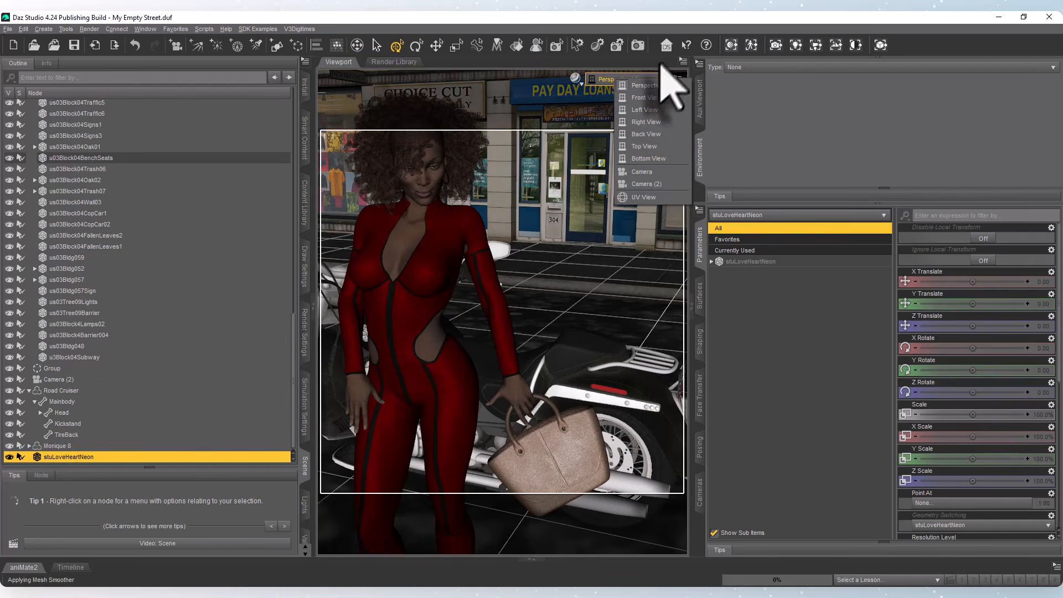
pyautogui.click(752, 67)
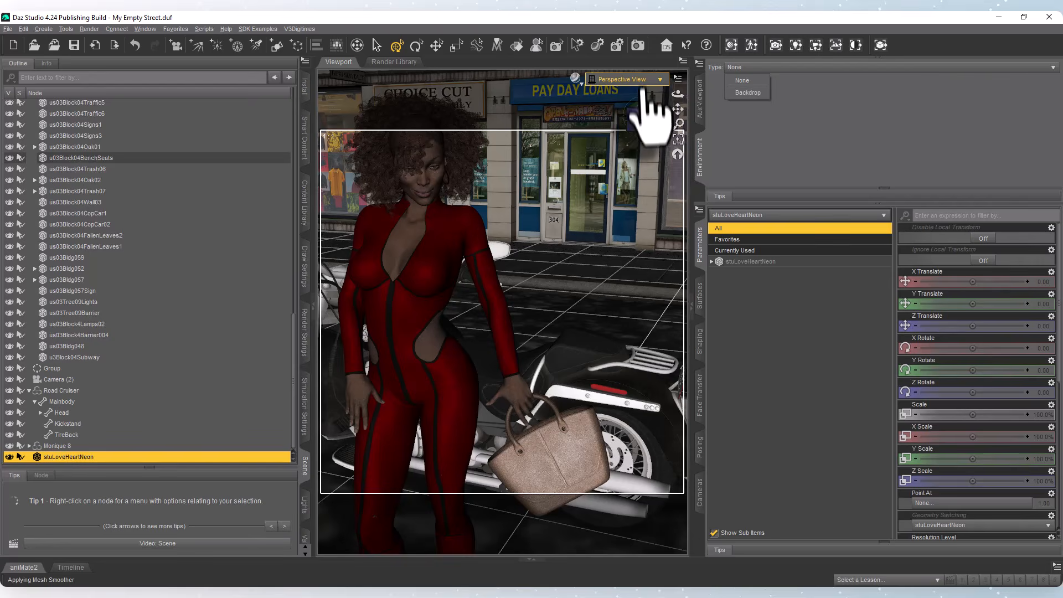
pyautogui.click(677, 139)
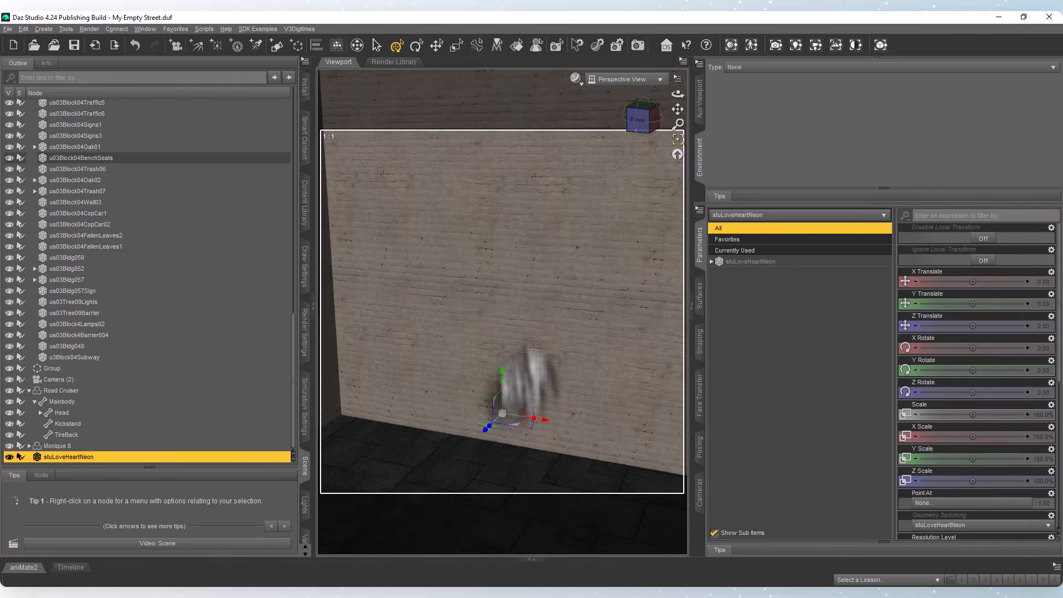
# Examine the neon heart sign's placement against the surrounding walls from several angles and distances.
pyautogui.scroll(-3, 532, 363)
pyautogui.scroll(-2, 537, 363)
pyautogui.scroll(-4, 541, 382)
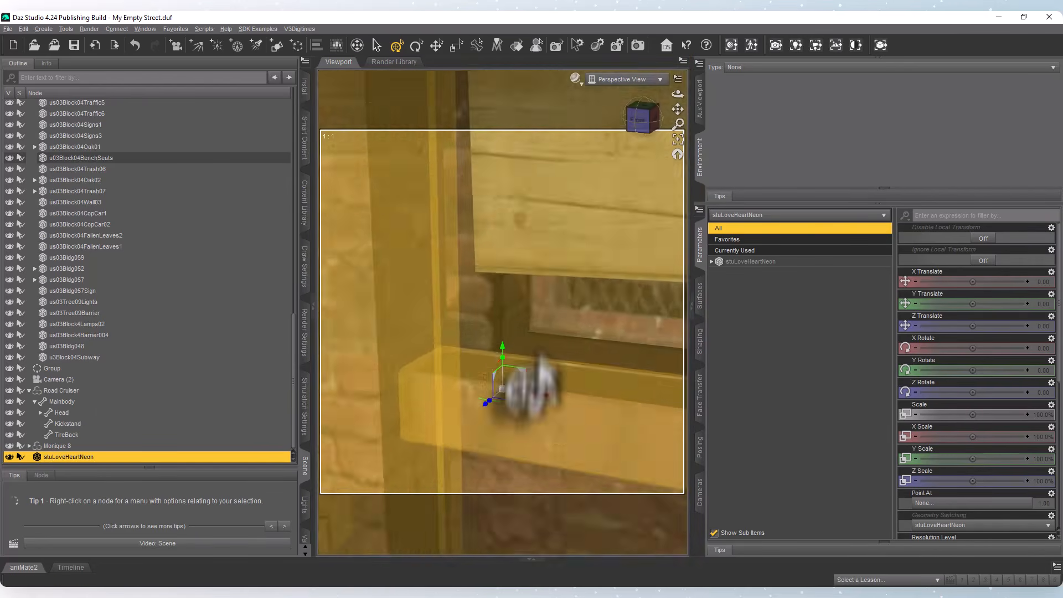
pyautogui.moveTo(677, 97); pyautogui.dragTo(586, 100)
pyautogui.scroll(6, 547, 349)
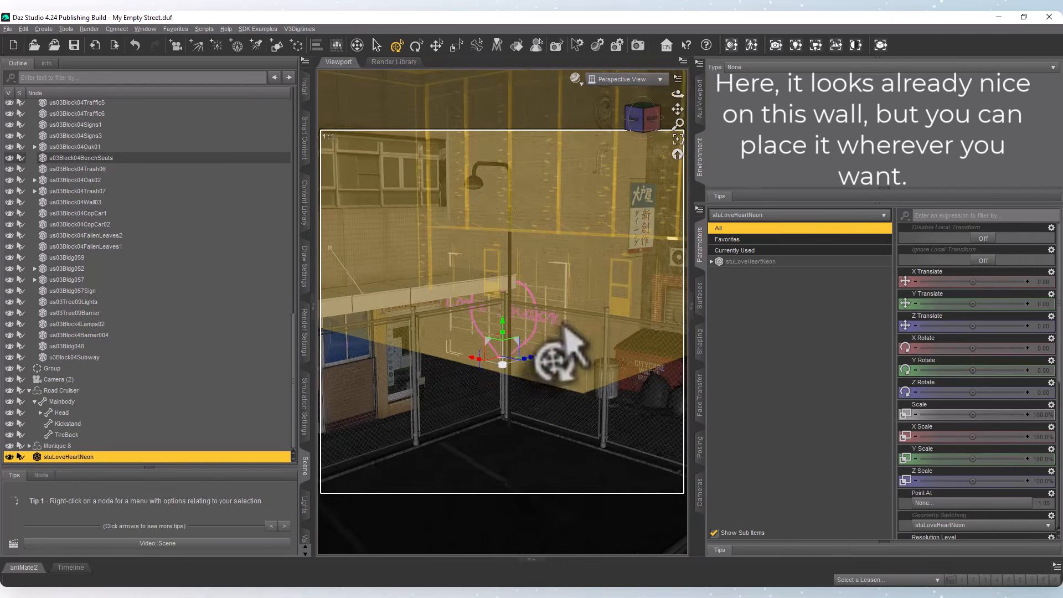
pyautogui.scroll(8, 545, 340)
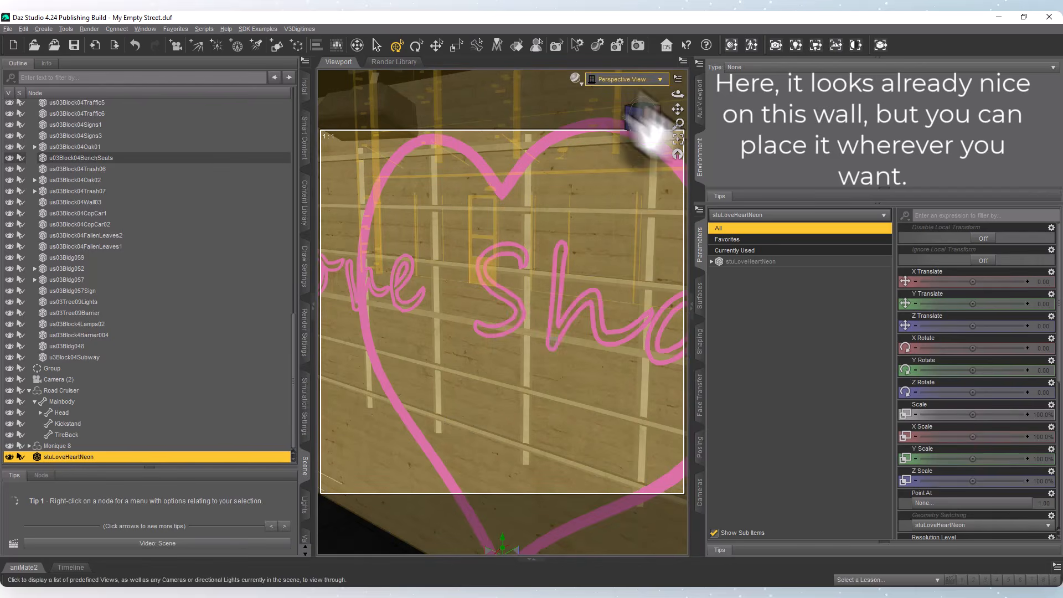
pyautogui.moveTo(676, 99); pyautogui.dragTo(708, 98)
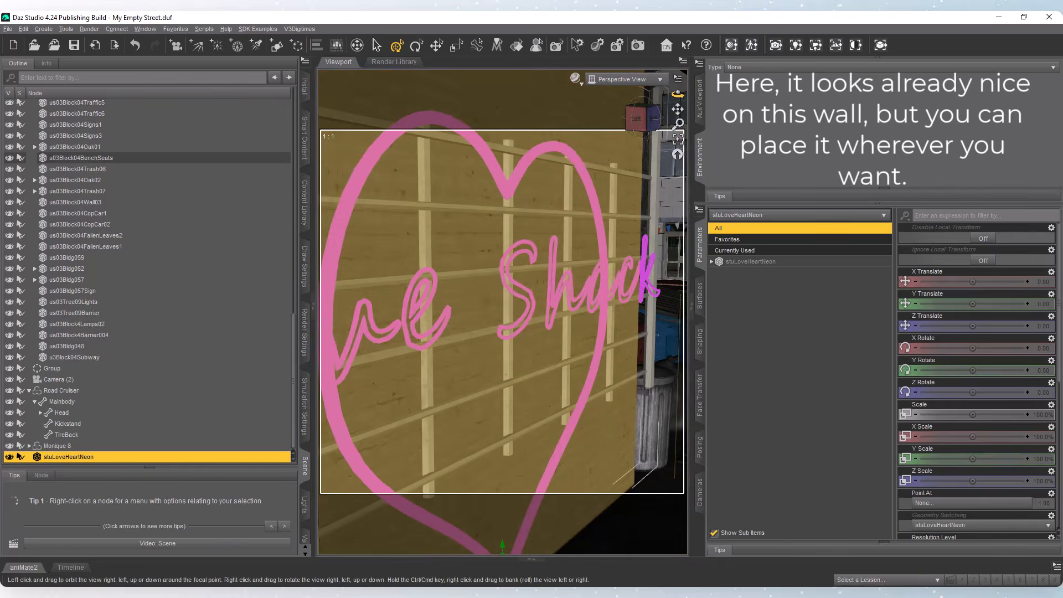
pyautogui.scroll(-8, 558, 388)
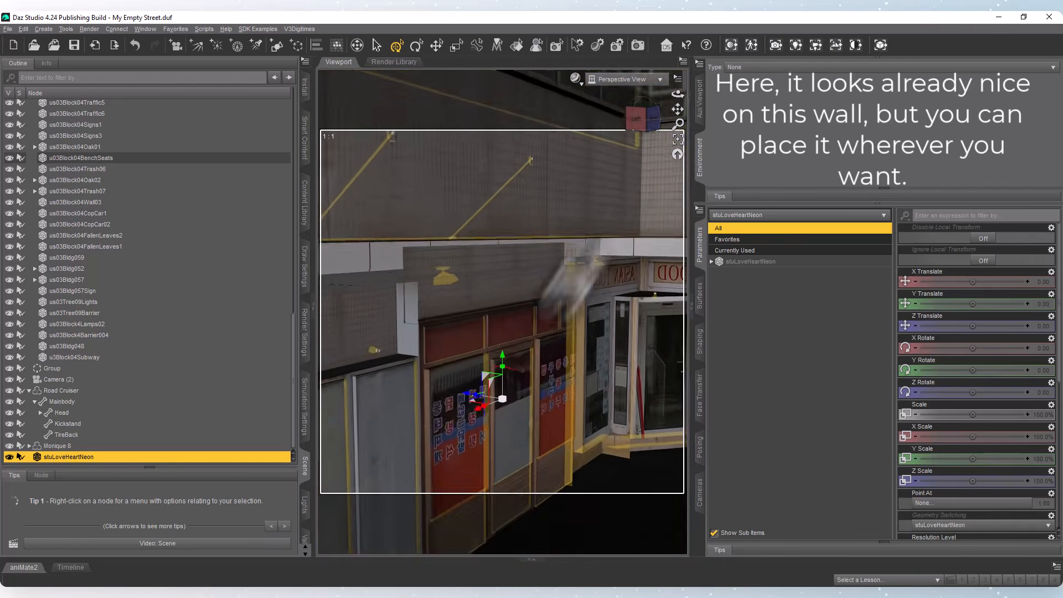
pyautogui.scroll(-4, 576, 277)
pyautogui.click(700, 105)
pyautogui.moveTo(676, 96); pyautogui.dragTo(323, 467)
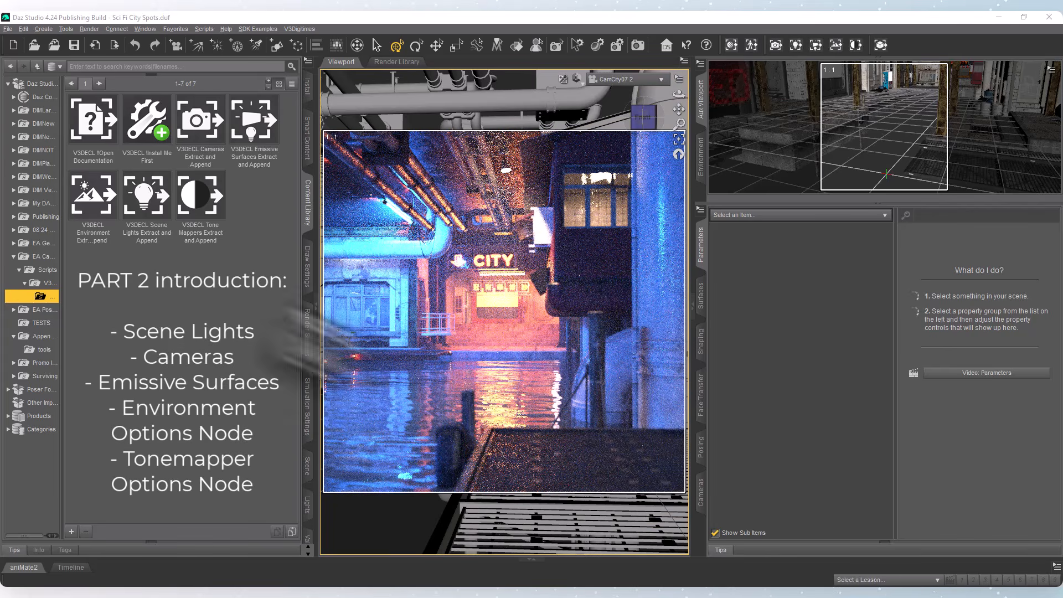
# Review the Cameras, Scene Lights, Environment, Tone Mappers and Emissive Surfaces extractor scripts in the content library.
pyautogui.click(190, 119)
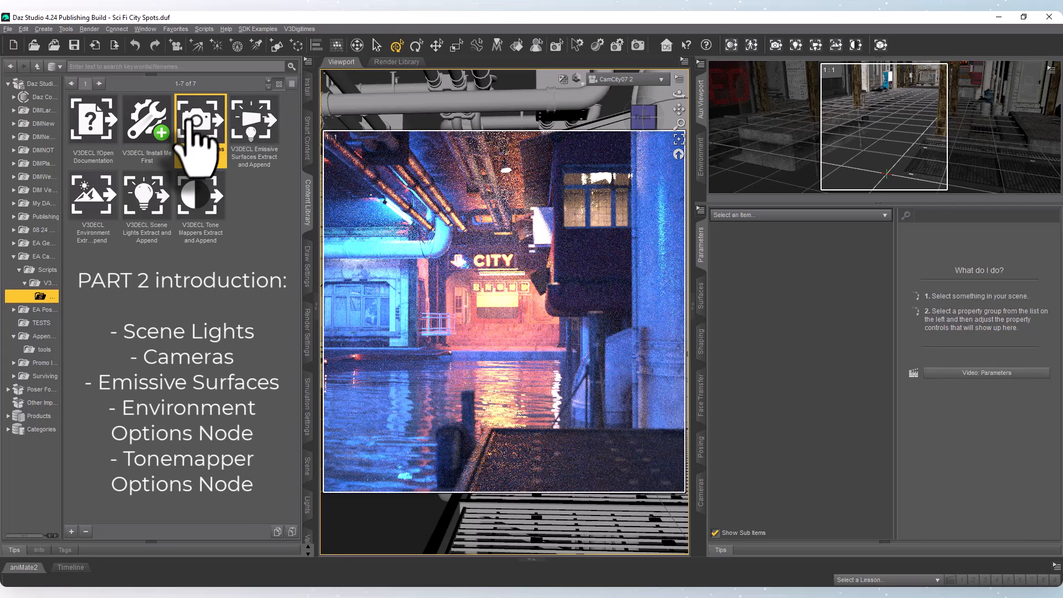
pyautogui.click(131, 198)
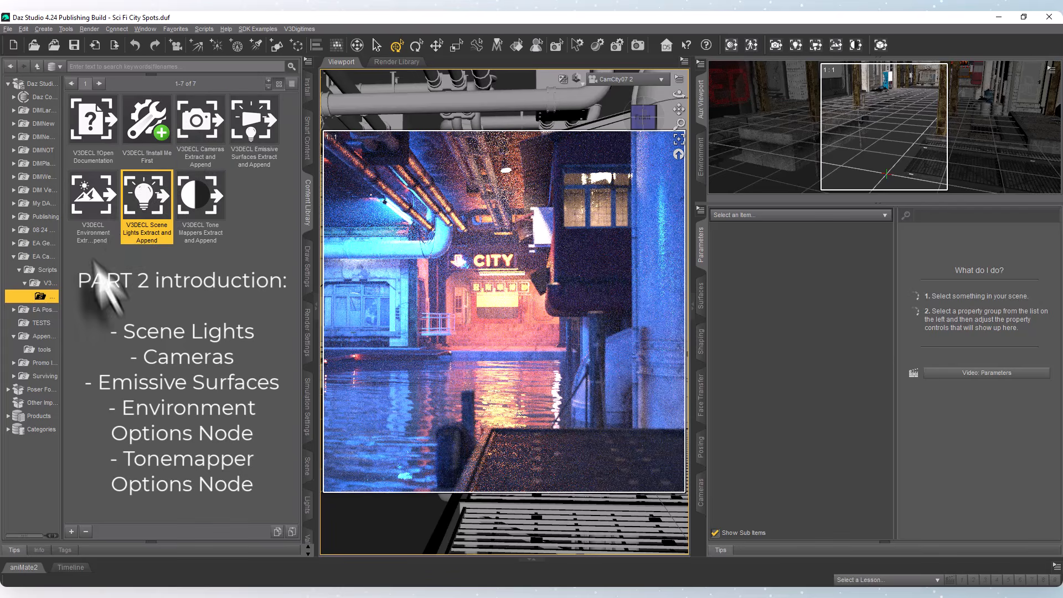
pyautogui.click(90, 211)
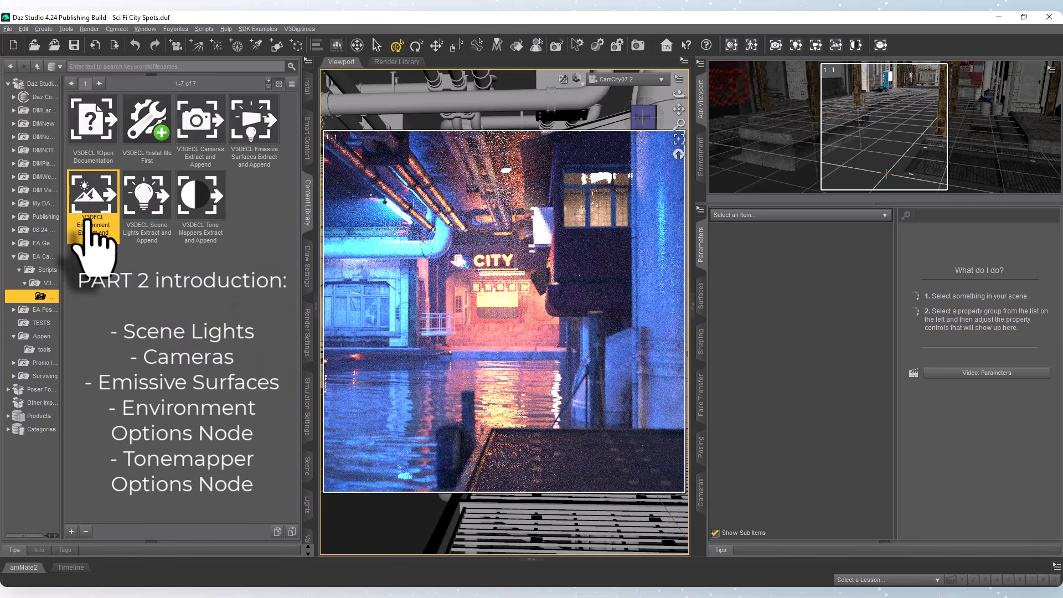
pyautogui.moveTo(90, 219)
pyautogui.click(213, 205)
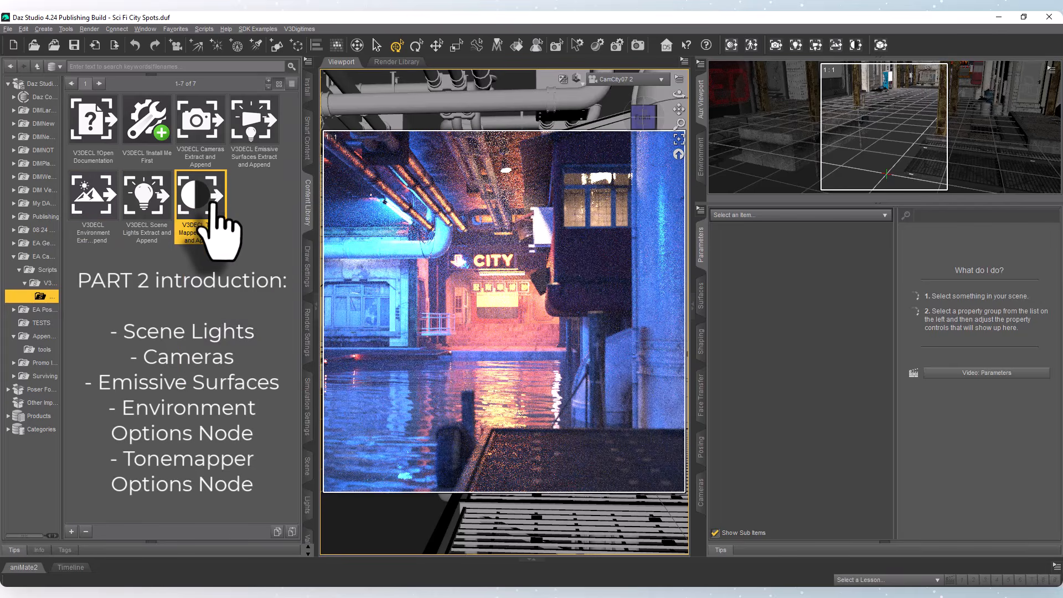
pyautogui.moveTo(220, 231)
pyautogui.click(252, 123)
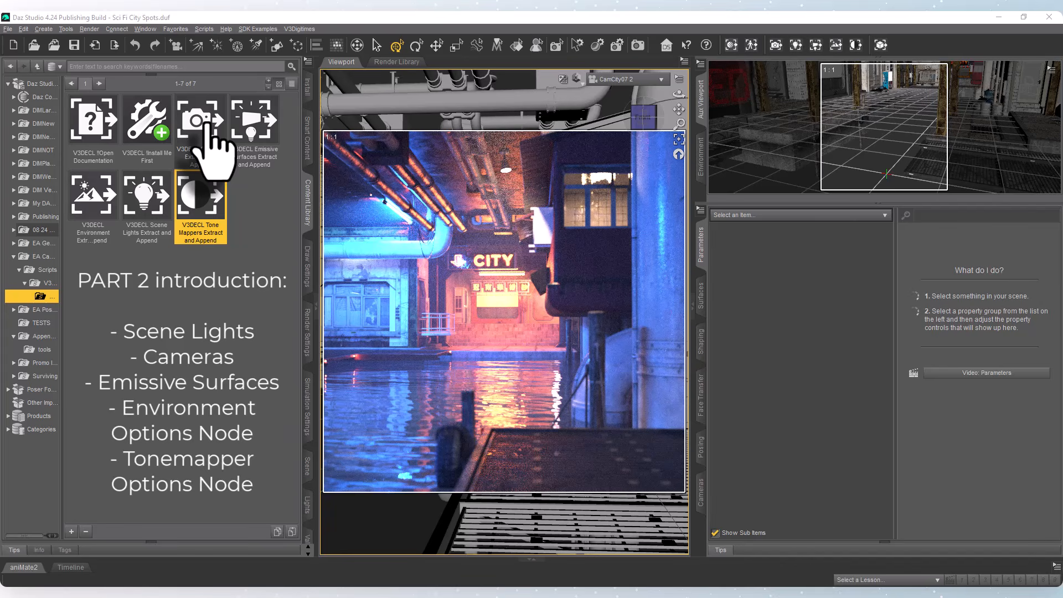
pyautogui.click(203, 127)
pyautogui.click(142, 204)
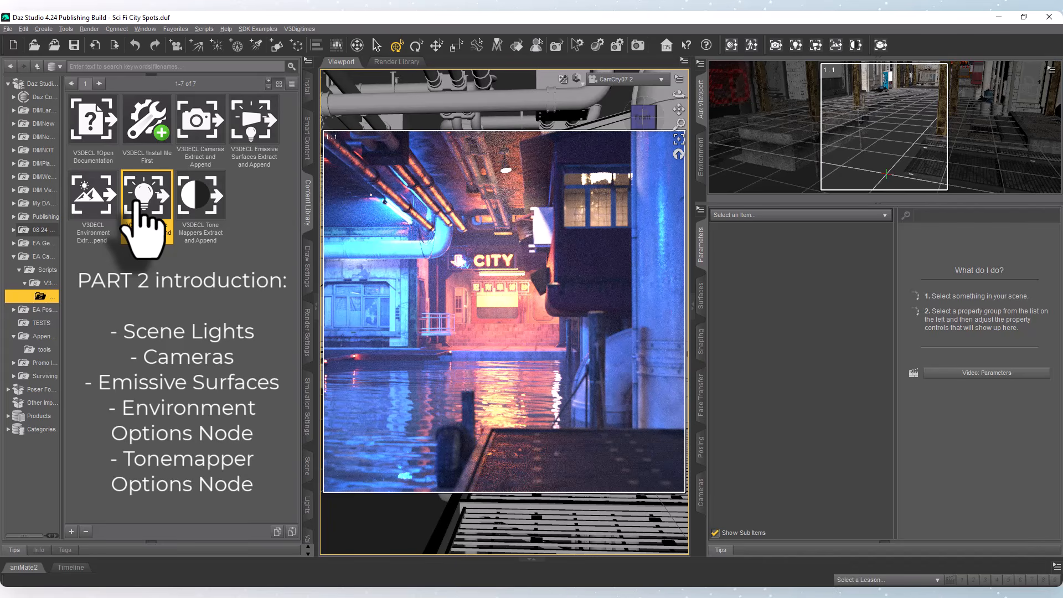
pyautogui.click(254, 122)
pyautogui.click(90, 193)
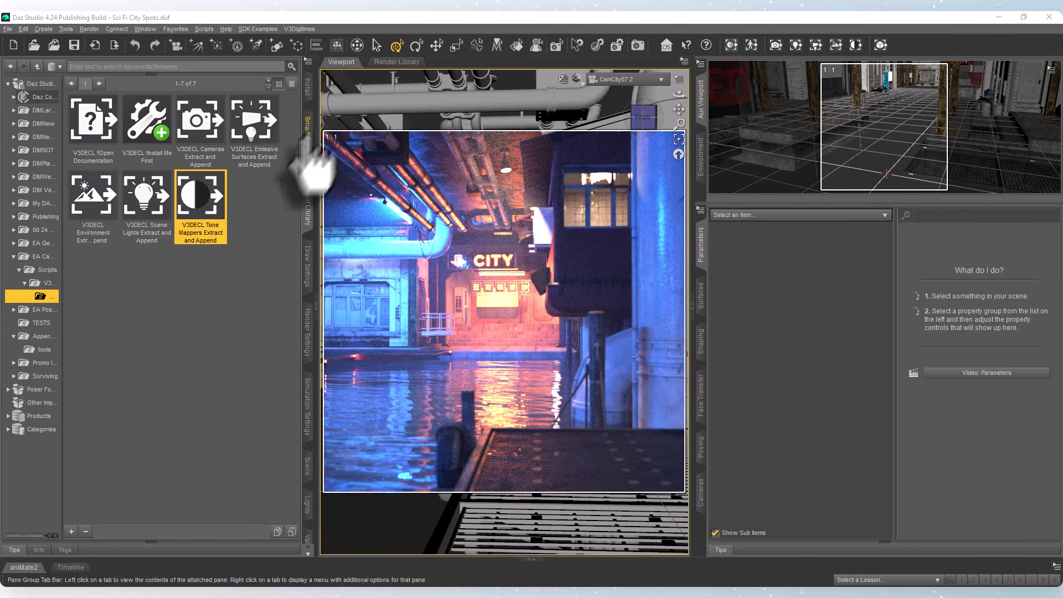
# Select the Sci Fi City Spots scene in the tools folder and orbit CamCity07 2 away from its original framing.
pyautogui.click(40, 349)
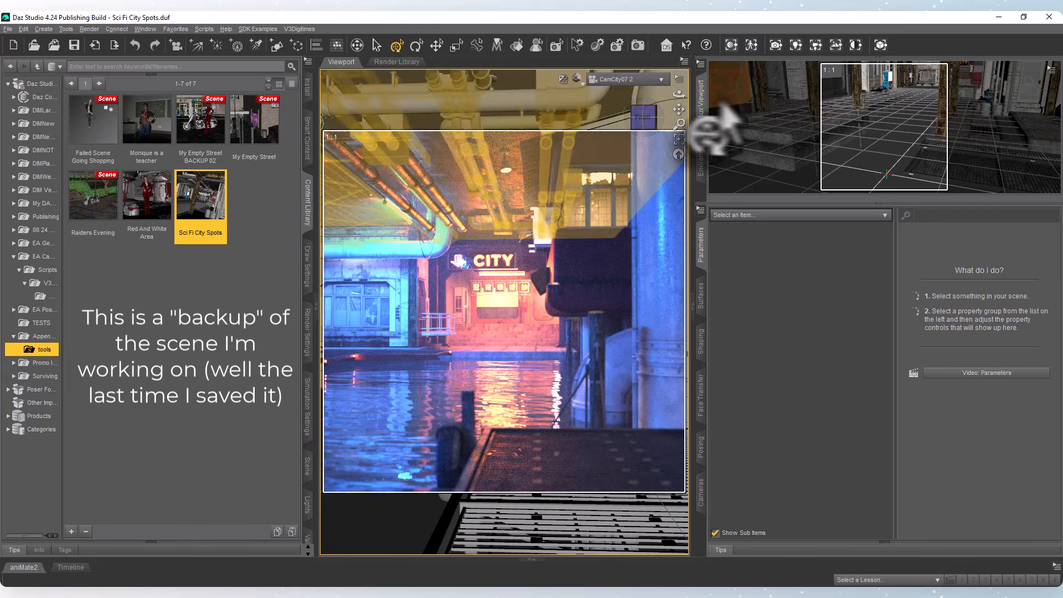
pyautogui.moveTo(678, 93)
pyautogui.mouseDown()
pyautogui.moveTo(667, 97)
pyautogui.moveTo(694, 112)
pyautogui.moveTo(684, 111)
pyautogui.mouseUp()
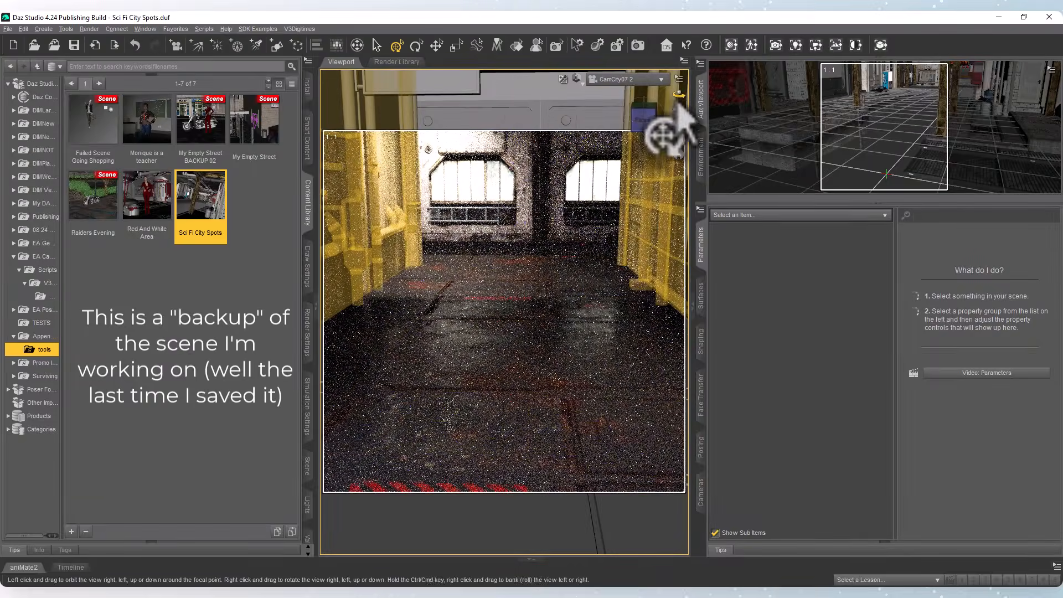
pyautogui.moveTo(678, 95); pyautogui.dragTo(698, 96)
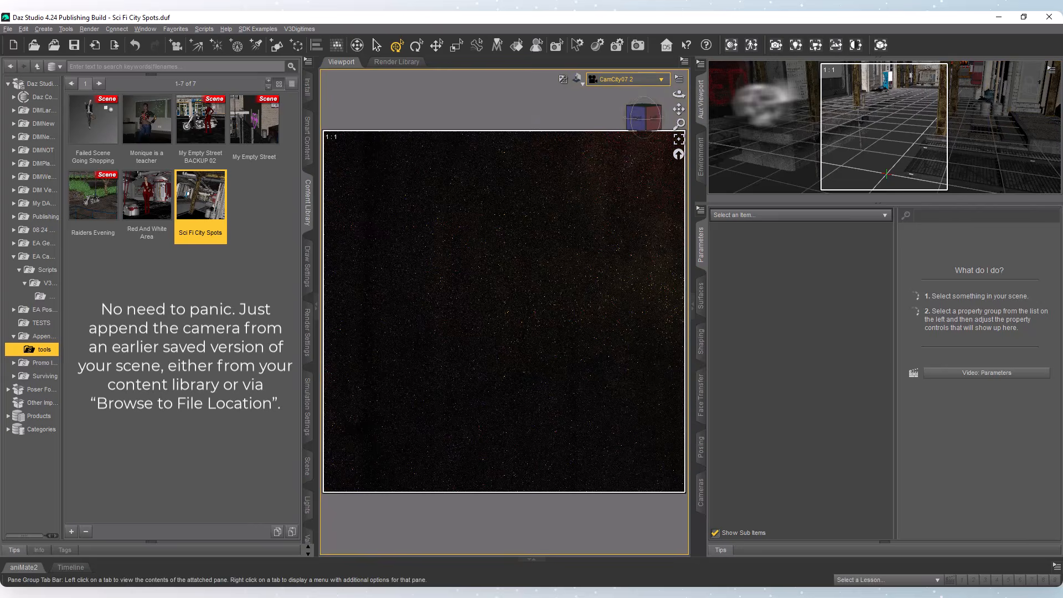
# List the cameras of the selected Sci Fi City Spots file in the Camera Extractor and check CamCity07 2.
pyautogui.click(775, 47)
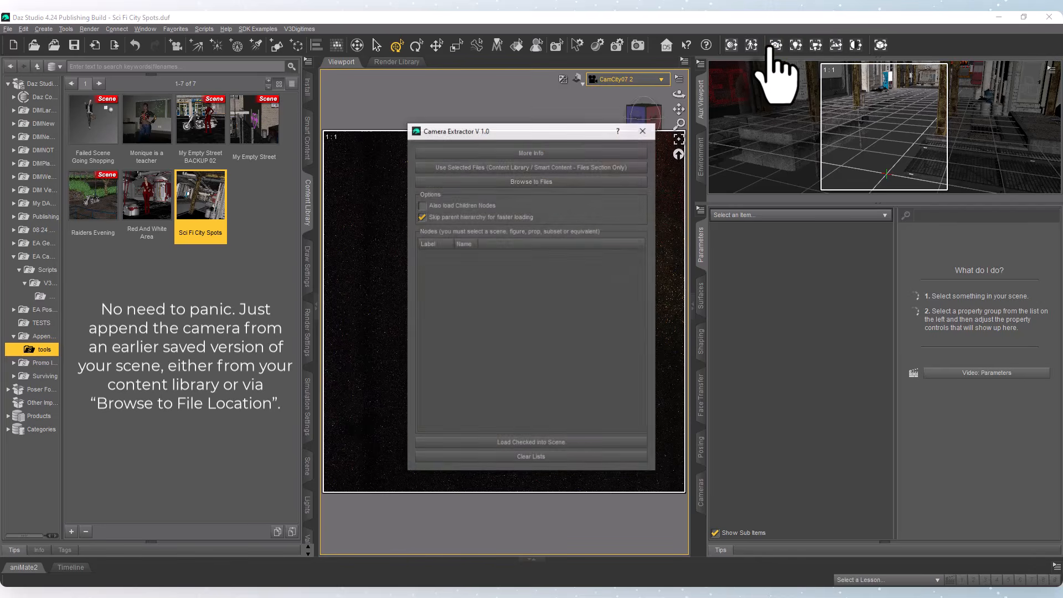
pyautogui.click(539, 168)
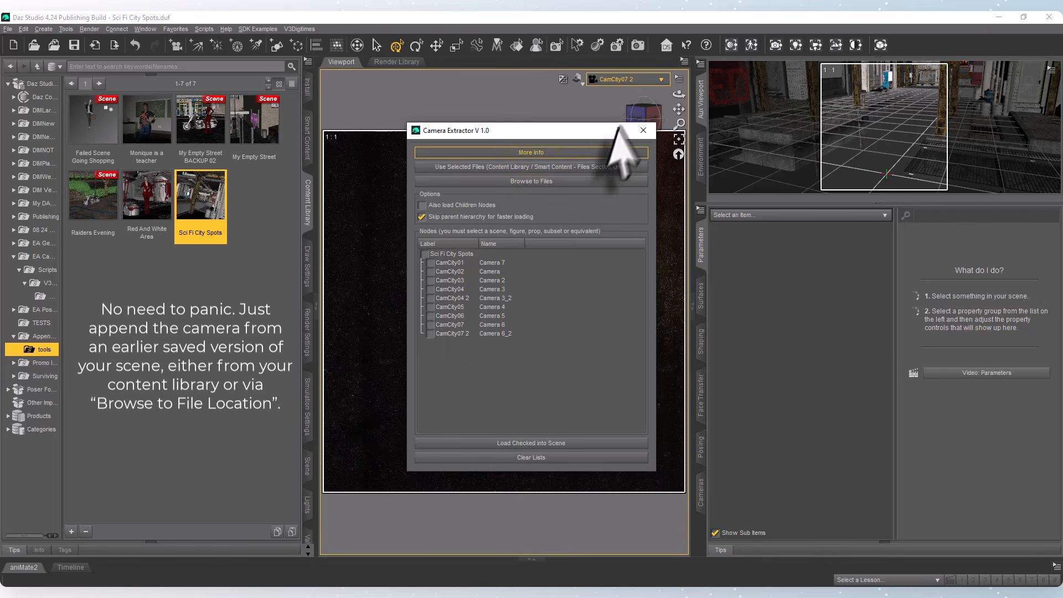
pyautogui.click(433, 333)
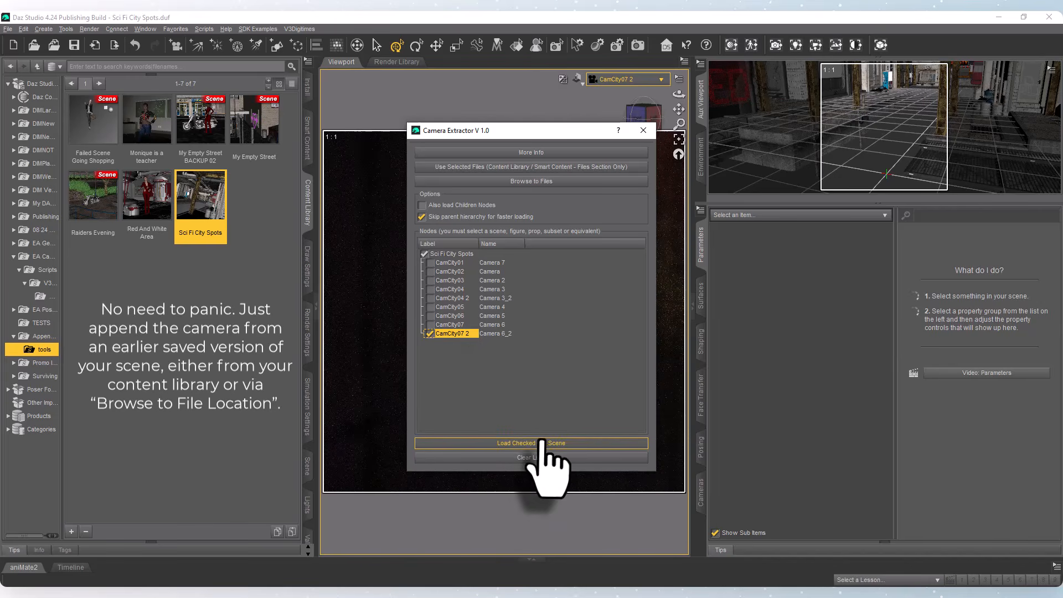
# Load the checked camera into the scene, close the extractor and switch the viewport to the loaded camera.
pyautogui.click(537, 443)
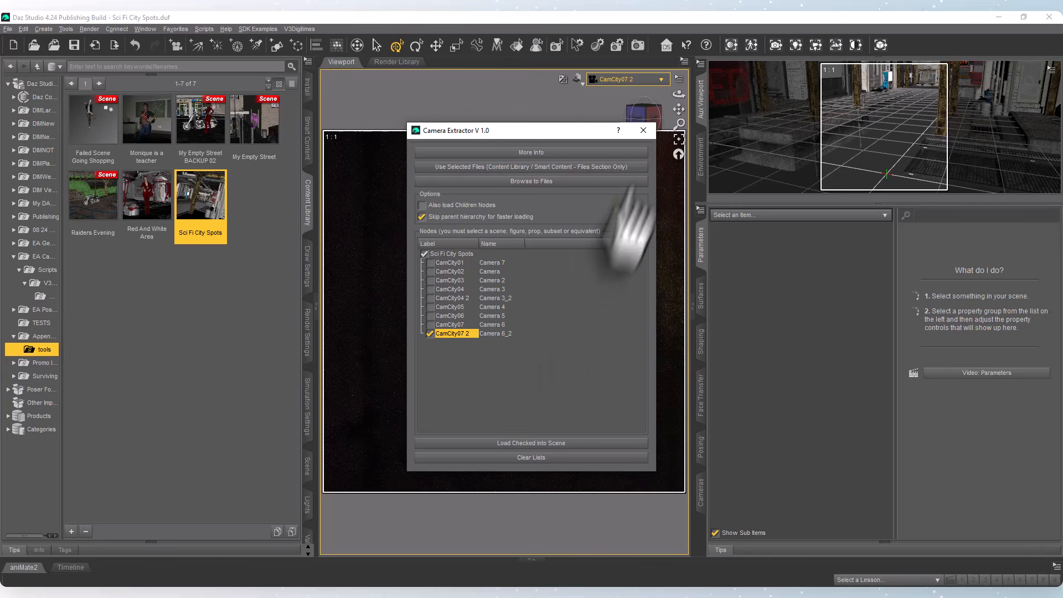
pyautogui.click(642, 130)
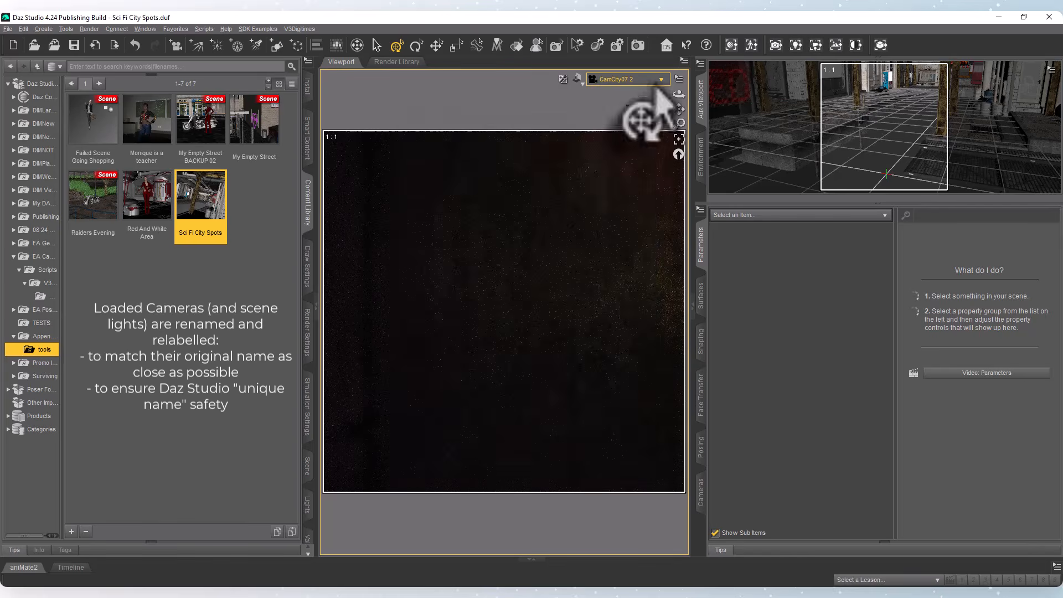
pyautogui.click(660, 79)
pyautogui.click(631, 287)
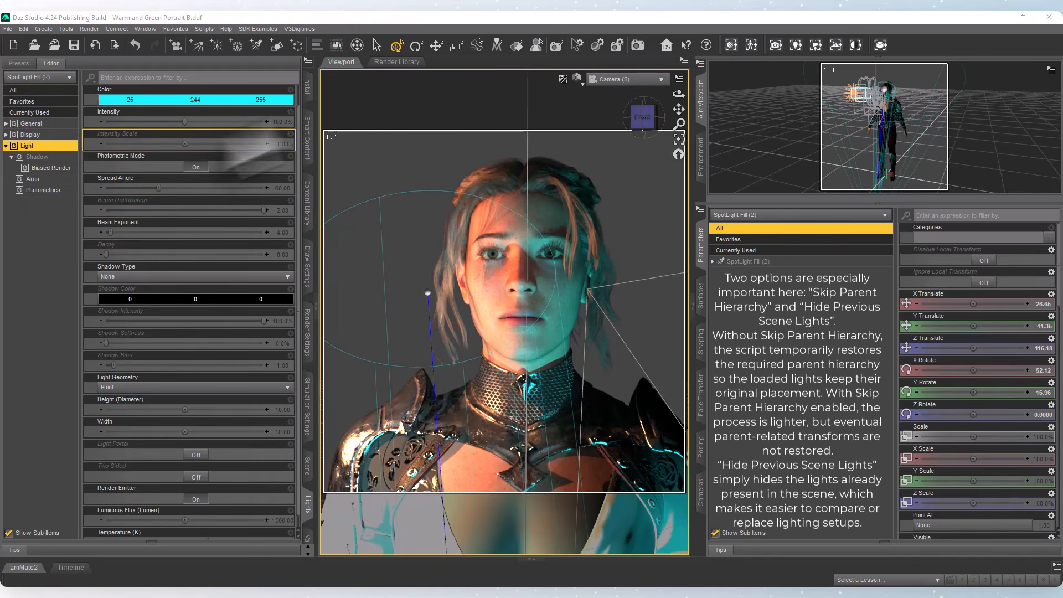
# Set the color of SpotLight Fill (2) to orange, 255, 139, 23.
pyautogui.click(243, 101)
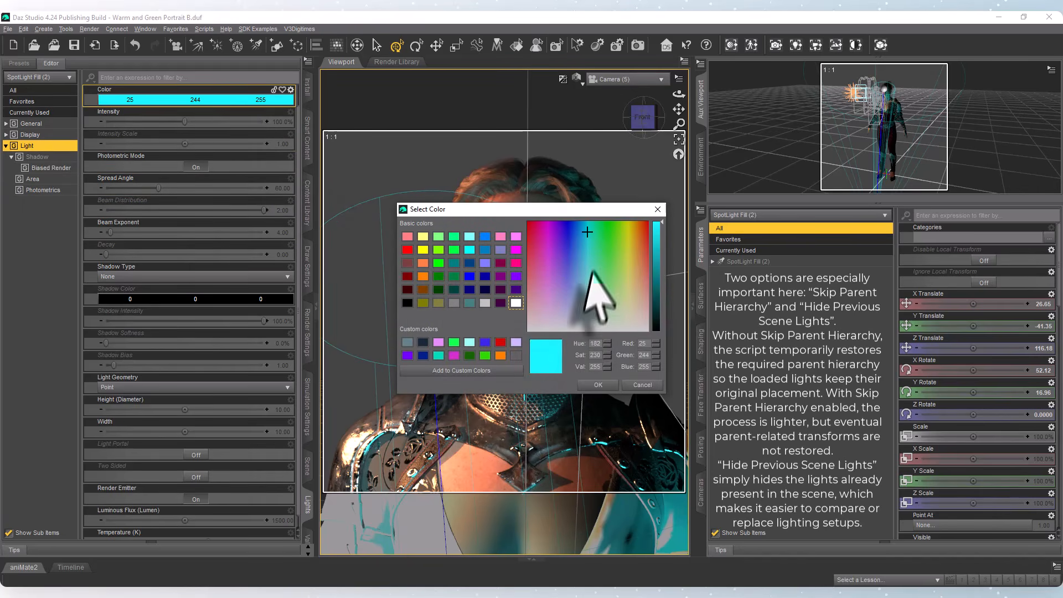
pyautogui.click(640, 232)
pyautogui.click(598, 384)
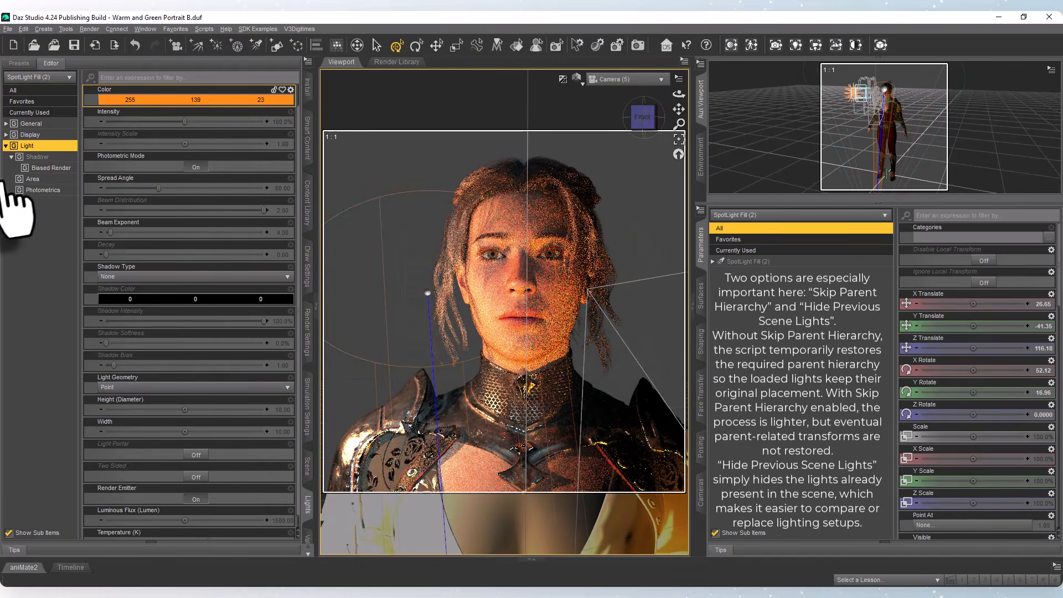
# Select SpotLight Fill among the scene lights and set its color to yellow-green, 167, 255, 3.
pyautogui.click(47, 77)
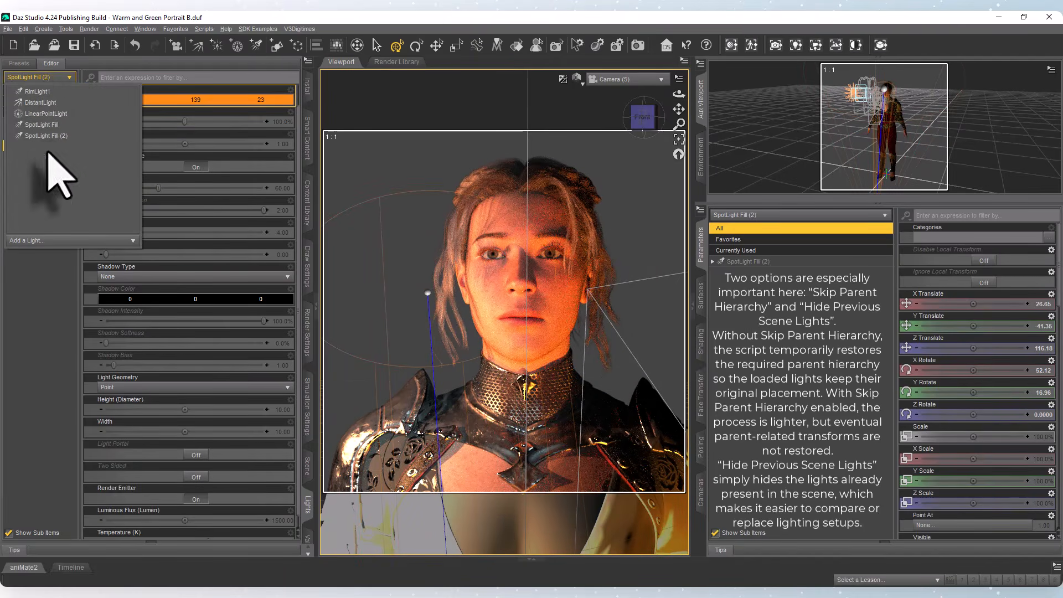
pyautogui.click(41, 124)
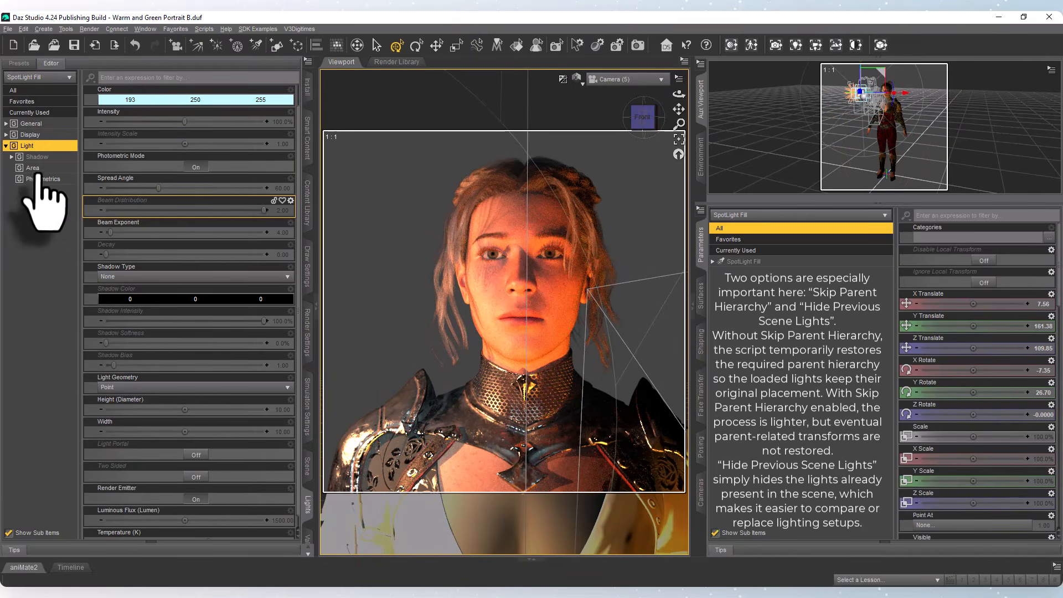
pyautogui.click(139, 101)
pyautogui.click(617, 228)
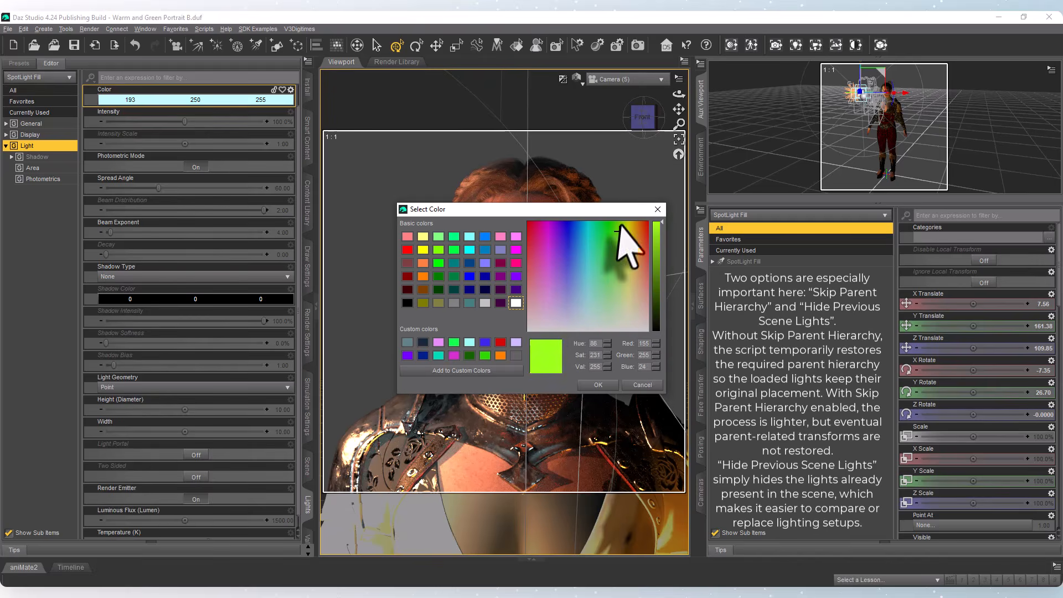
pyautogui.click(598, 385)
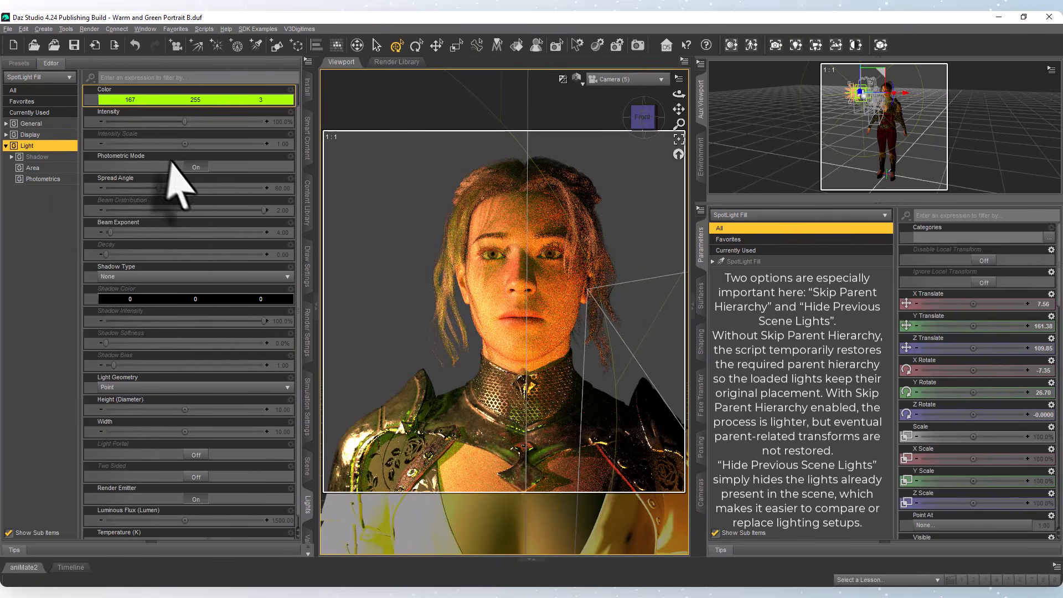
# Give SpotLight Fill a Beam Exponent of 87.49 and a Disc light geometry with Two Sided on.
pyautogui.moveTo(110, 233); pyautogui.dragTo(243, 233)
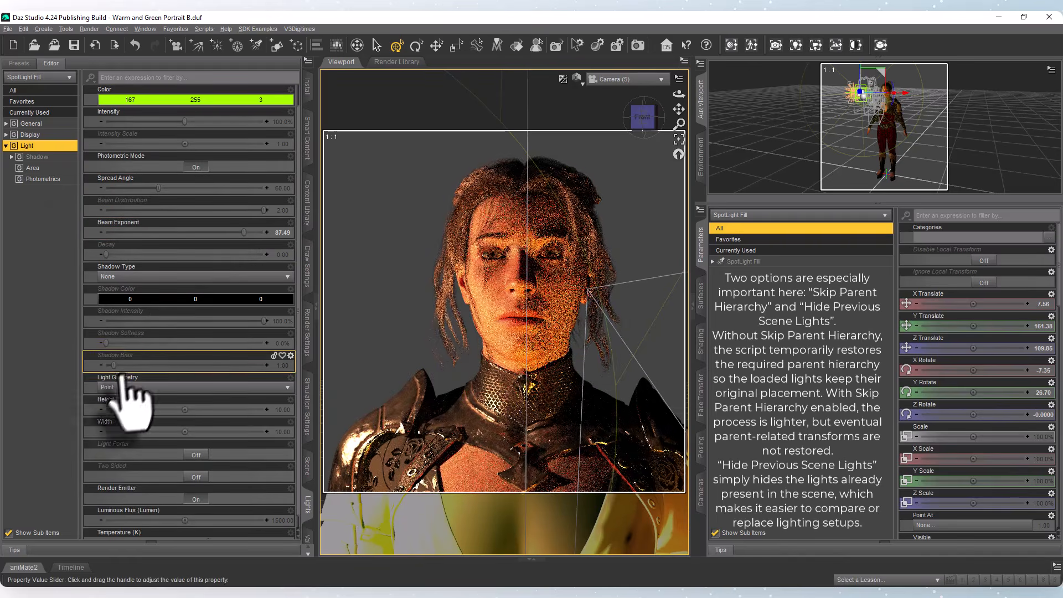
pyautogui.click(136, 388)
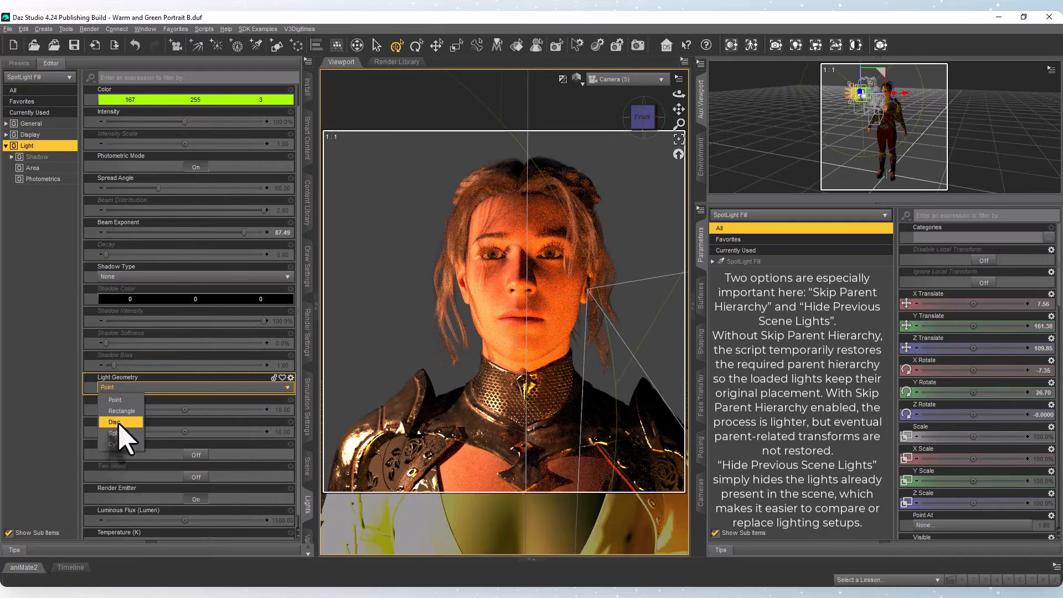
pyautogui.click(116, 423)
pyautogui.scroll(-1, 159, 501)
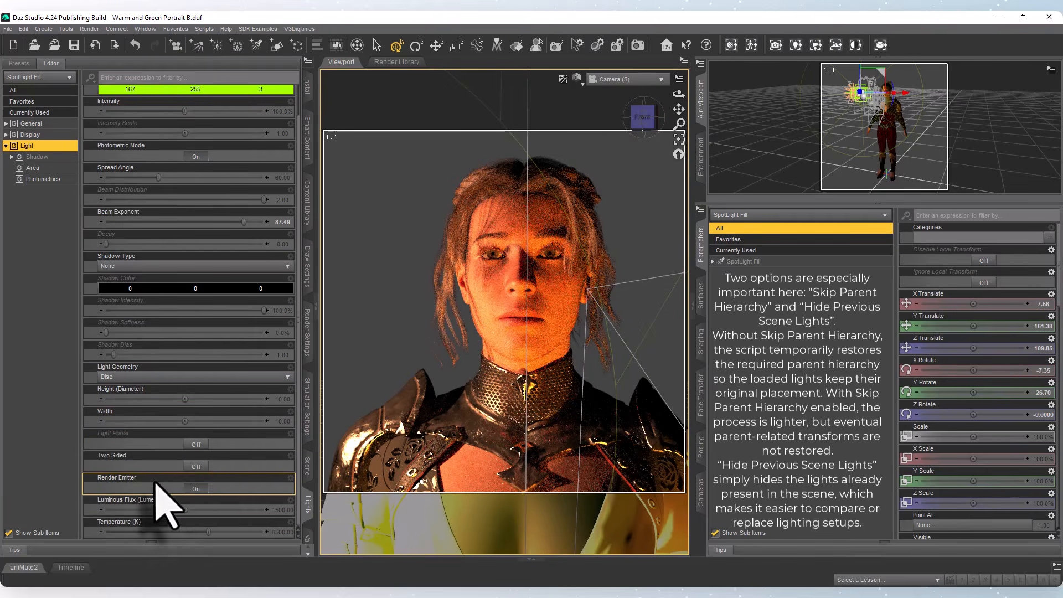
pyautogui.click(195, 466)
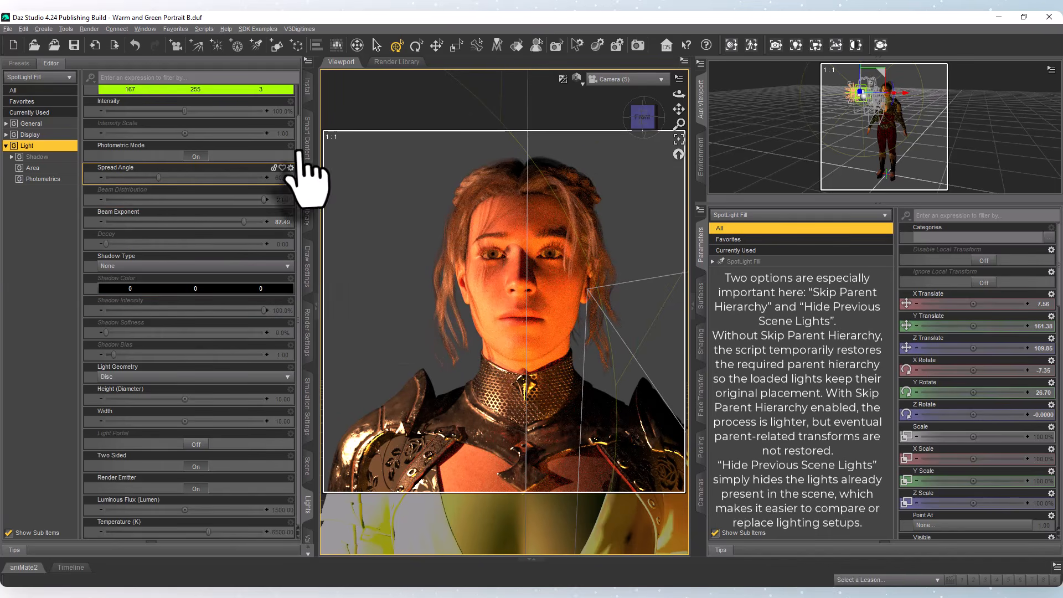
# In the Perspective View, move SpotLight Fill sideways away from the figure to about X -27 and Z 127.
pyautogui.click(307, 467)
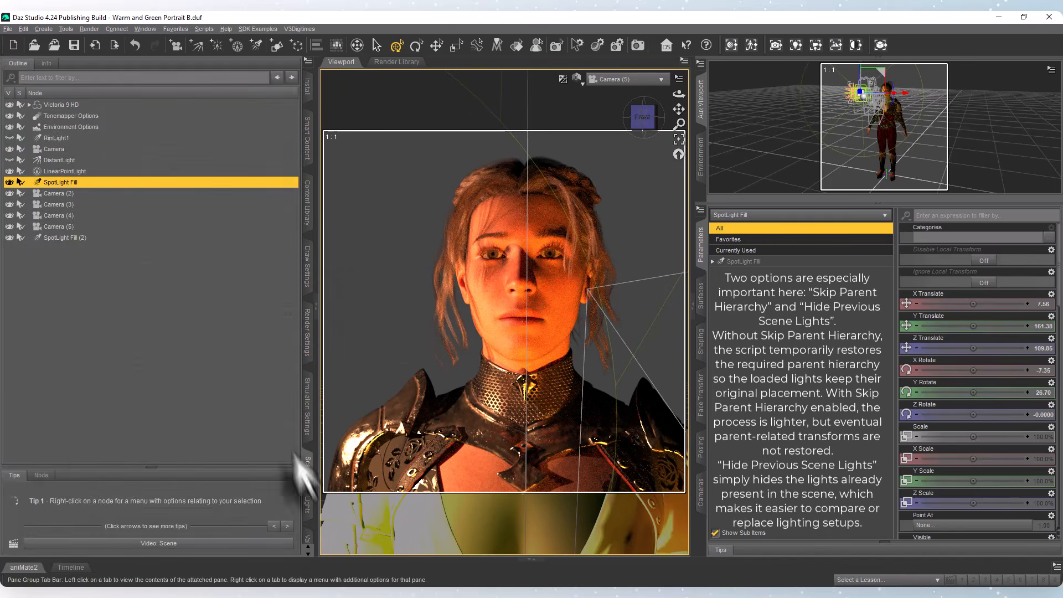
pyautogui.click(72, 238)
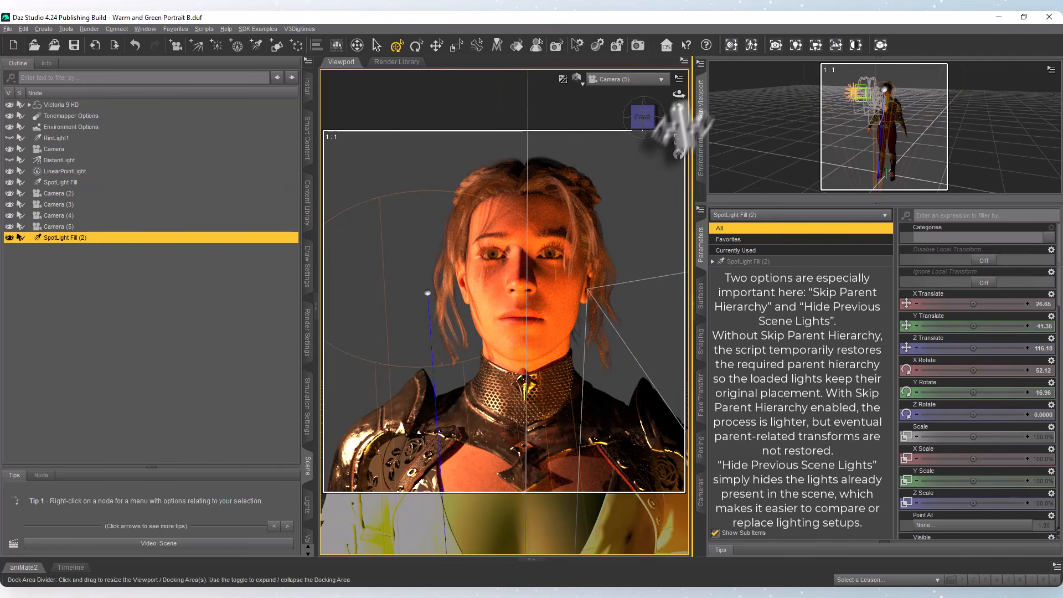
pyautogui.click(624, 83)
pyautogui.click(620, 101)
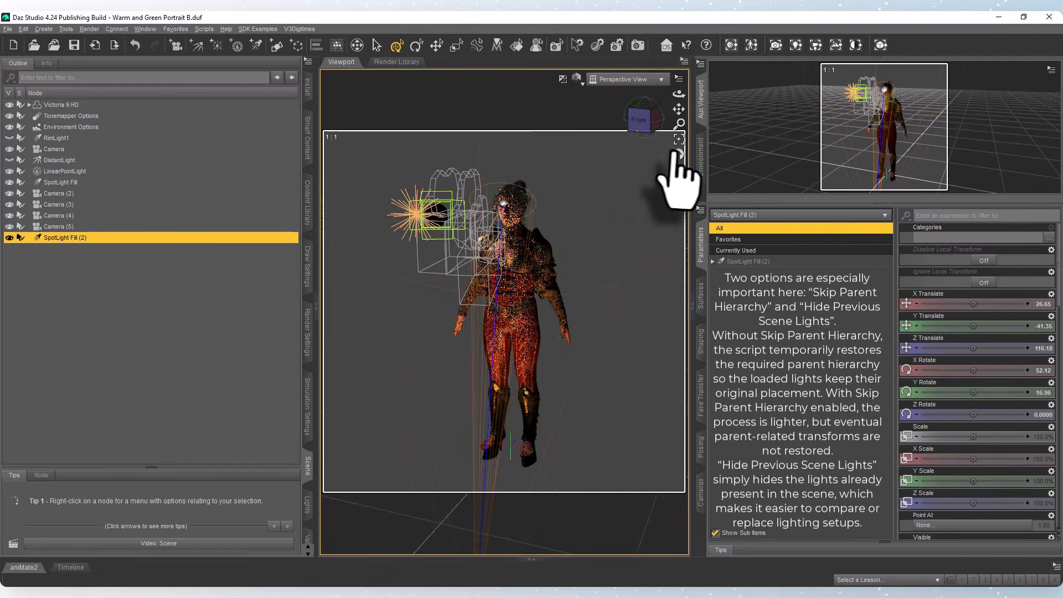
pyautogui.click(437, 218)
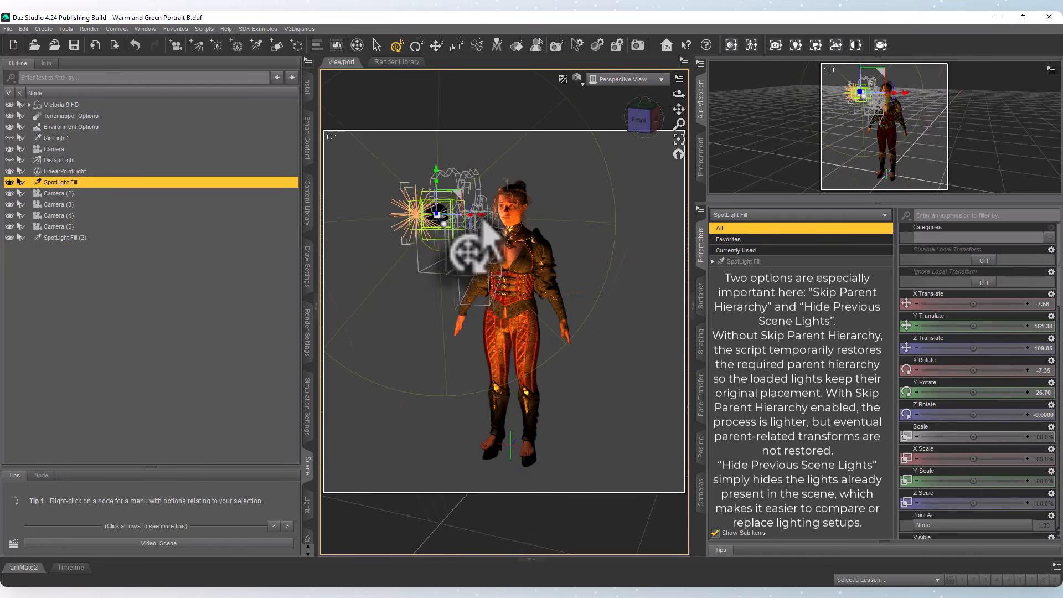
pyautogui.moveTo(483, 215); pyautogui.dragTo(395, 219)
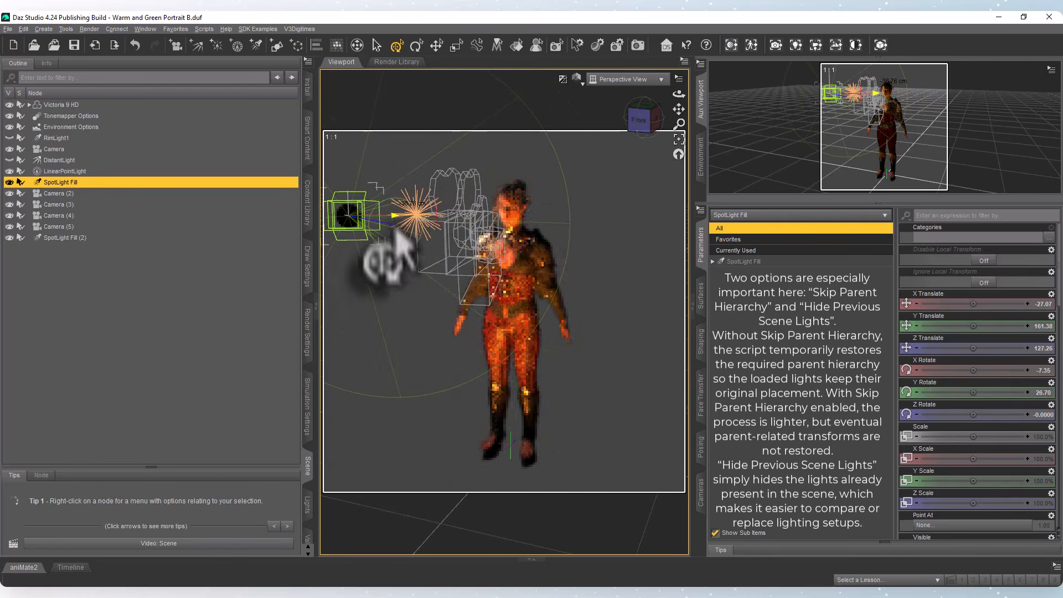
pyautogui.click(613, 449)
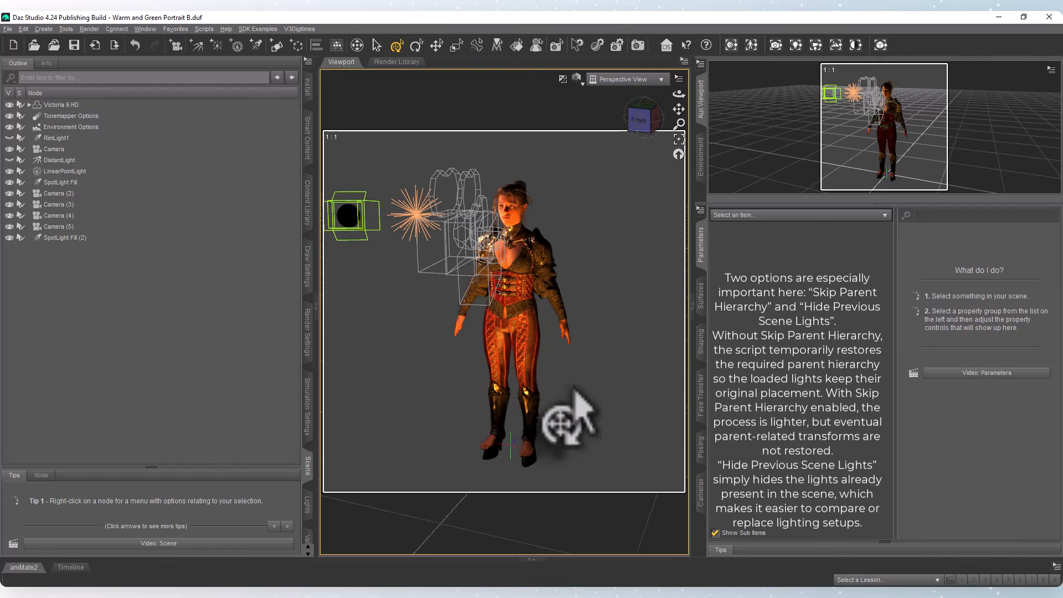
# Clear the selection of the figure's head and switch the viewport back to Camera (5).
pyautogui.click(518, 210)
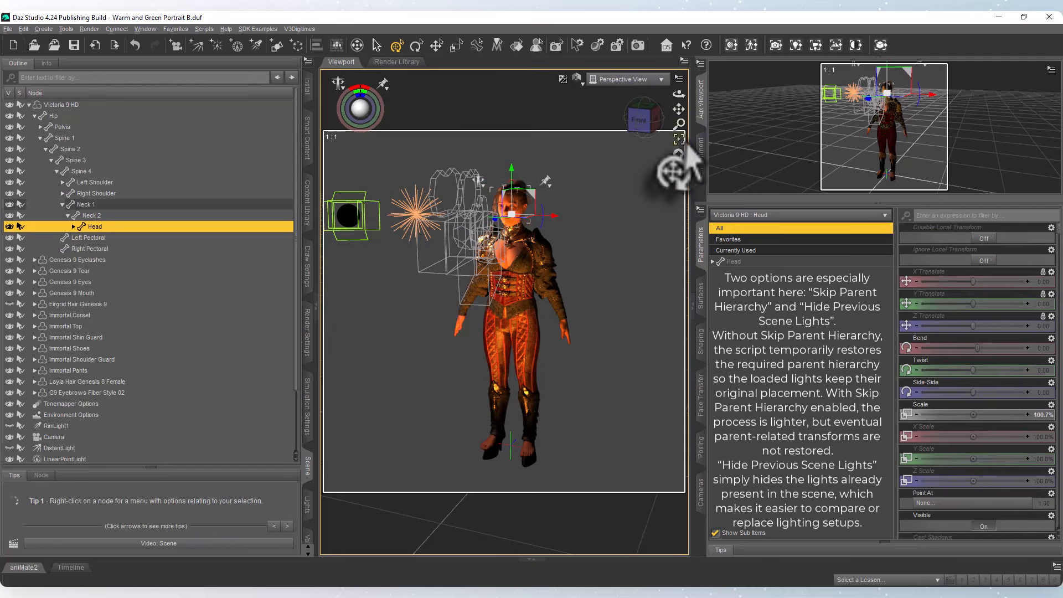
pyautogui.click(687, 148)
pyautogui.click(661, 79)
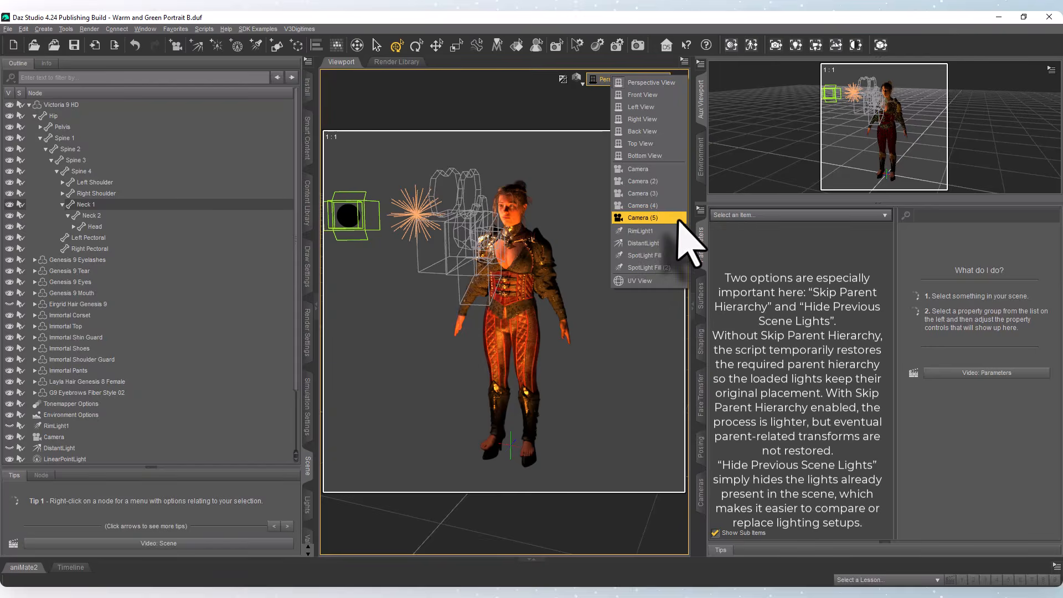
pyautogui.click(679, 218)
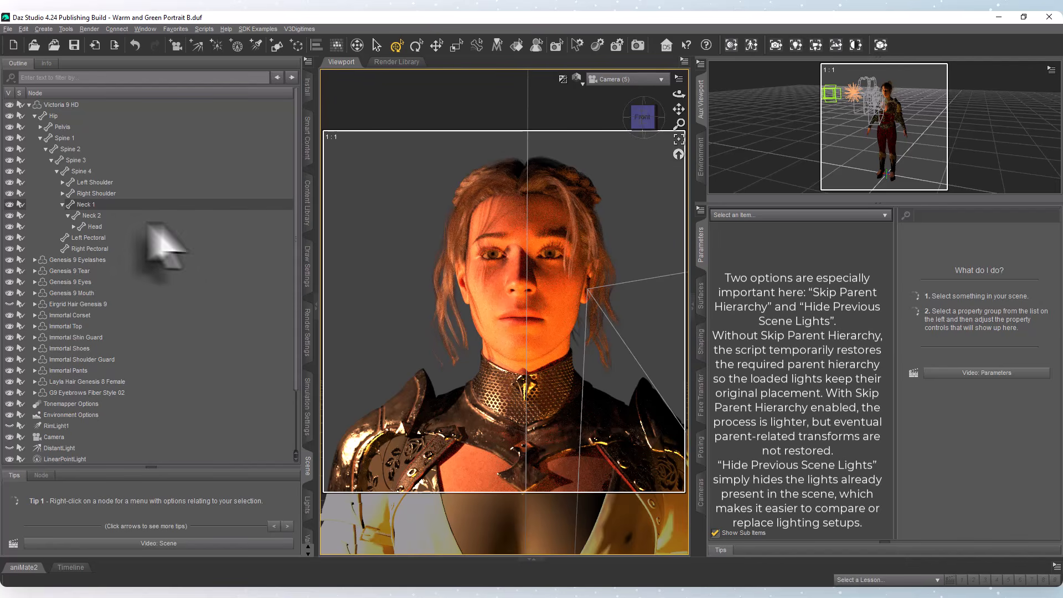
# Select the Warm and Green Portrait B scene file in the Content Library and launch the Scene Lights Extract and Append script.
pyautogui.click(511, 277)
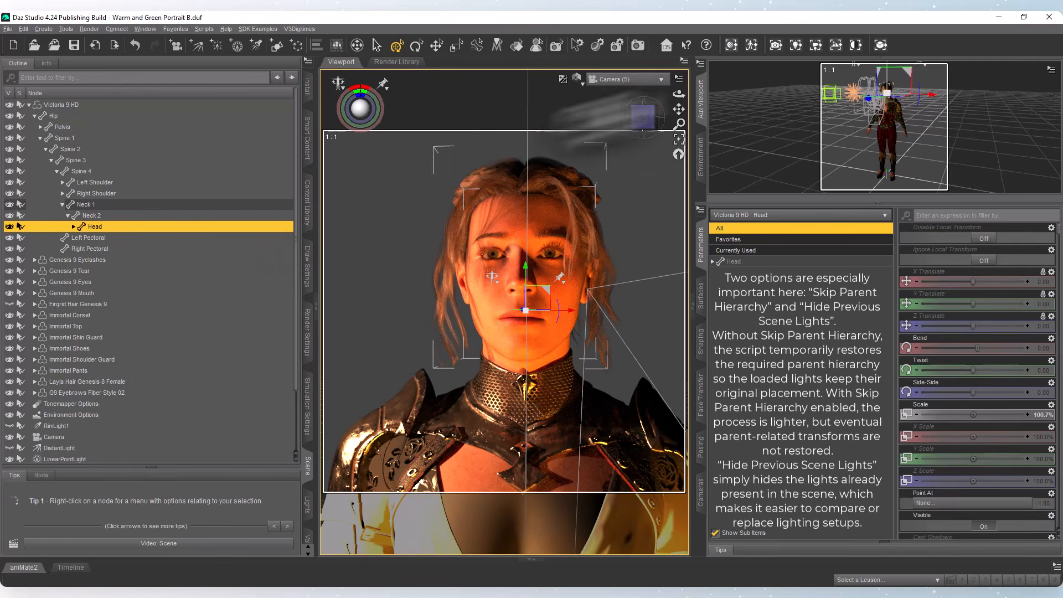
pyautogui.click(308, 204)
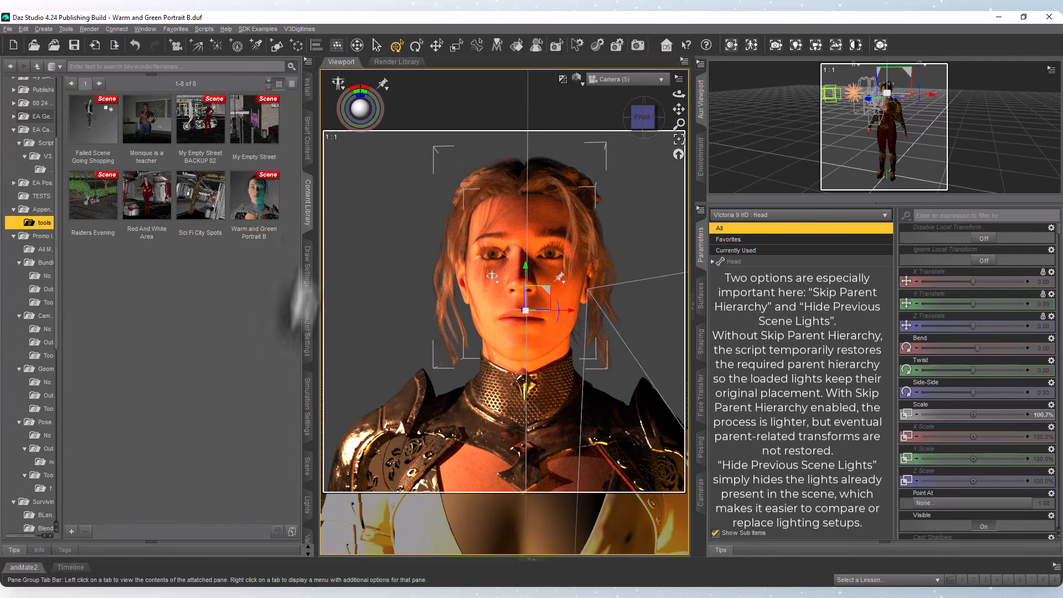
pyautogui.click(256, 210)
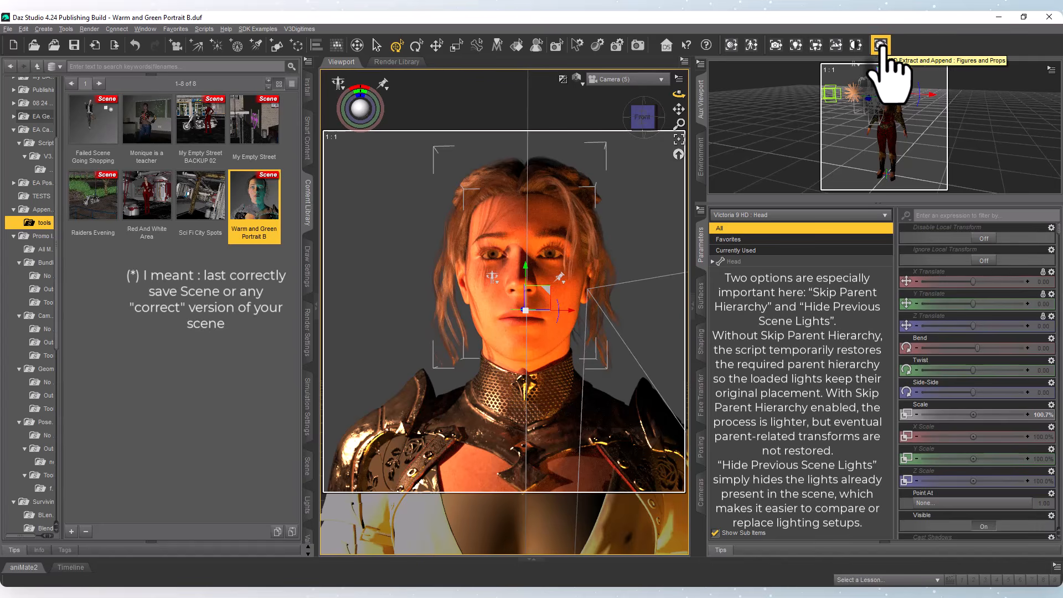
pyautogui.click(795, 45)
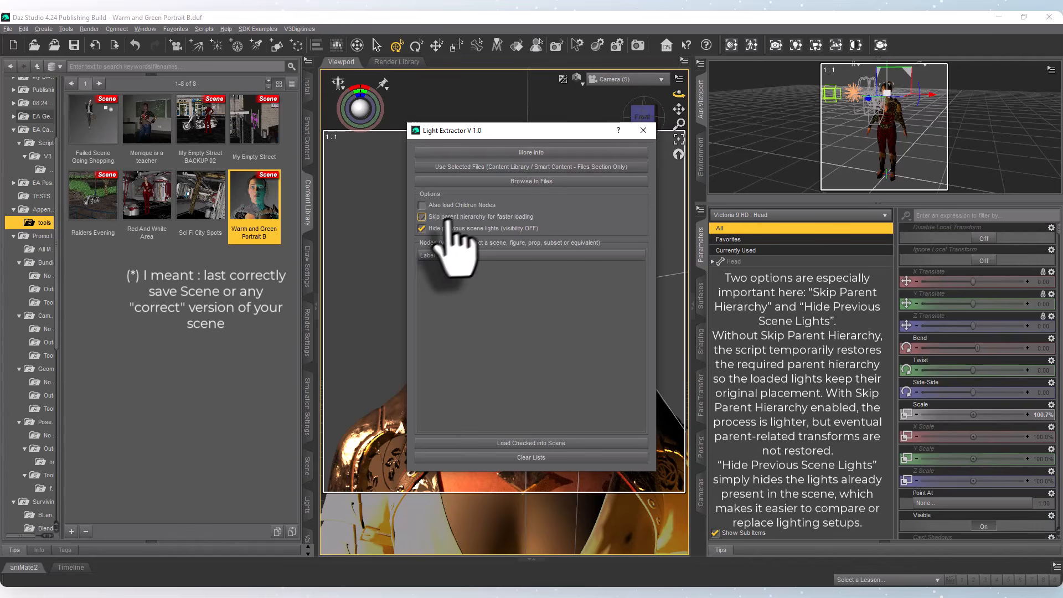
# Keep Skip parent hierarchy for faster loading enabled and have the Light Extractor list the lights in the selected scene file.
pyautogui.moveTo(505, 135); pyautogui.dragTo(625, 134)
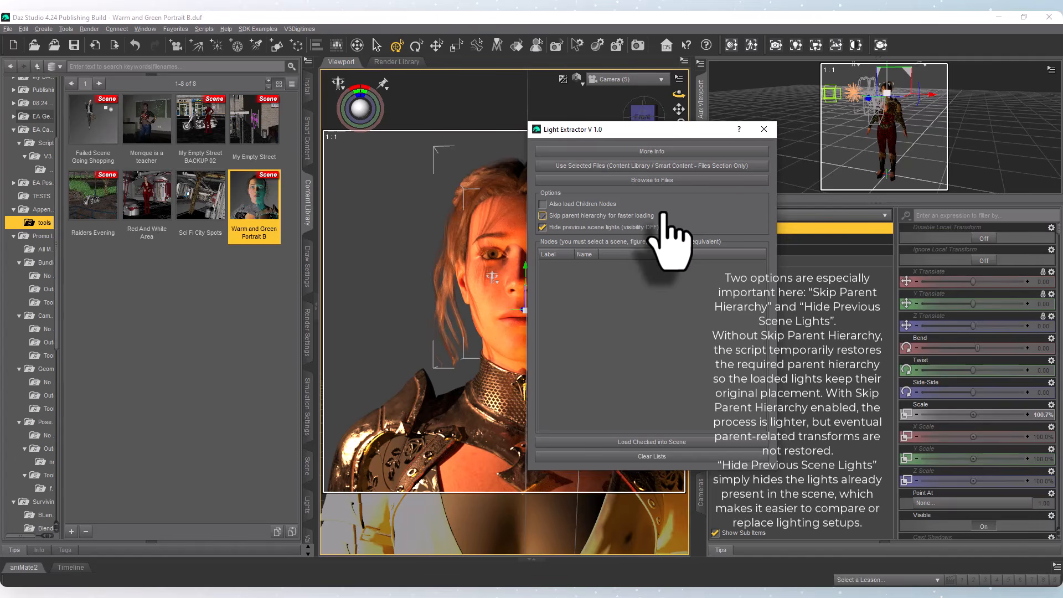
pyautogui.click(663, 216)
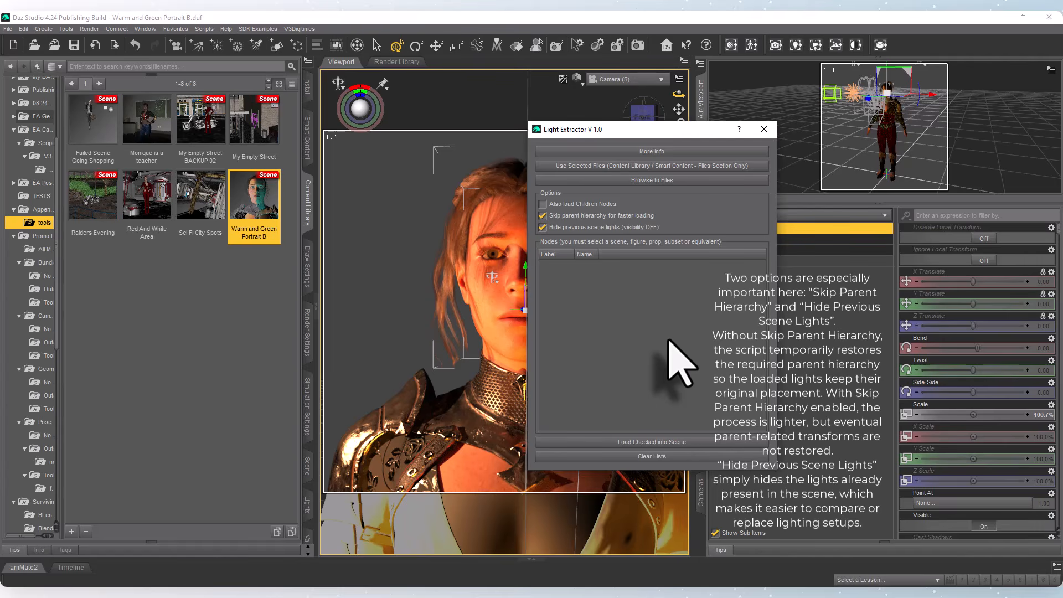
pyautogui.click(640, 216)
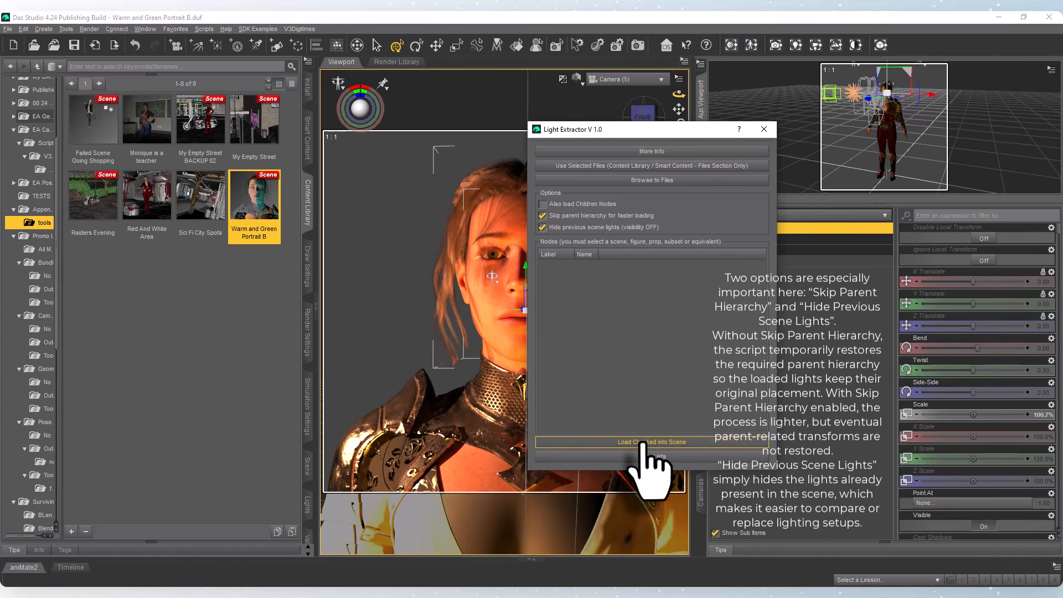
pyautogui.click(645, 166)
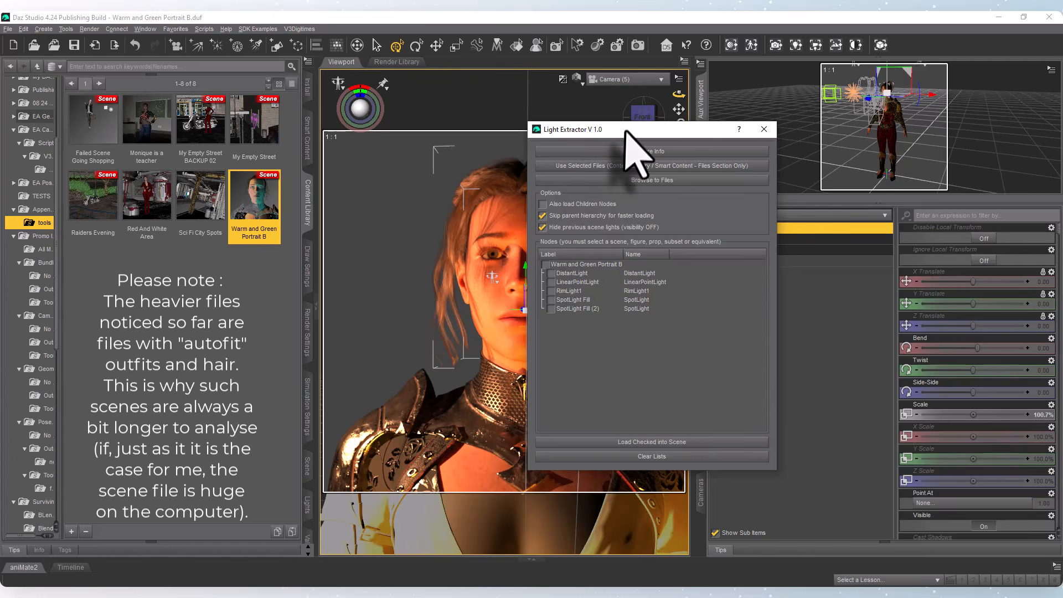
pyautogui.moveTo(625, 130); pyautogui.dragTo(588, 128)
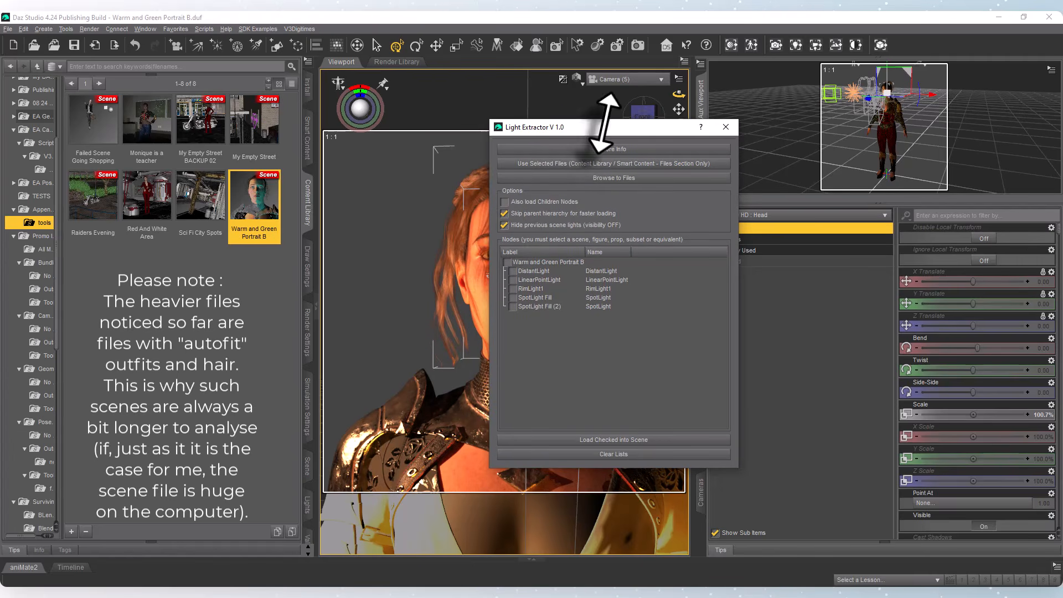
pyautogui.moveTo(618, 127); pyautogui.dragTo(726, 98)
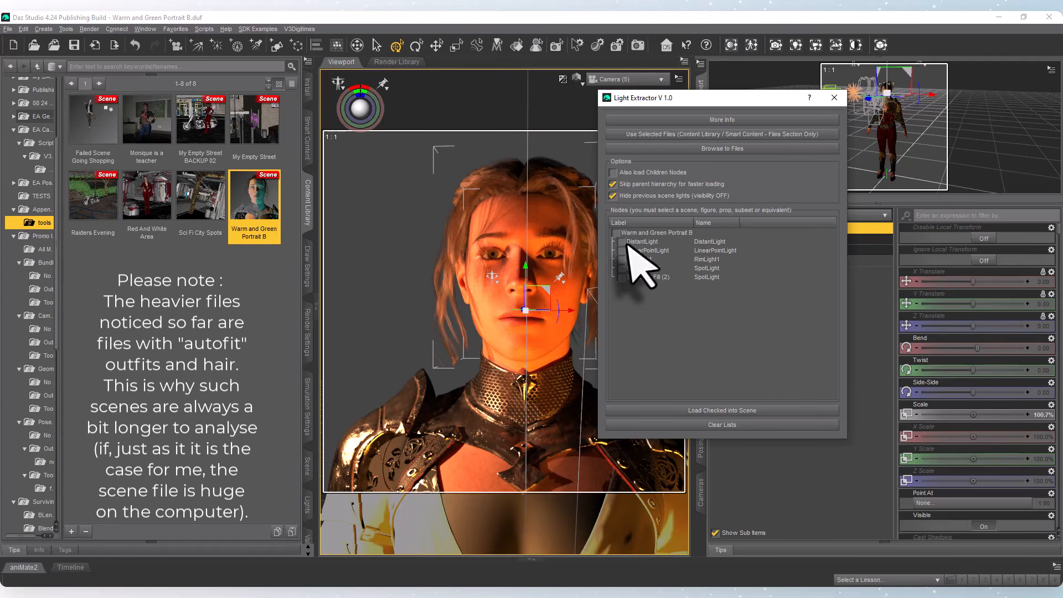
# Load all lights of Warm and Green Portrait B into the scene and close the Light Extractor.
pyautogui.click(615, 232)
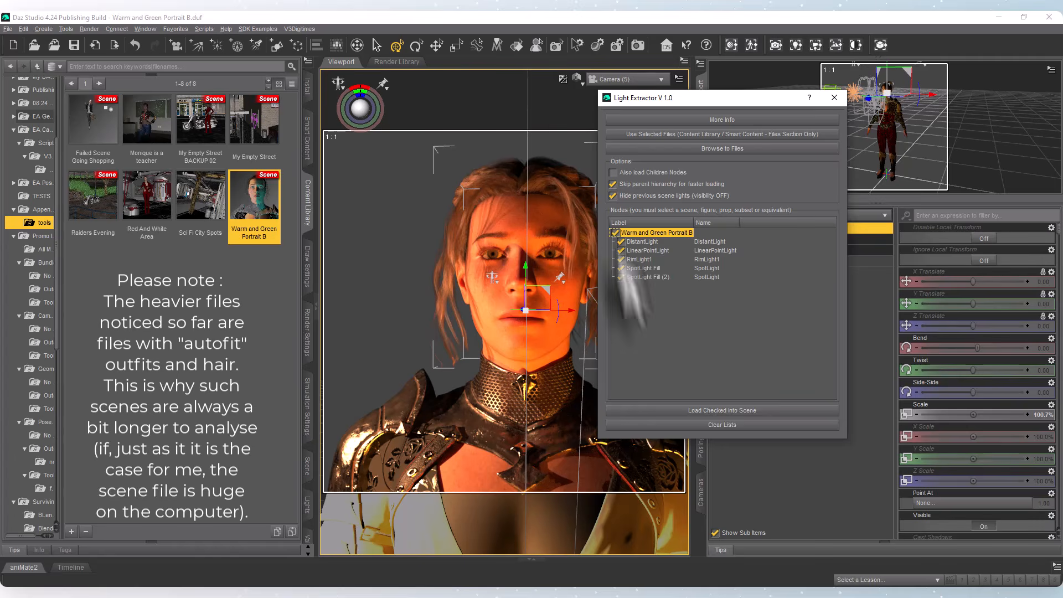
pyautogui.click(743, 410)
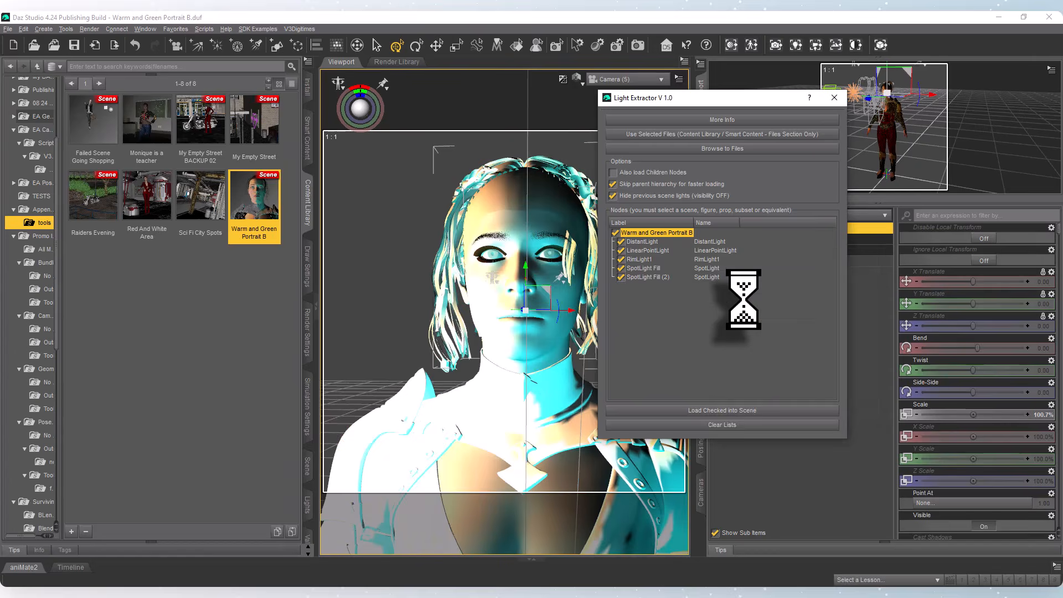
pyautogui.click(834, 98)
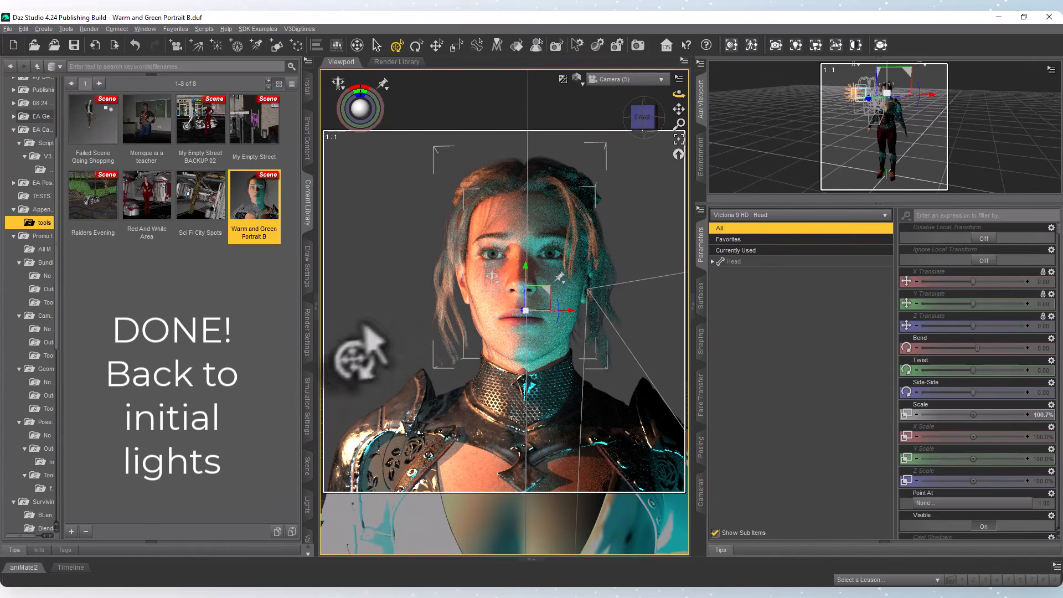
pyautogui.click(388, 324)
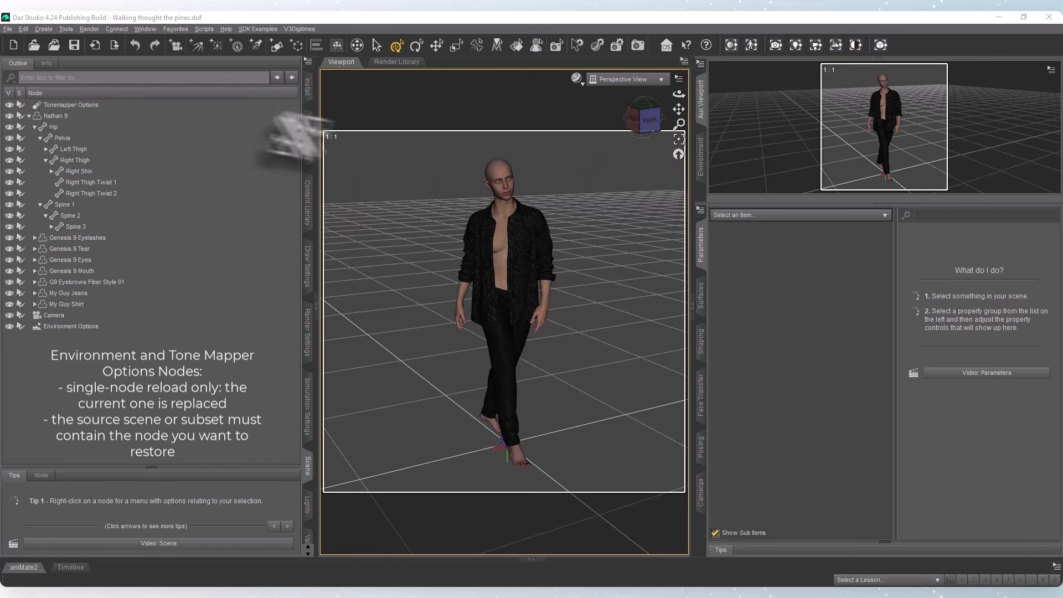
# Point out the Tonemapper Options and Environment Options nodes, leaving Environment Options selected, and set the Perspective View to NVIDIA Iray.
pyautogui.click(66, 105)
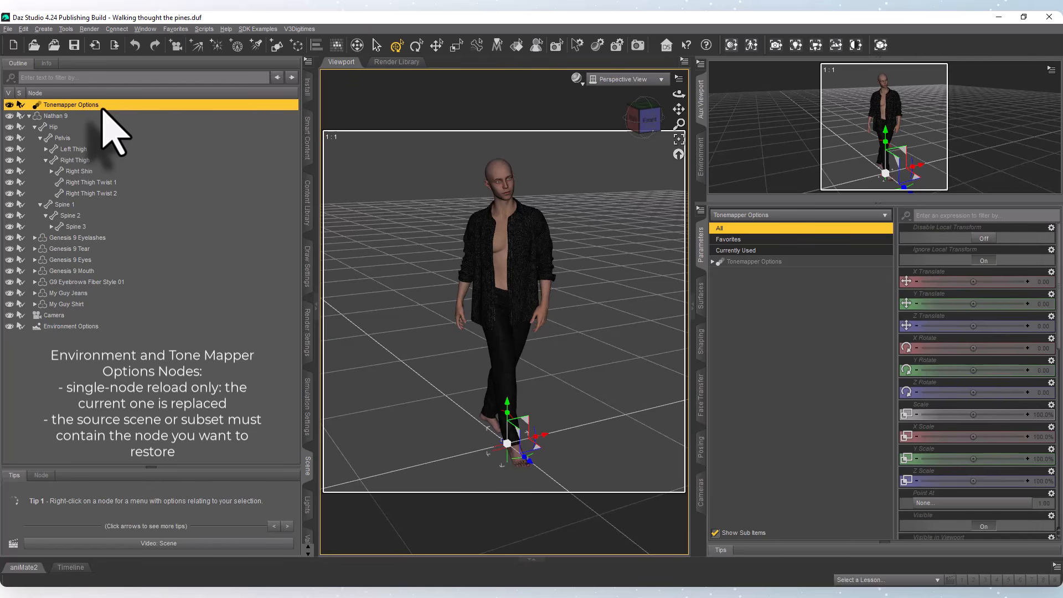
pyautogui.click(86, 326)
pyautogui.click(102, 105)
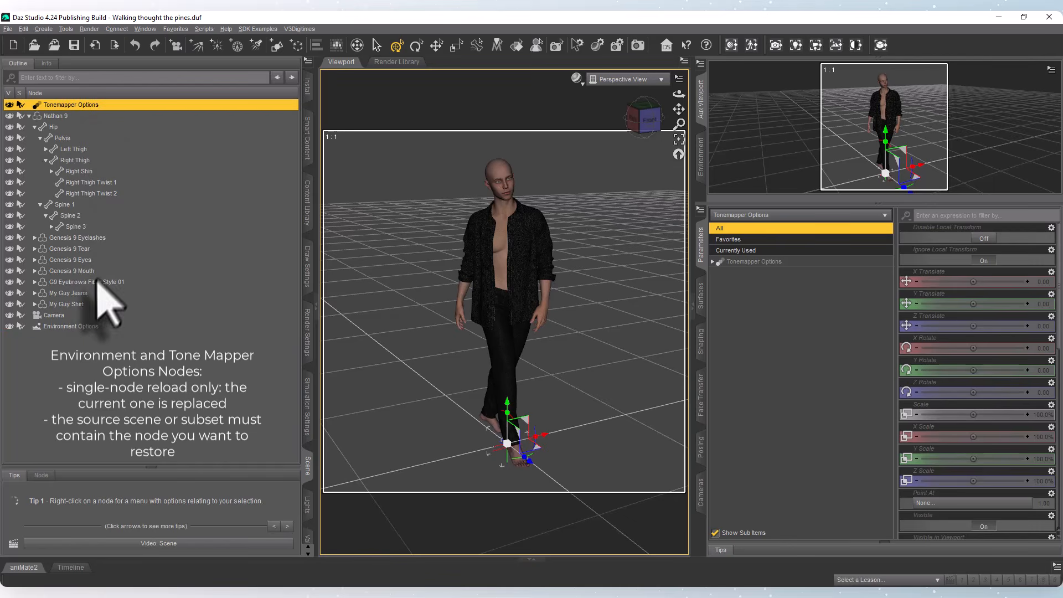
pyautogui.click(84, 326)
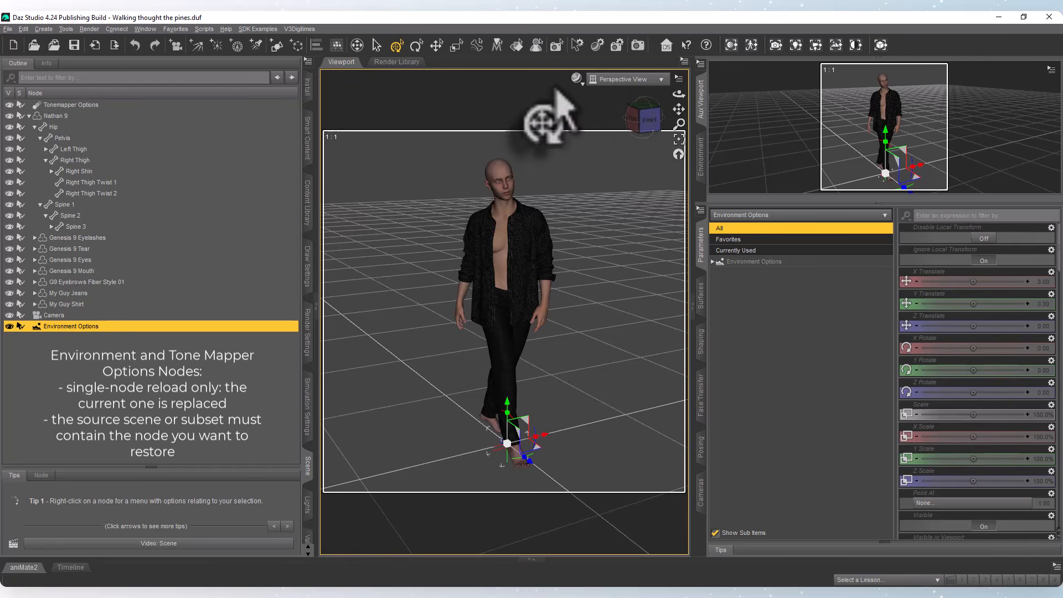
pyautogui.click(576, 79)
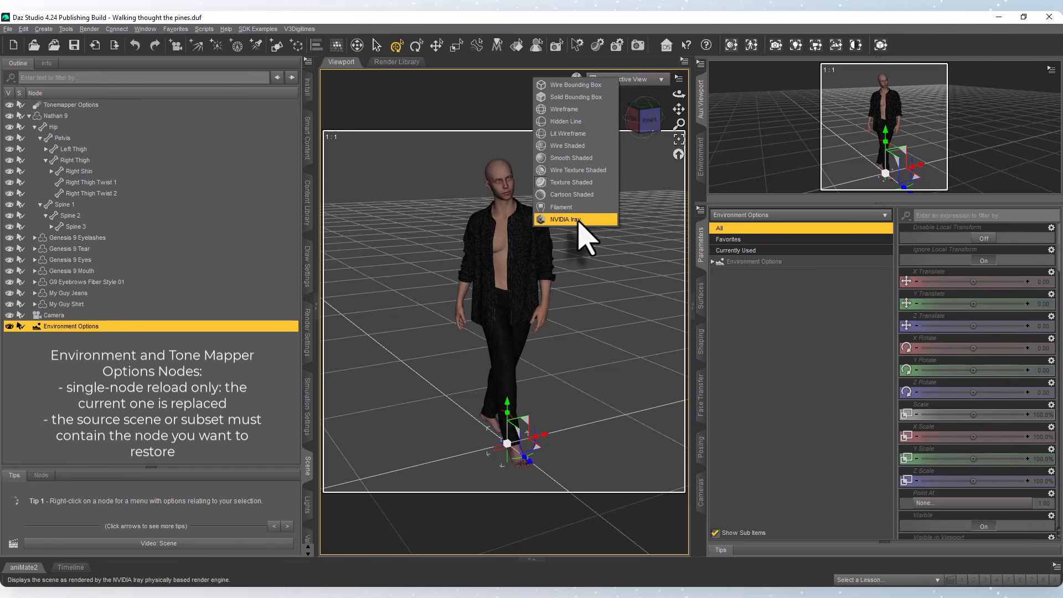
pyautogui.click(579, 219)
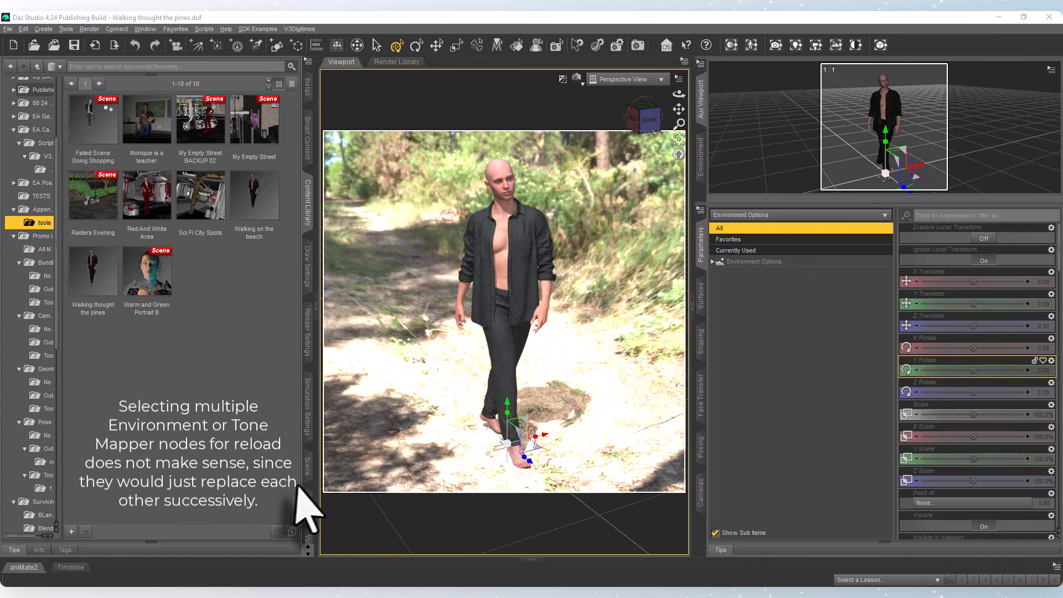
# Select the files My Empty Street BACKUP 02, My Empty Street, Warm and Green Portrait B and Walking on the beach in the Content Library.
pyautogui.click(307, 467)
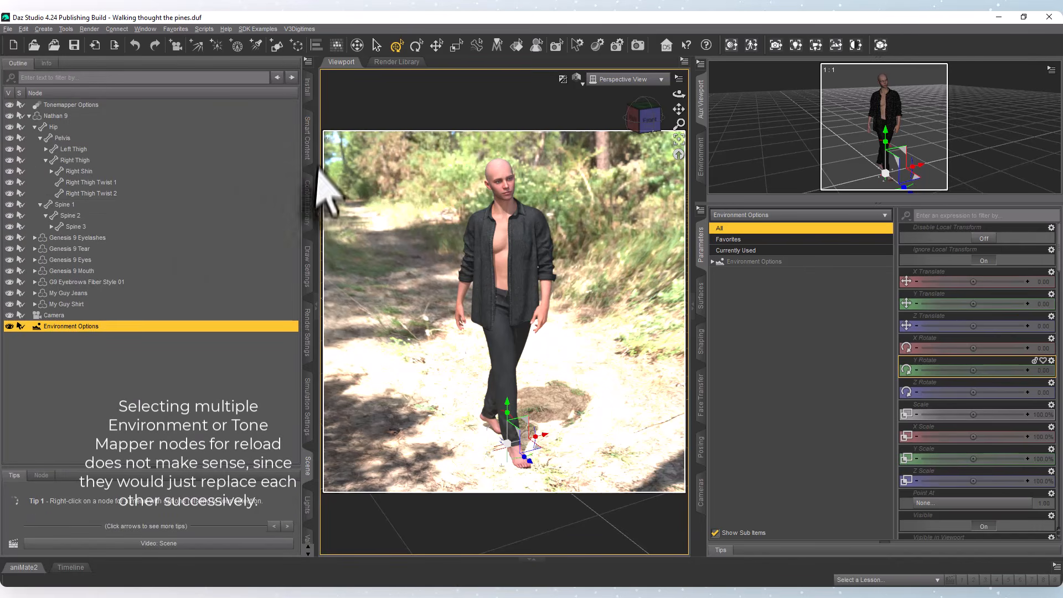
pyautogui.click(308, 205)
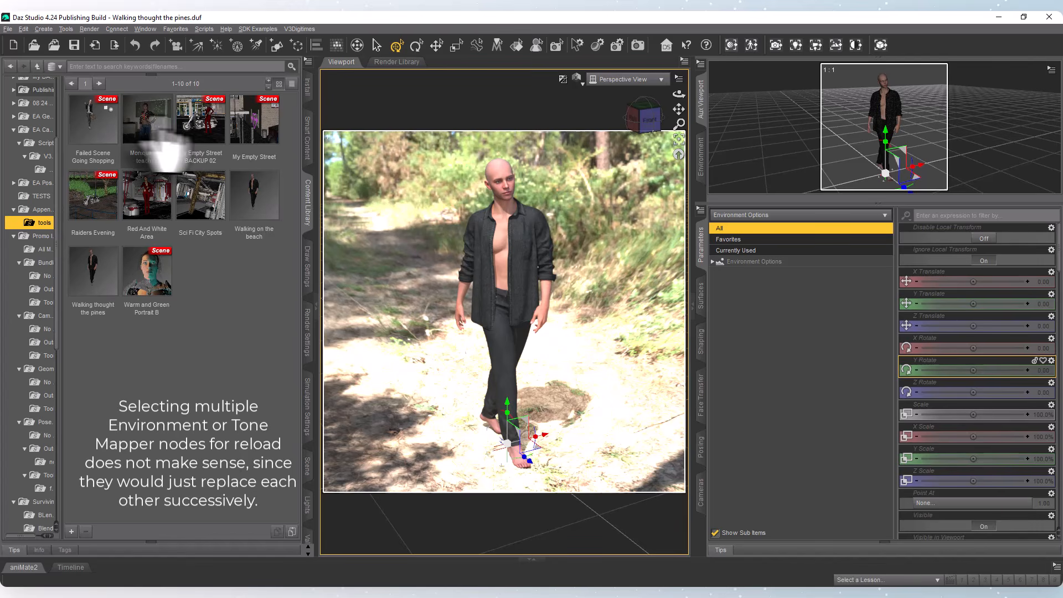
pyautogui.click(199, 130)
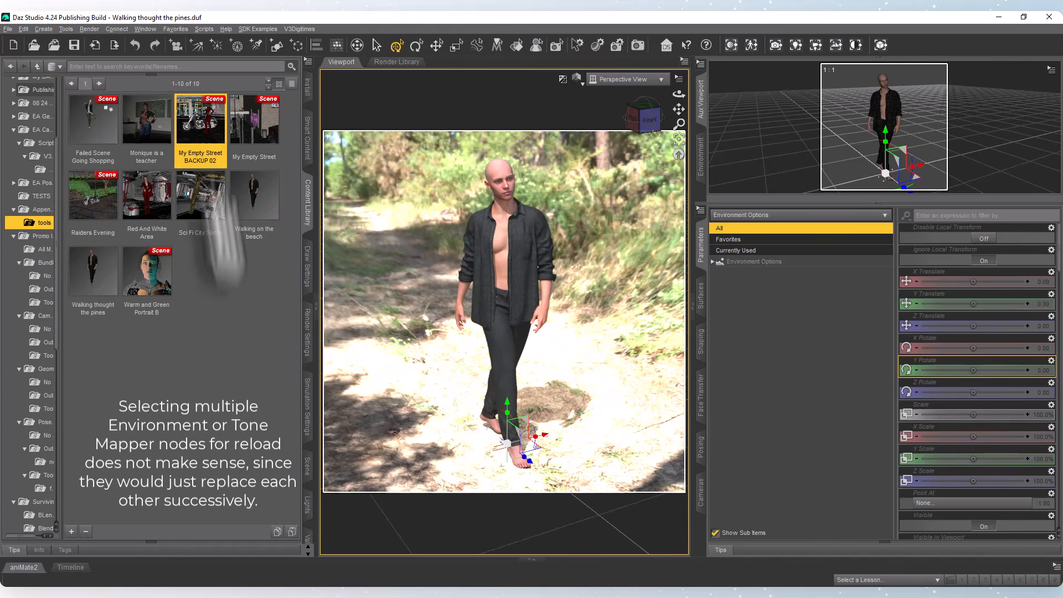
pyautogui.keyDown('ctrl'); pyautogui.click(256, 145); pyautogui.keyUp('ctrl')
pyautogui.keyDown('ctrl'); pyautogui.click(164, 272); pyautogui.keyUp('ctrl')
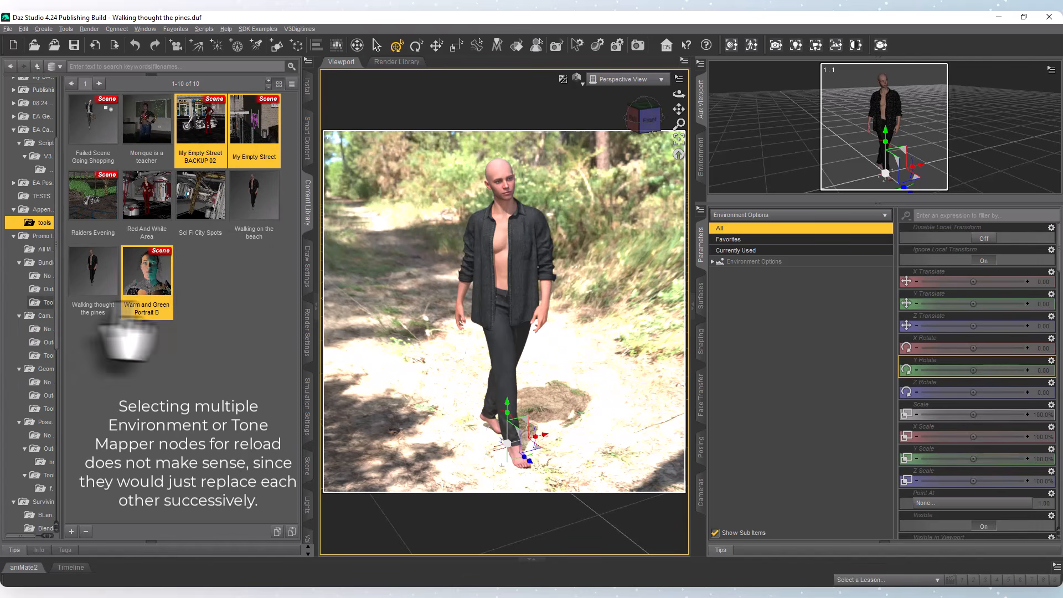
pyautogui.keyDown('ctrl'); pyautogui.click(256, 213); pyautogui.keyUp('ctrl')
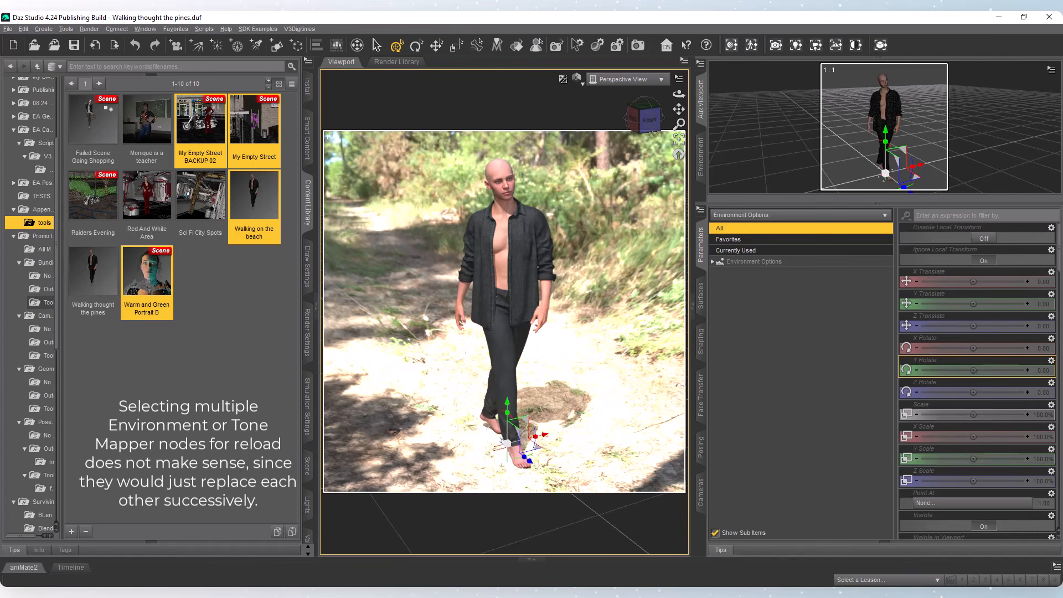
# Run the Environment Extractor on the selected files and load the Environment Options of Warm and Green Portrait B.
pyautogui.click(835, 45)
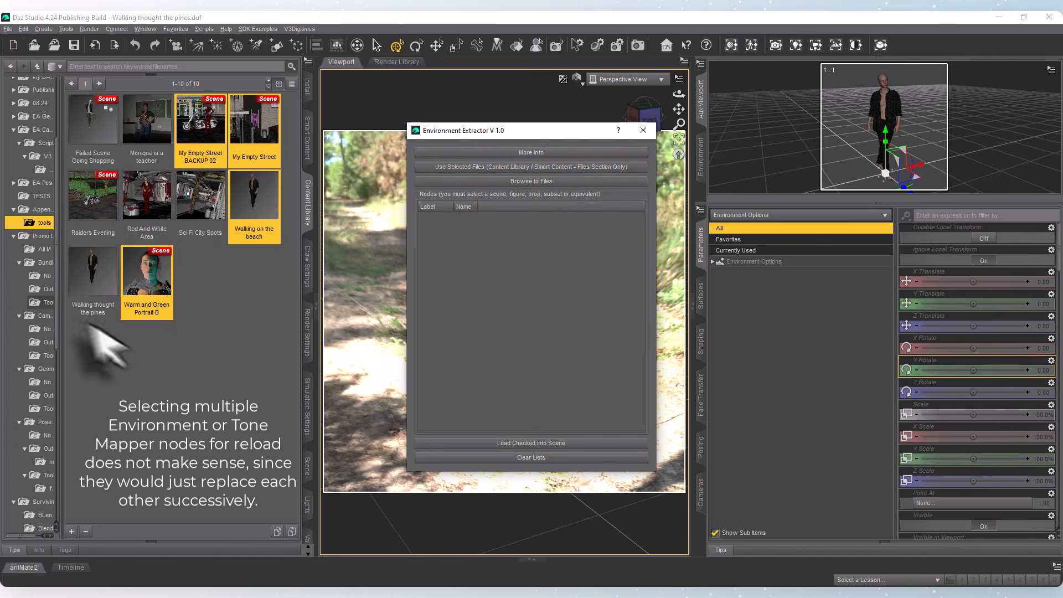
pyautogui.click(545, 180)
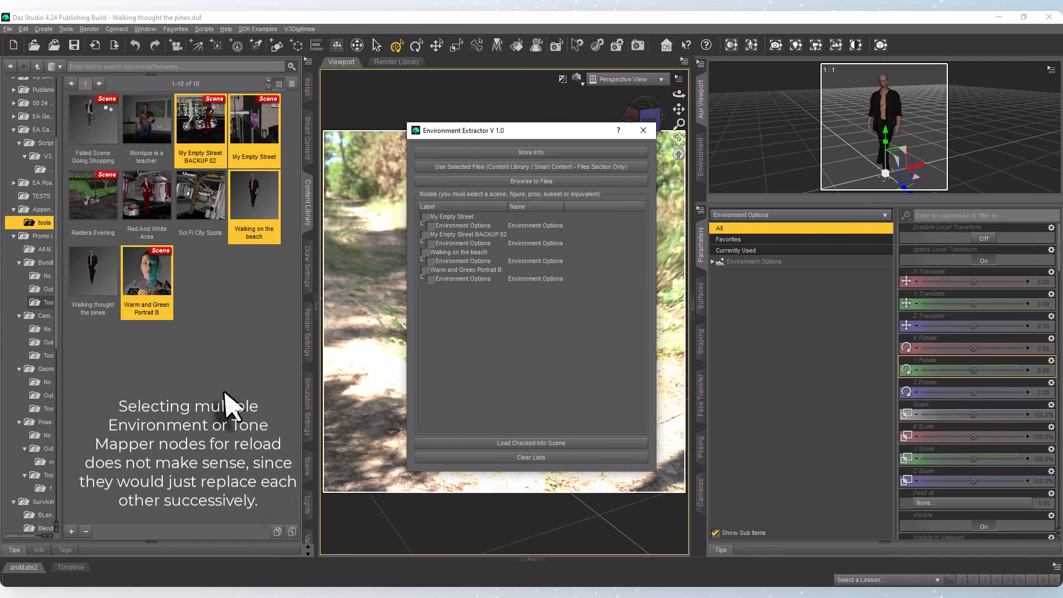
pyautogui.moveTo(554, 131); pyautogui.dragTo(857, 79)
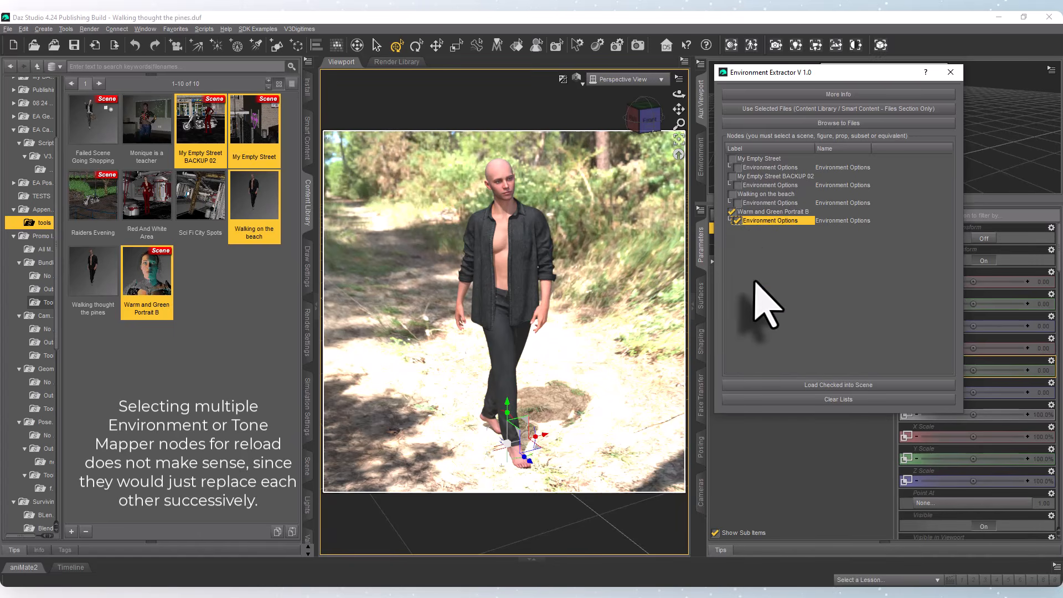
pyautogui.click(821, 386)
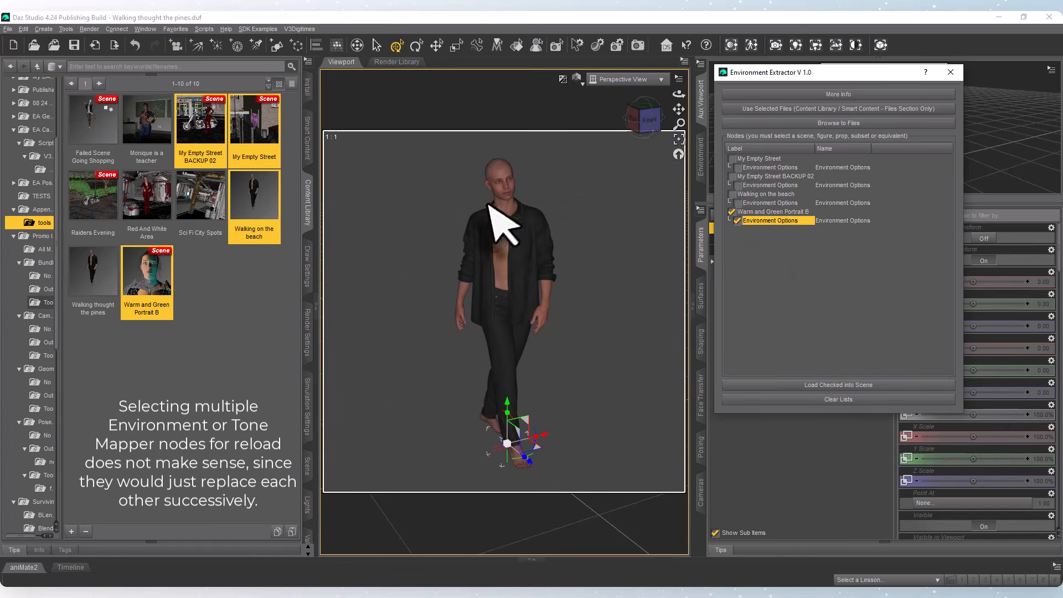
# Load the Environment Options of Walking on the beach, followed by those of My Empty Street BACKUP 02, and close the extractor.
pyautogui.click(737, 203)
pyautogui.click(732, 213)
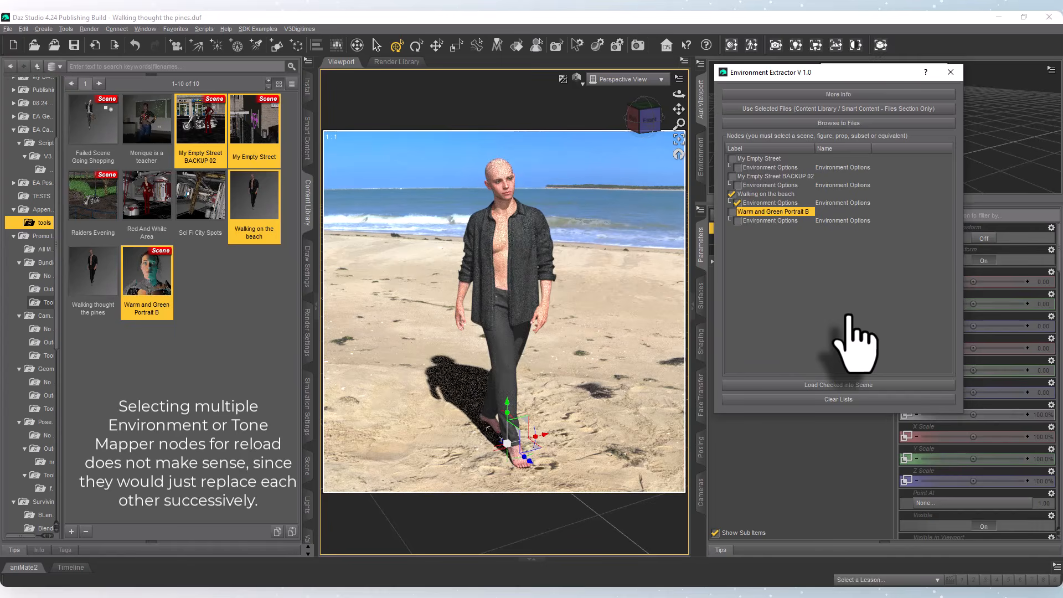
pyautogui.click(736, 185)
pyautogui.click(837, 384)
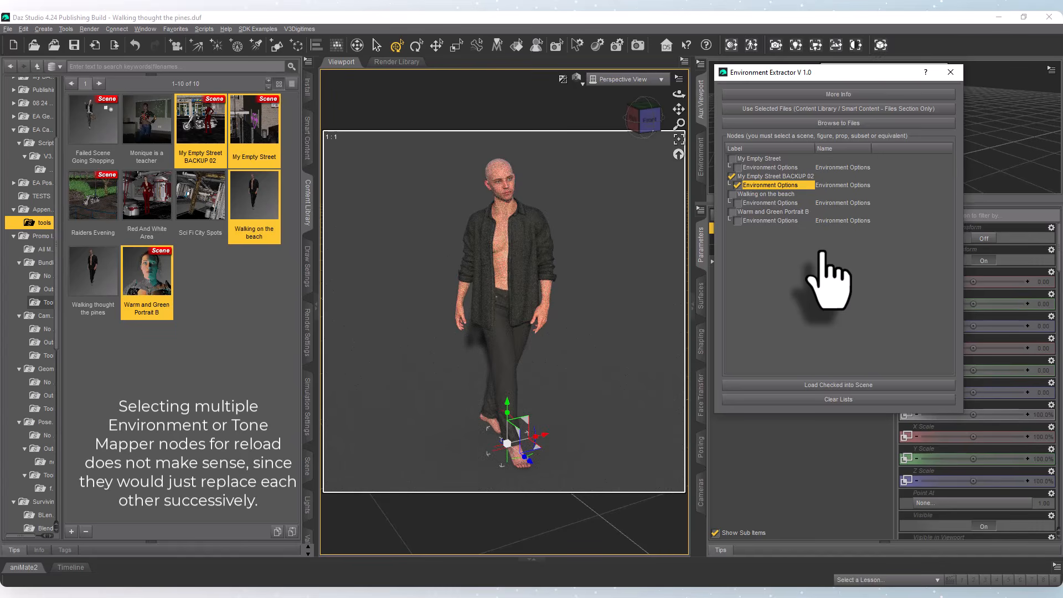
pyautogui.click(731, 176)
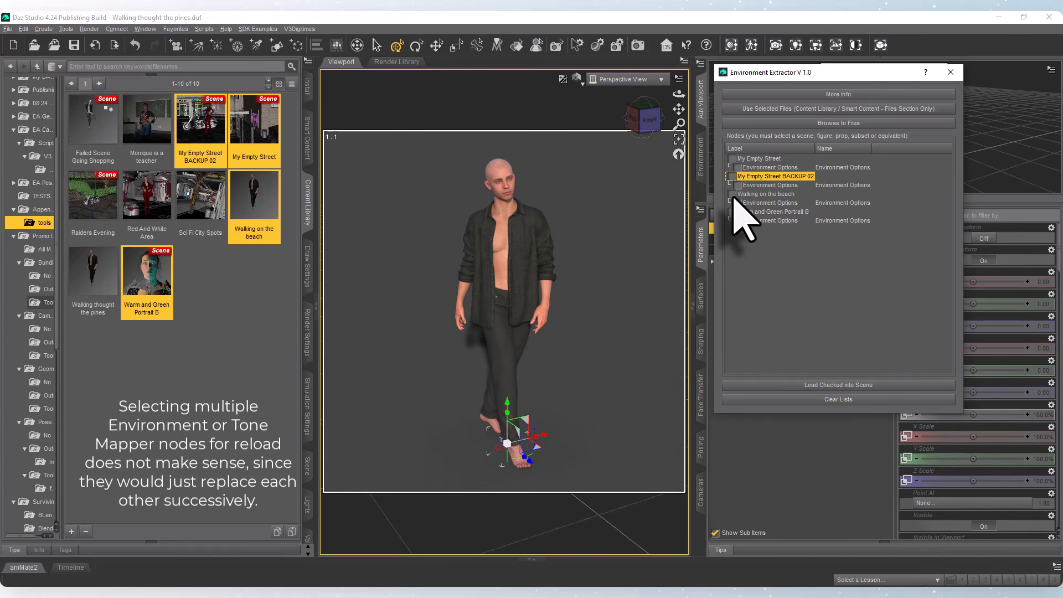
pyautogui.click(950, 72)
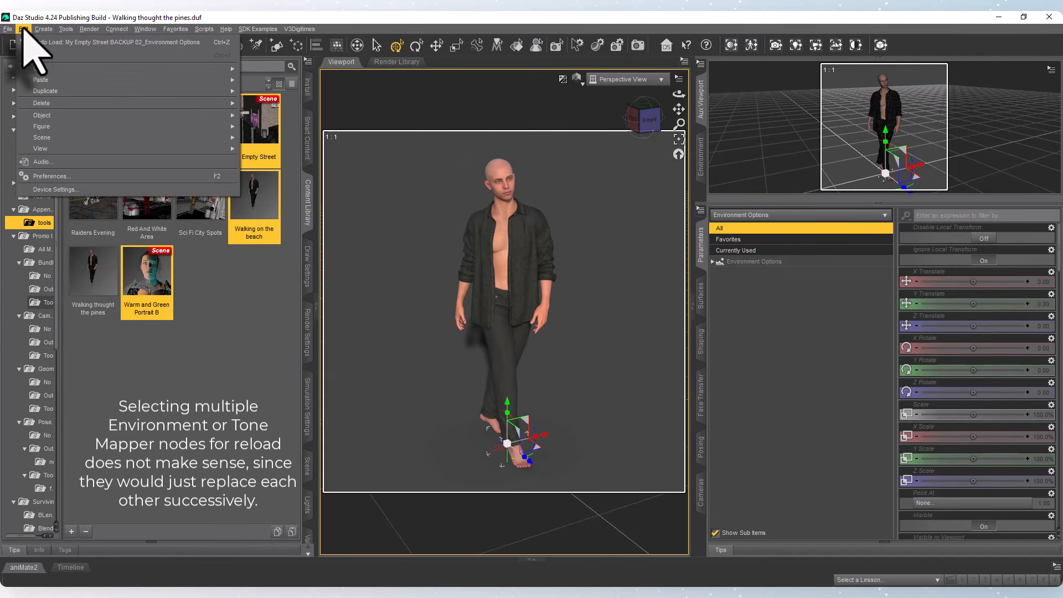
# Undo the loading of the My Empty Street BACKUP 02 and Walking on the beach Environment Options.
pyautogui.click(23, 28)
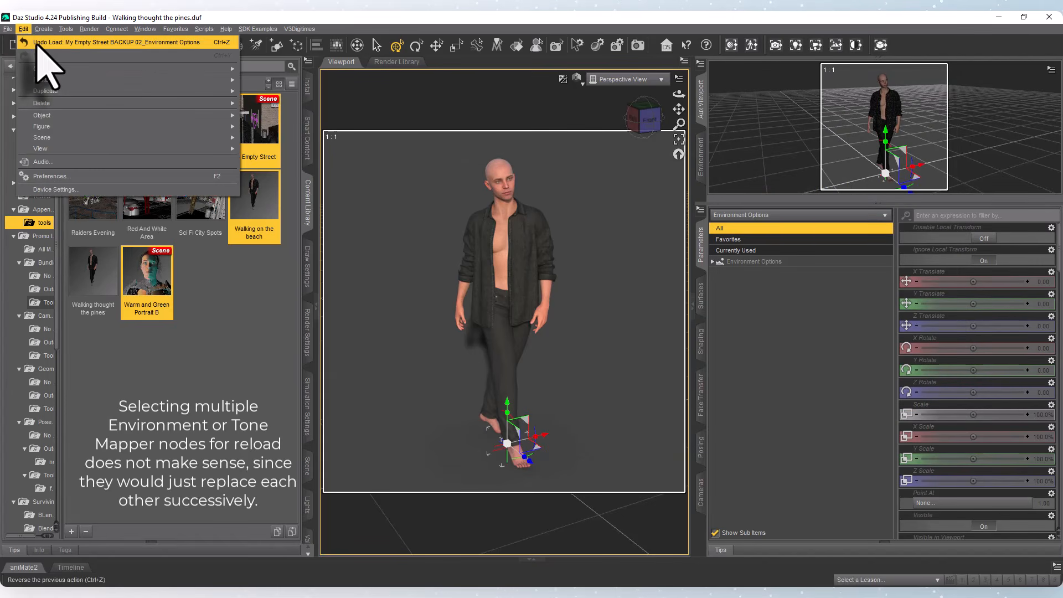
pyautogui.click(41, 43)
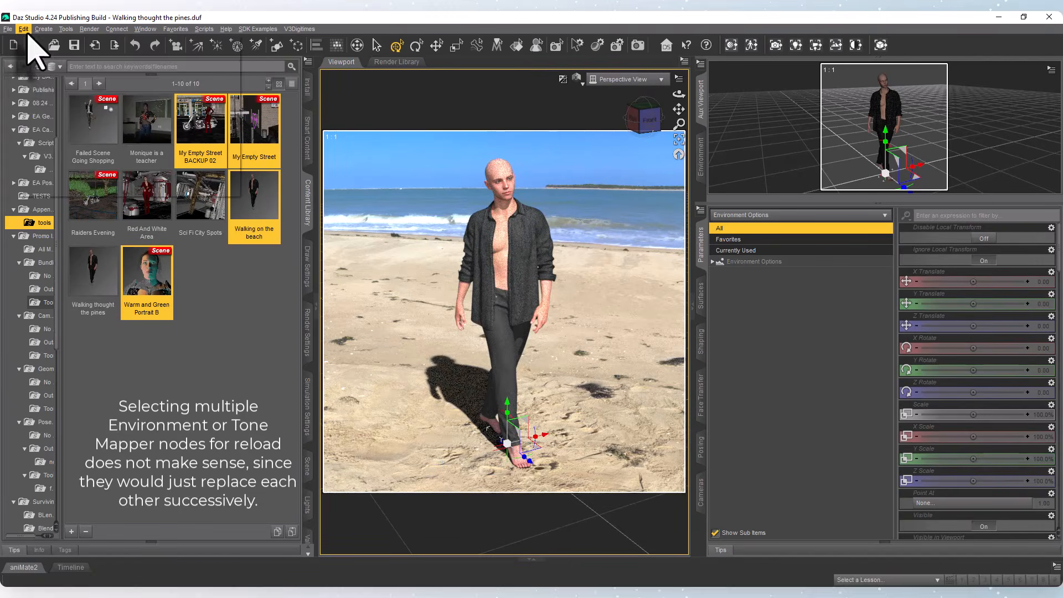
pyautogui.click(23, 29)
pyautogui.click(41, 43)
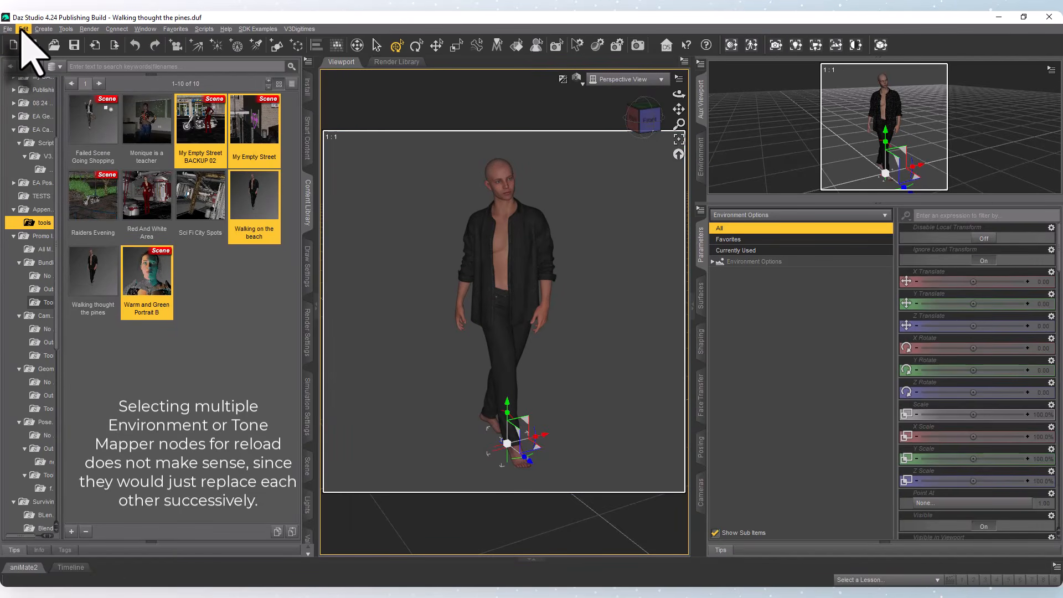
# Load the Environment Options of Walking thought the pines with the Environment Extractor and close the extractor.
pyautogui.click(91, 307)
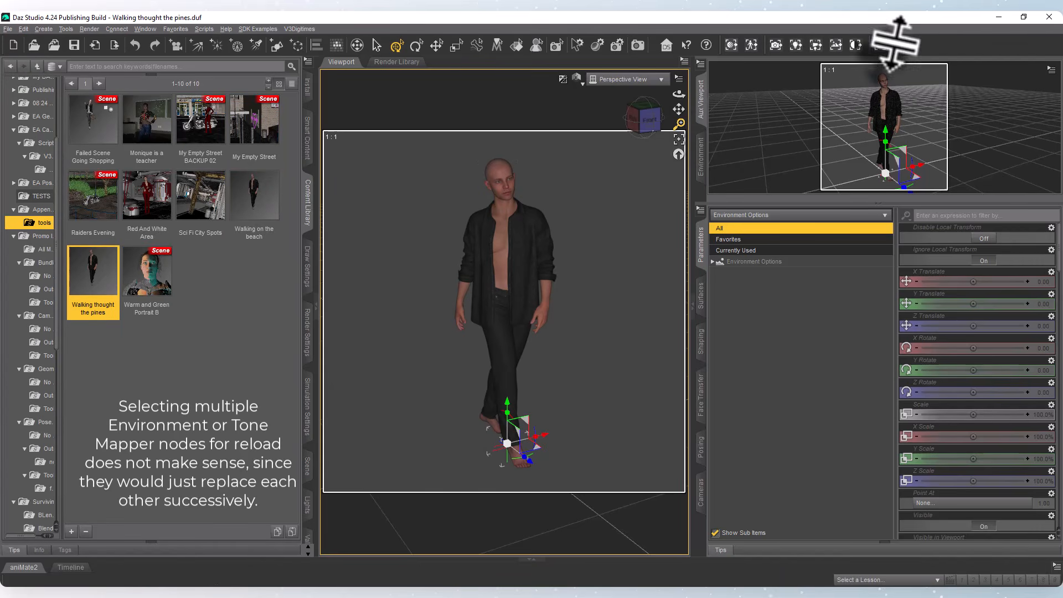
pyautogui.click(835, 44)
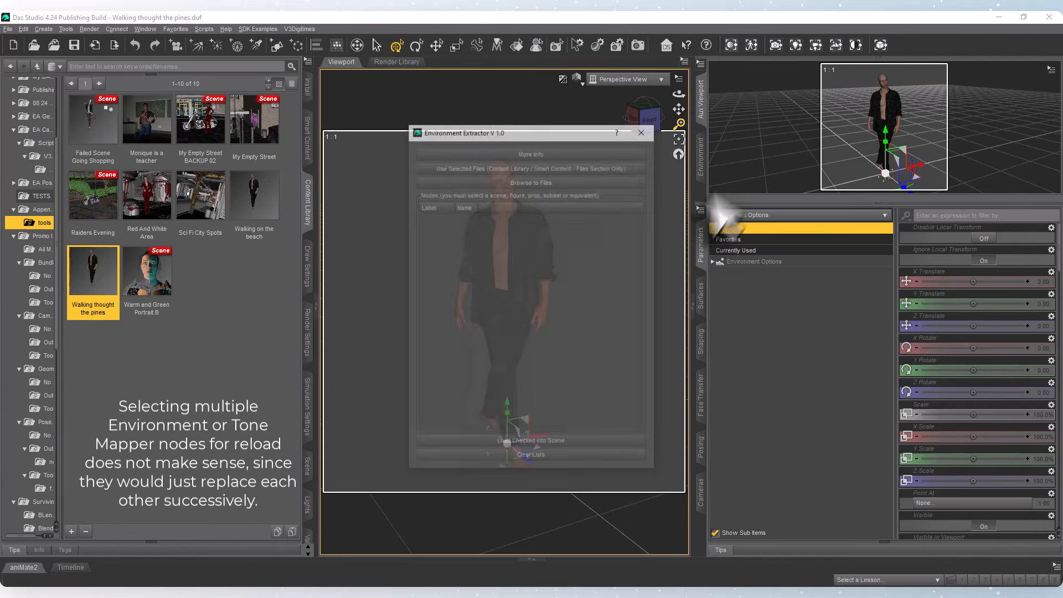
pyautogui.click(489, 167)
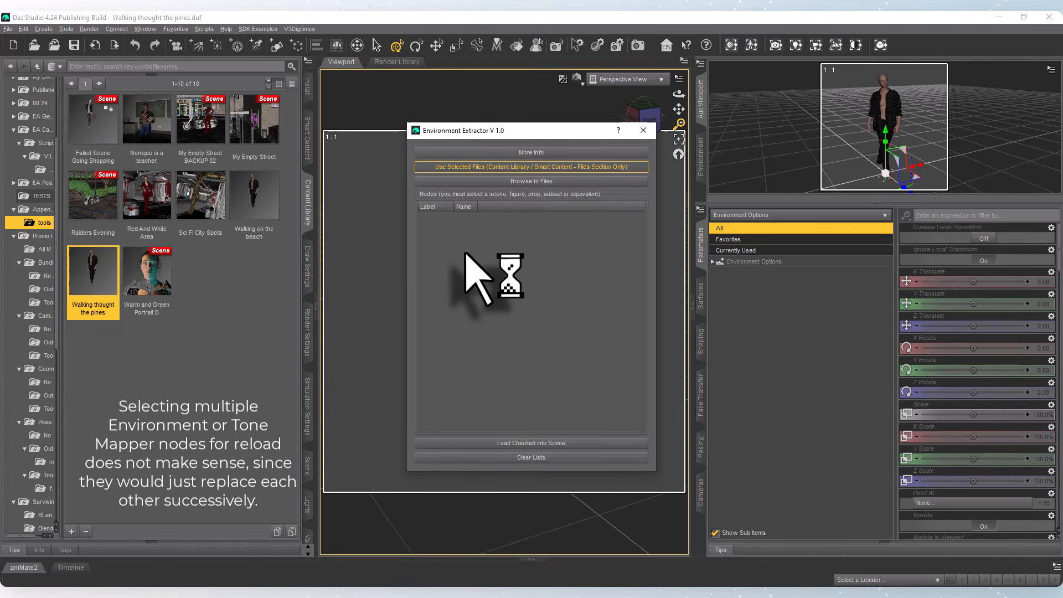
pyautogui.click(437, 226)
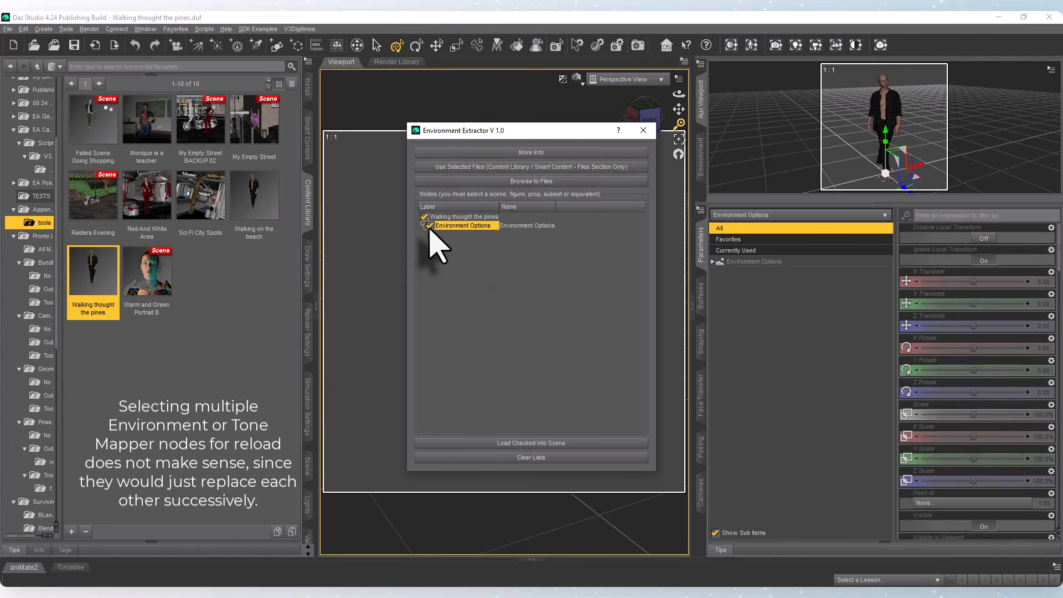
pyautogui.click(534, 443)
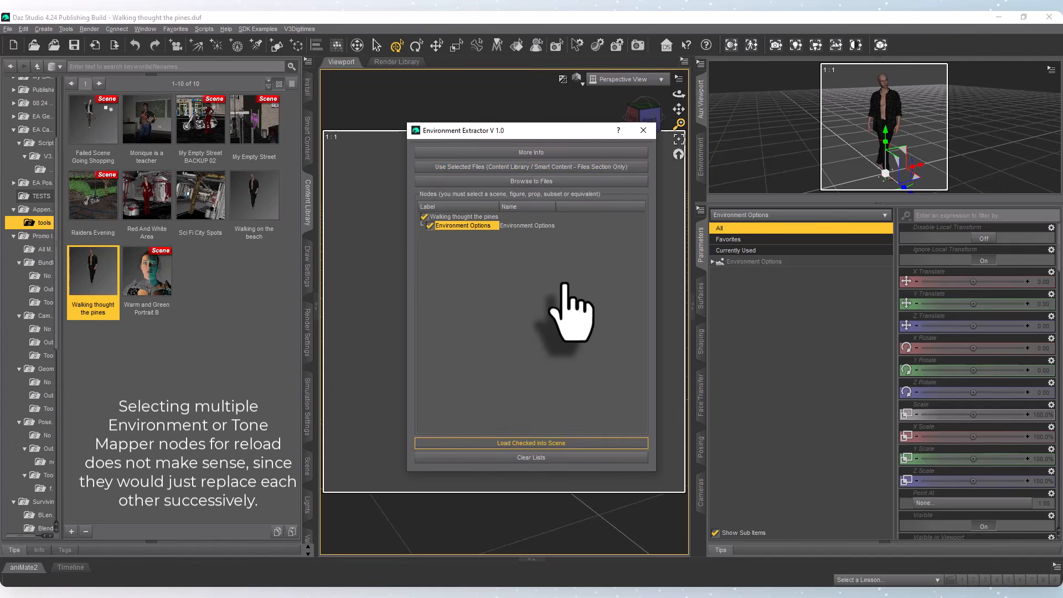
pyautogui.moveTo(554, 131); pyautogui.dragTo(831, 93)
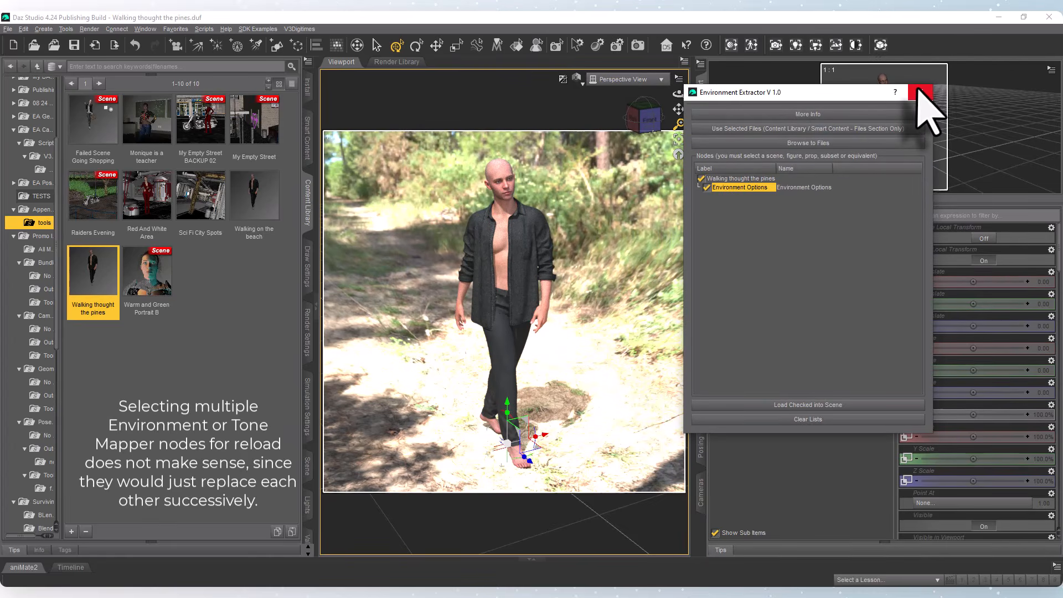
pyautogui.click(920, 92)
# Select the Walking on the beach file, load its Environment Options with the Environment Extractor and close the extractor.
pyautogui.click(252, 199)
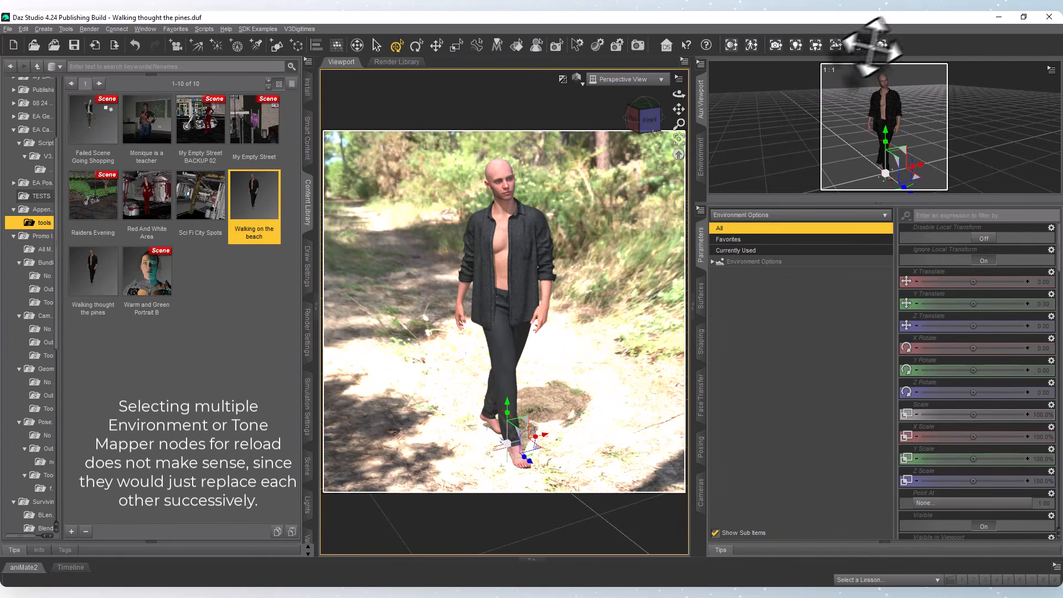
pyautogui.click(836, 45)
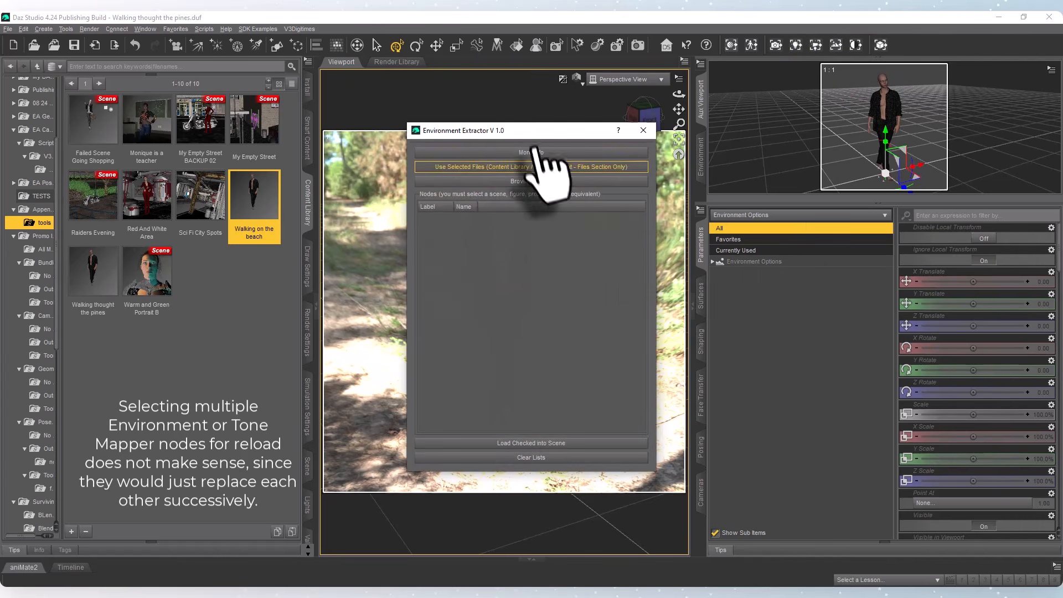
pyautogui.moveTo(541, 130); pyautogui.dragTo(799, 117)
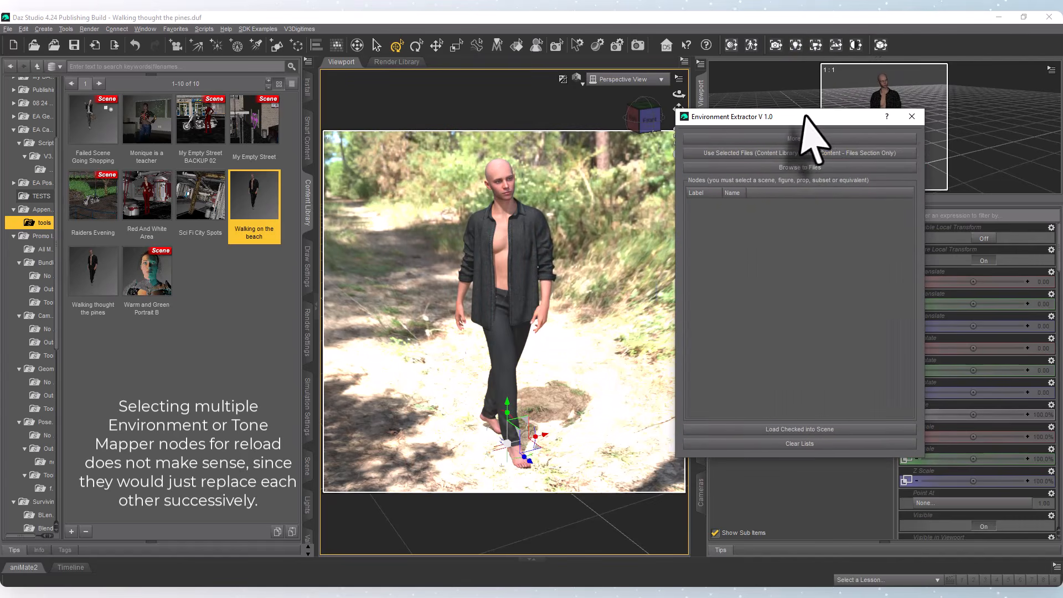
pyautogui.click(809, 153)
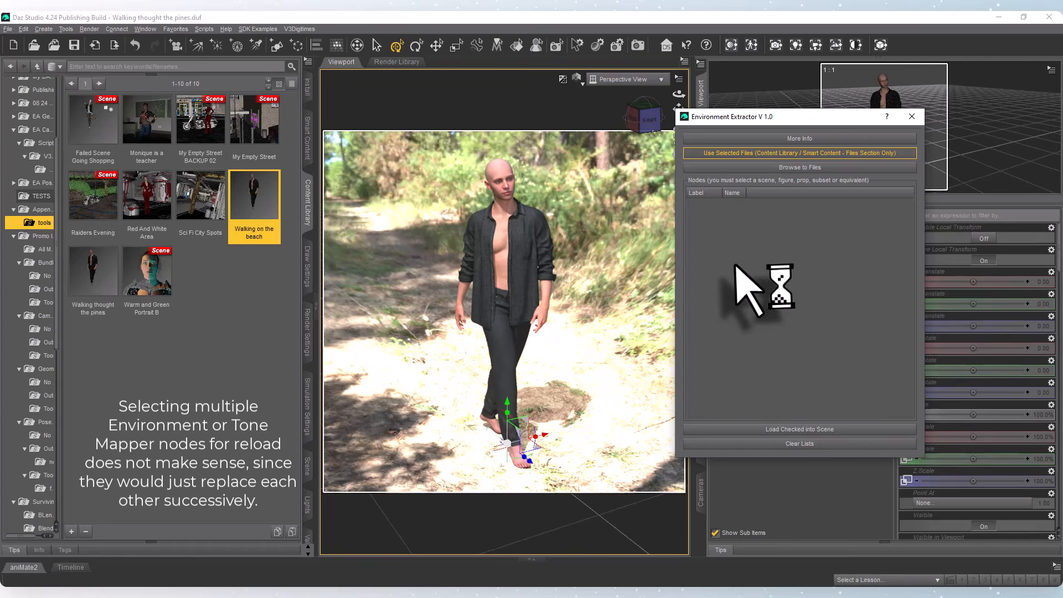
pyautogui.click(700, 211)
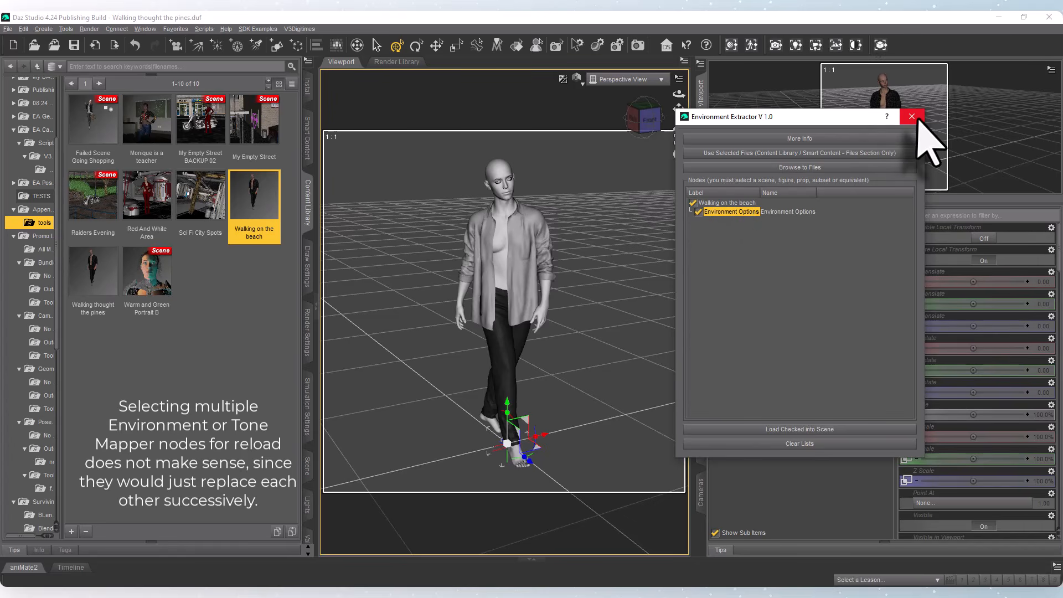
pyautogui.click(911, 116)
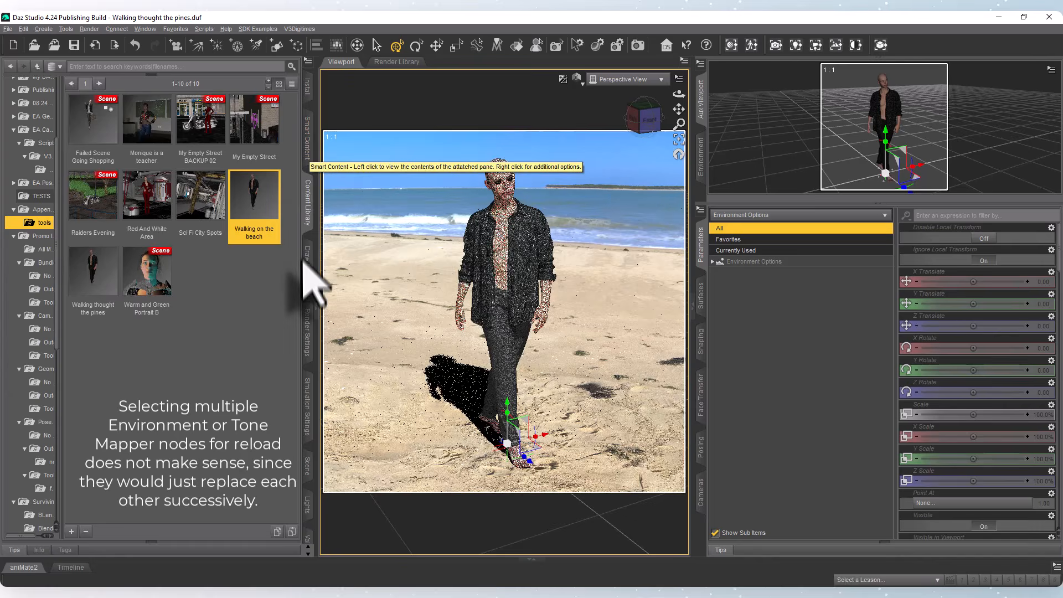
# In the scene's Tonemapper Options, set Burn Highlights to 0.50, Crush Blacks to 1.00, Saturation to 1.53 and Gamma to 1.36.
pyautogui.click(307, 274)
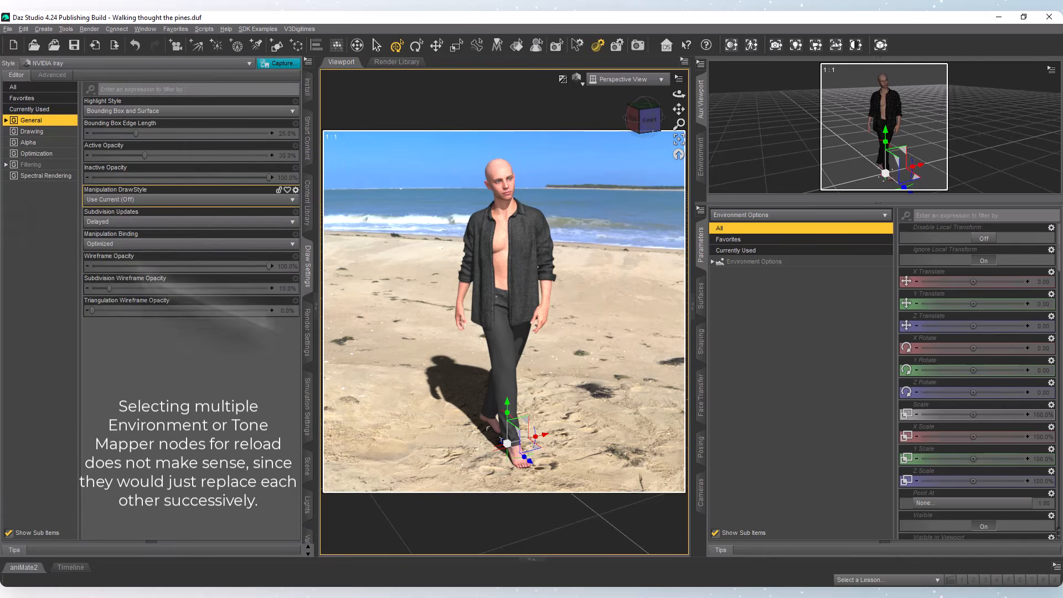
pyautogui.click(307, 465)
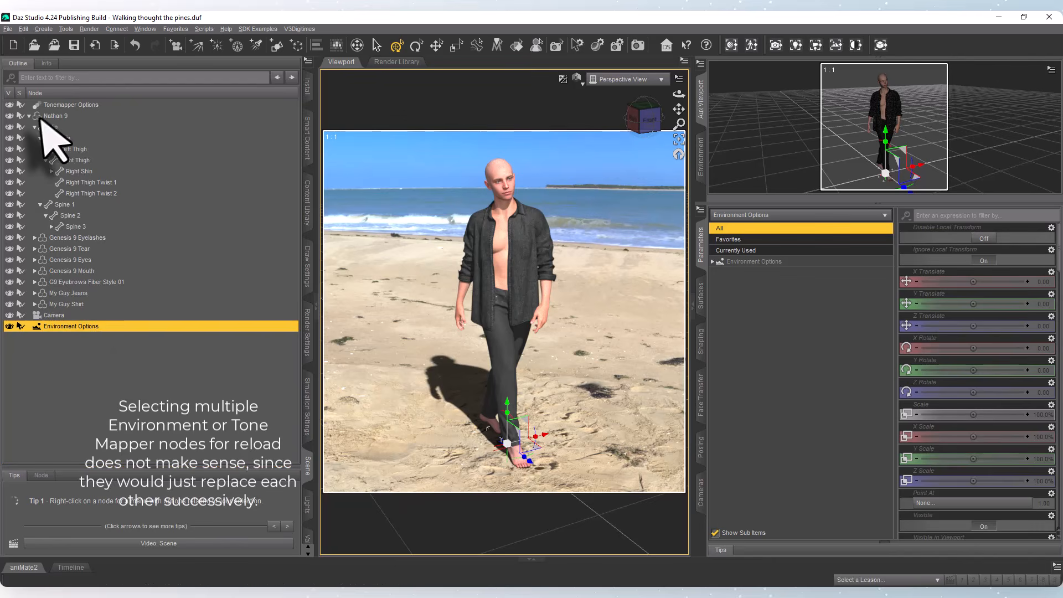
pyautogui.click(61, 105)
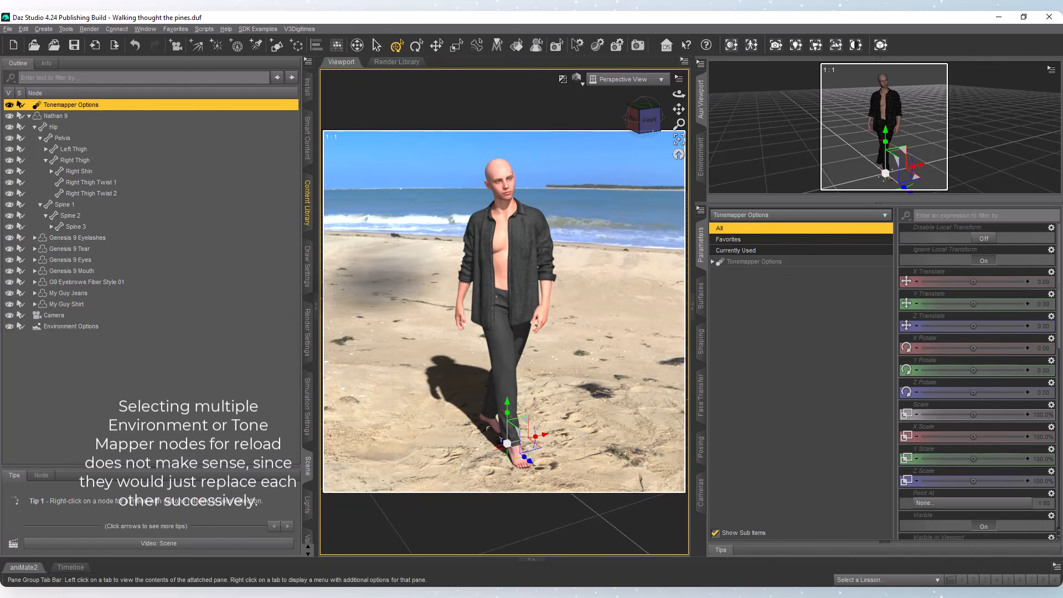
pyautogui.click(747, 262)
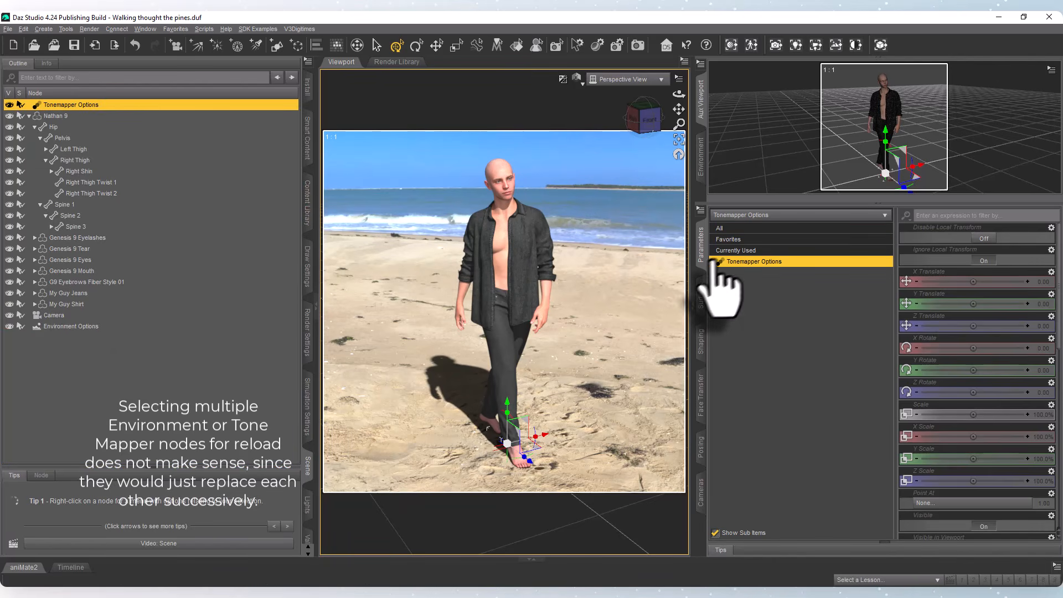
pyautogui.click(744, 295)
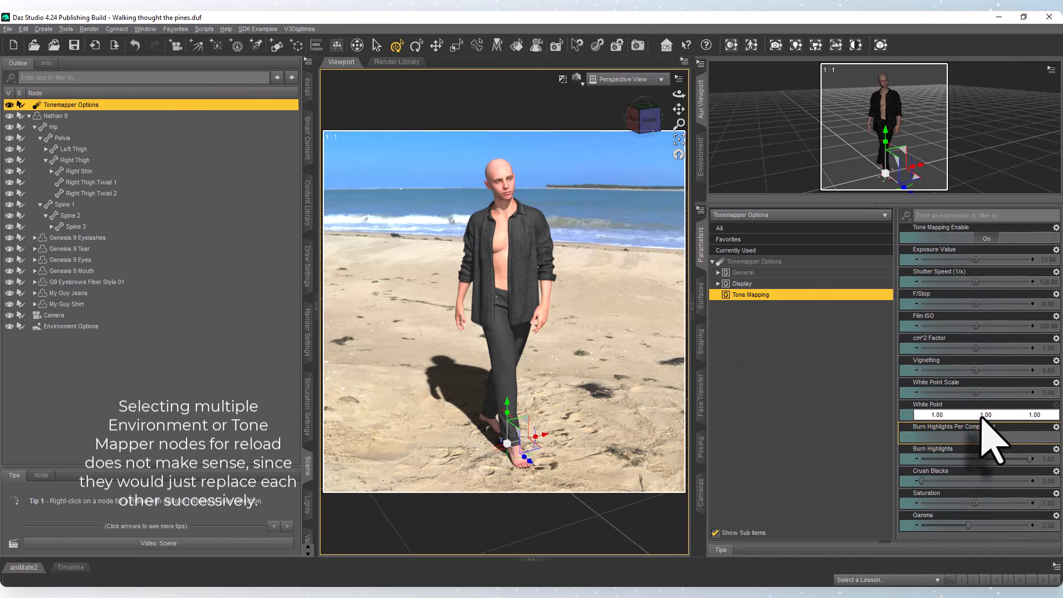
pyautogui.moveTo(1001, 457)
pyautogui.mouseDown()
pyautogui.moveTo(936, 458)
pyautogui.moveTo(971, 457)
pyautogui.mouseUp()
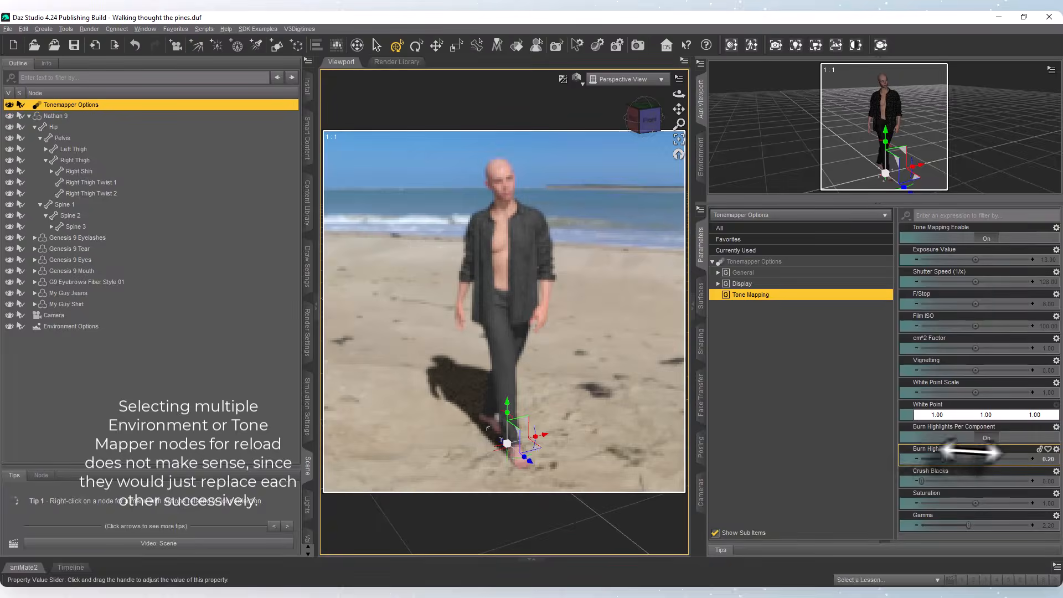
pyautogui.moveTo(921, 480); pyautogui.dragTo(1044, 480)
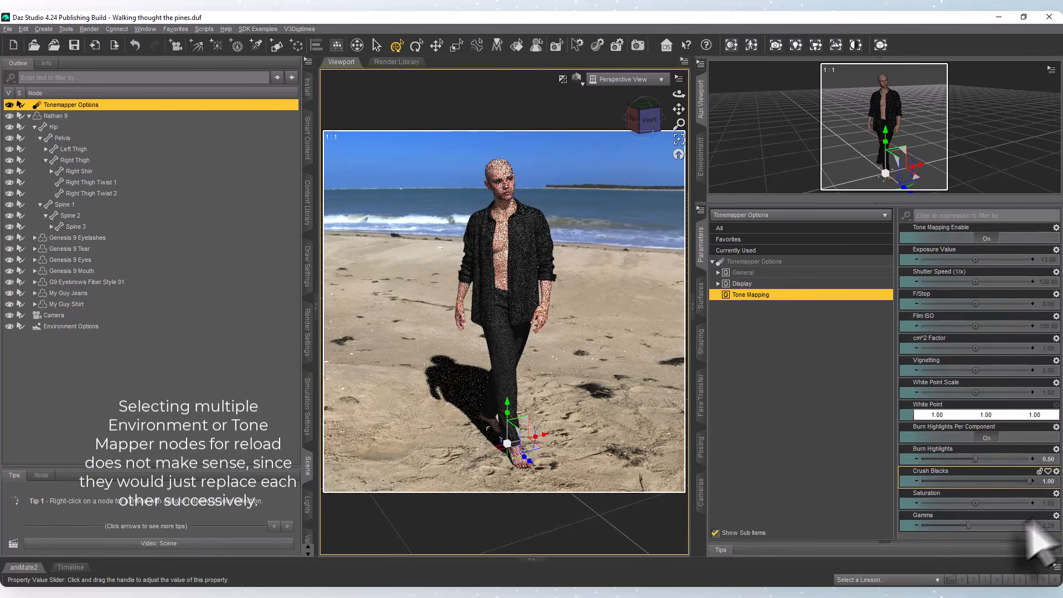
pyautogui.moveTo(973, 502); pyautogui.dragTo(949, 521)
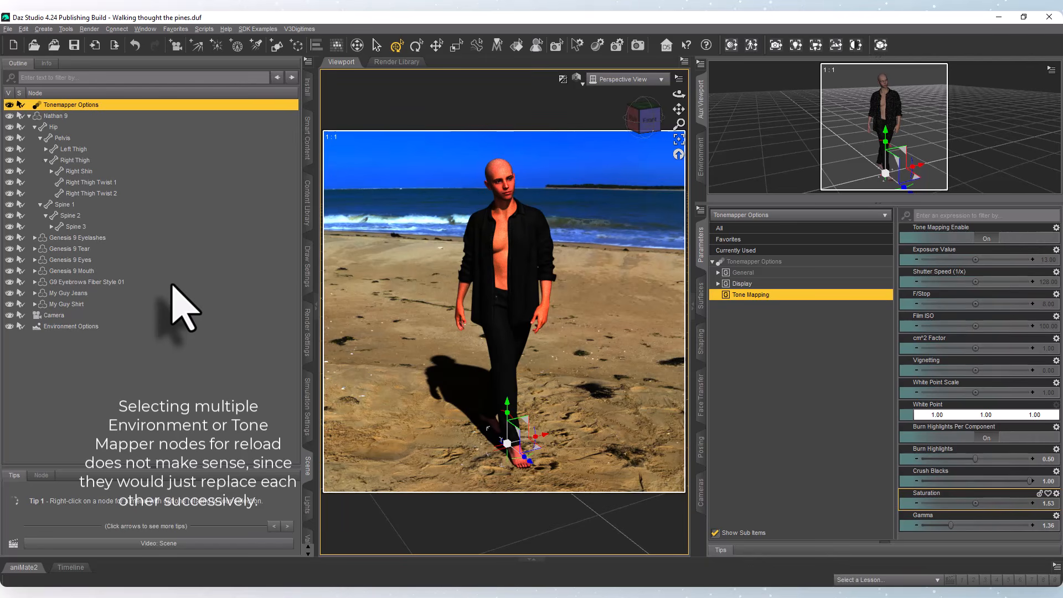
# Load the Tonemapper Options of the Walking thought the pines file with the tone mapper extractor script and close the extractor.
pyautogui.click(308, 205)
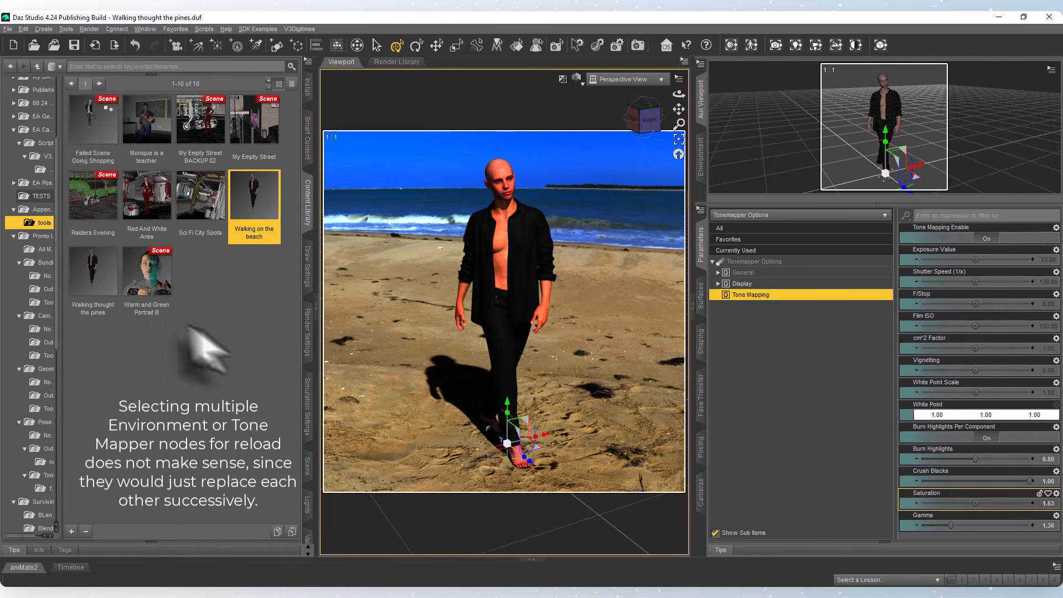
pyautogui.click(89, 289)
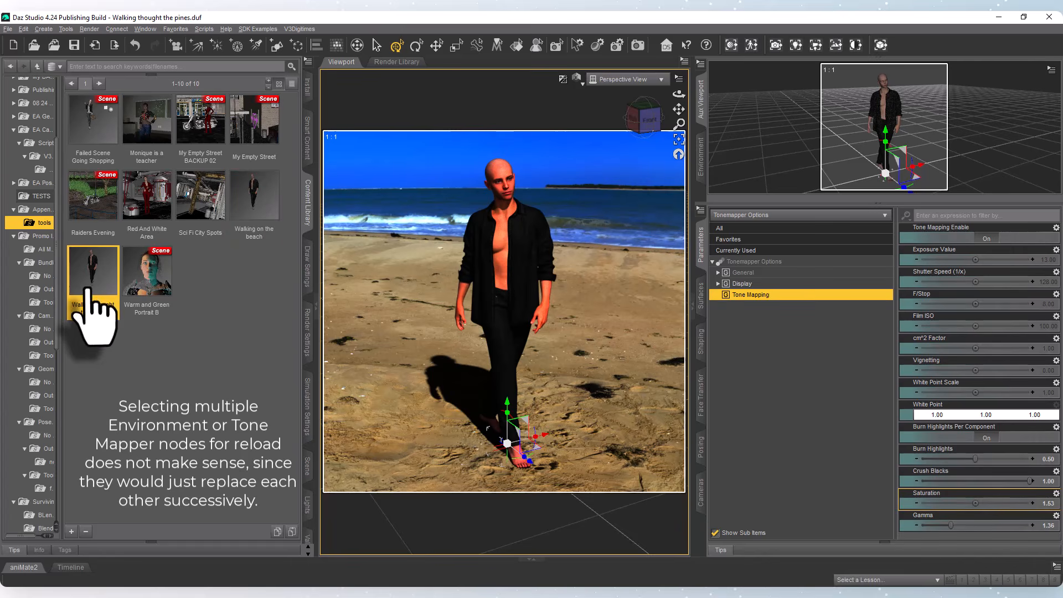
pyautogui.click(855, 47)
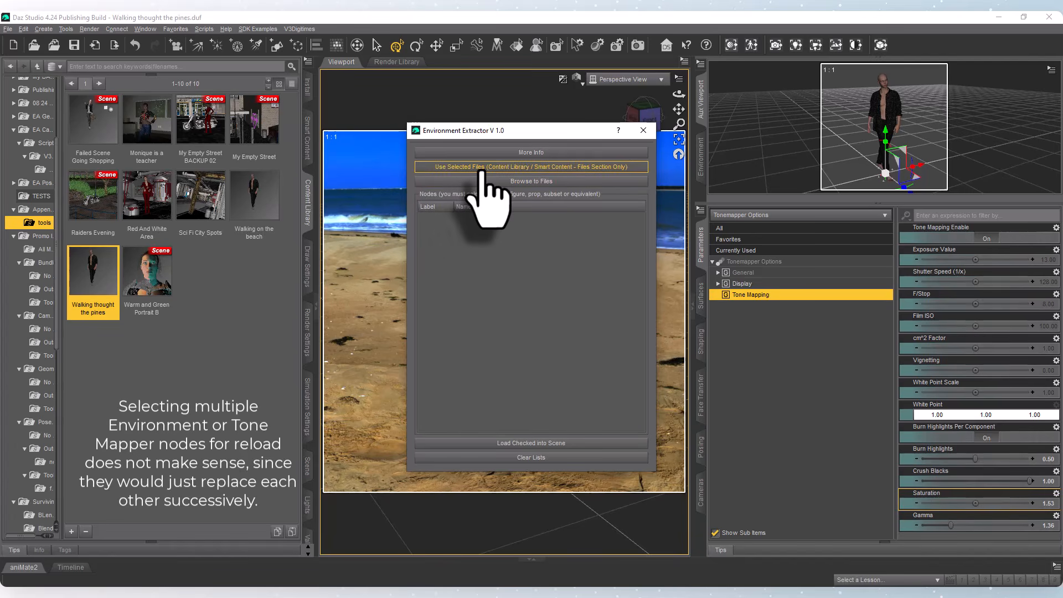
pyautogui.click(480, 173)
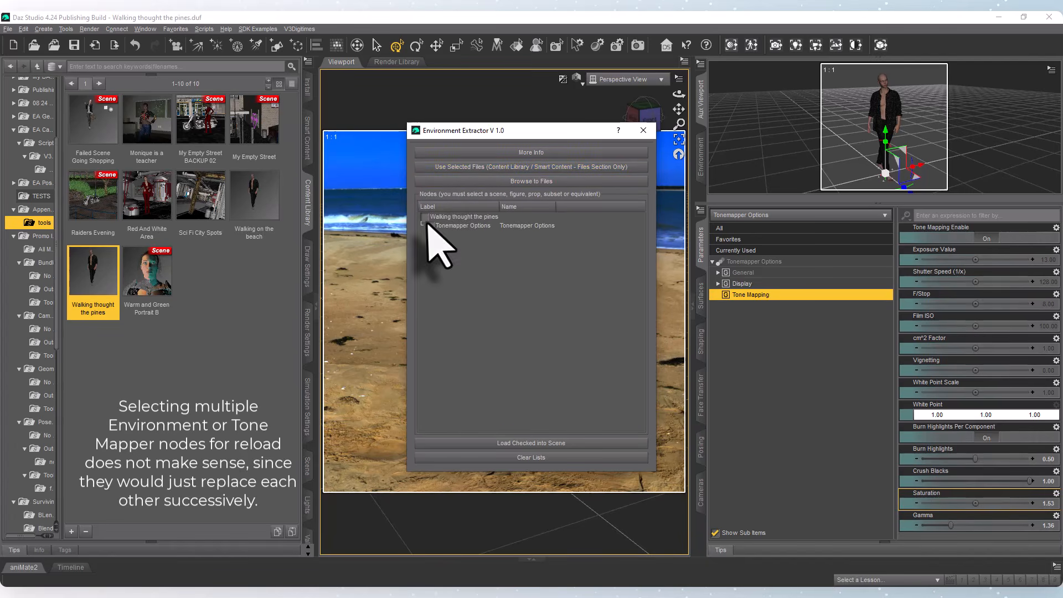
pyautogui.click(442, 225)
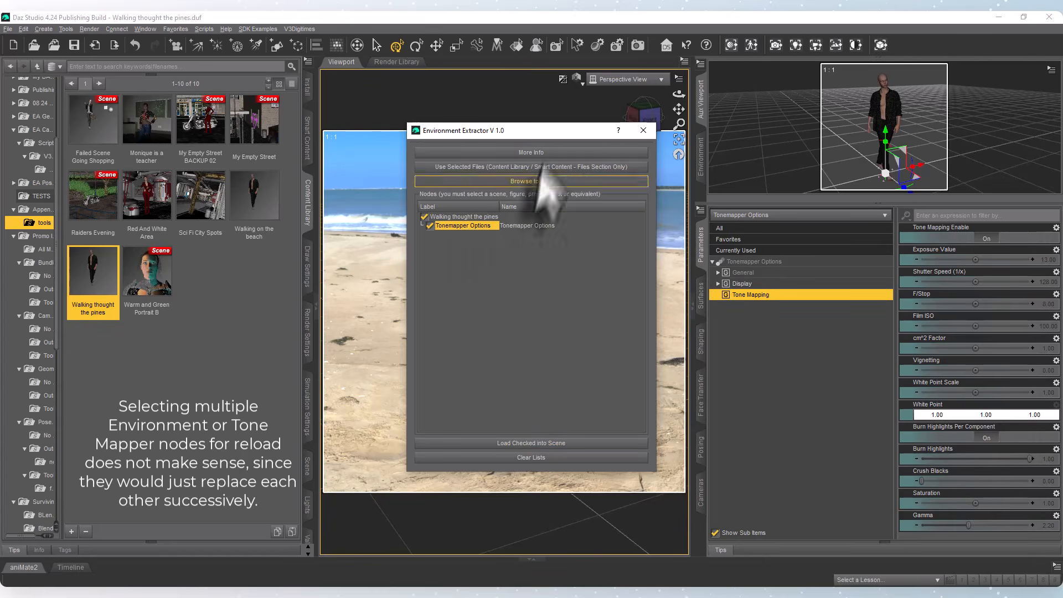
pyautogui.moveTo(570, 130); pyautogui.dragTo(863, 130)
pyautogui.click(930, 130)
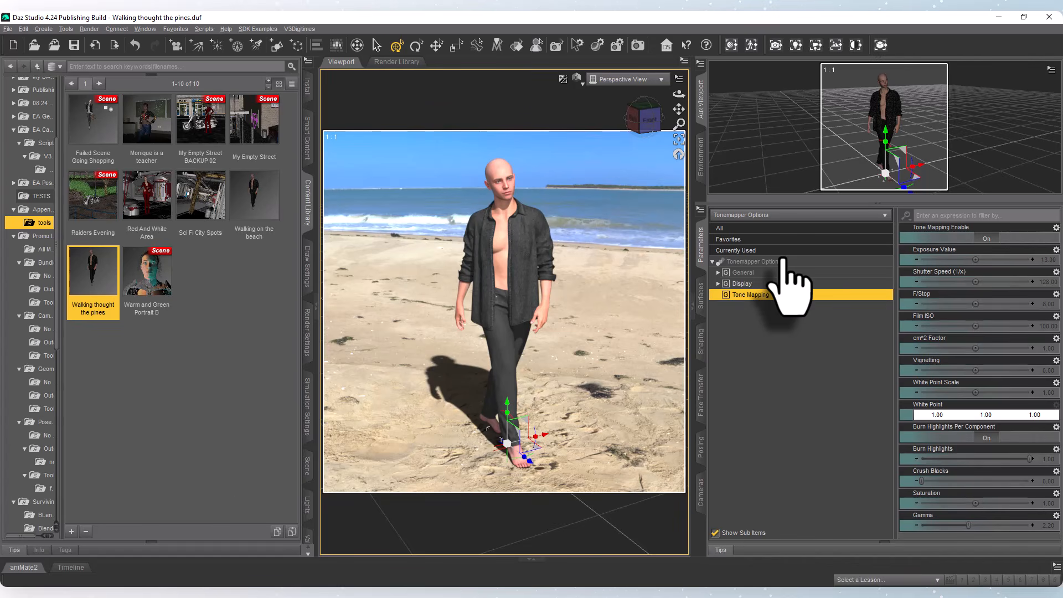
pyautogui.click(795, 351)
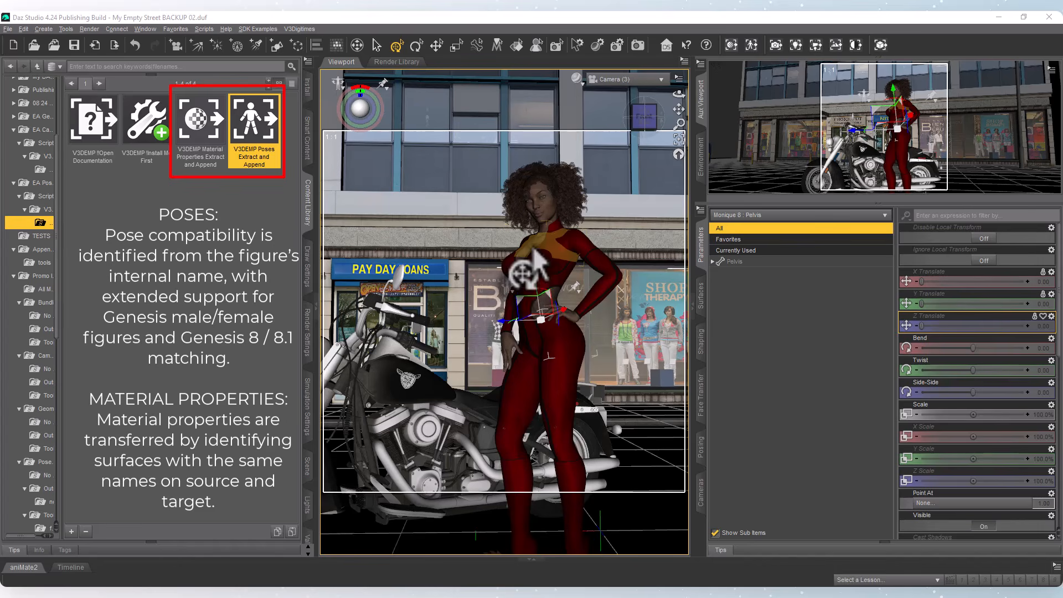
# Select the Monique 8 figure's upper chest and the library files Red And White Area, Walking on the beach and Failed Scene Going Shopping.
pyautogui.click(533, 252)
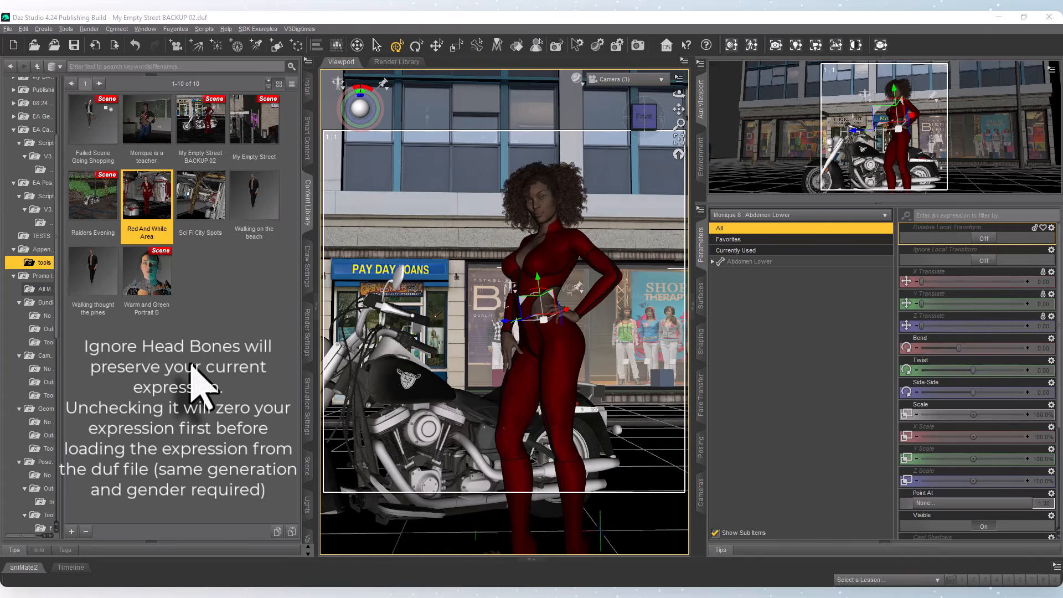
pyautogui.click(533, 254)
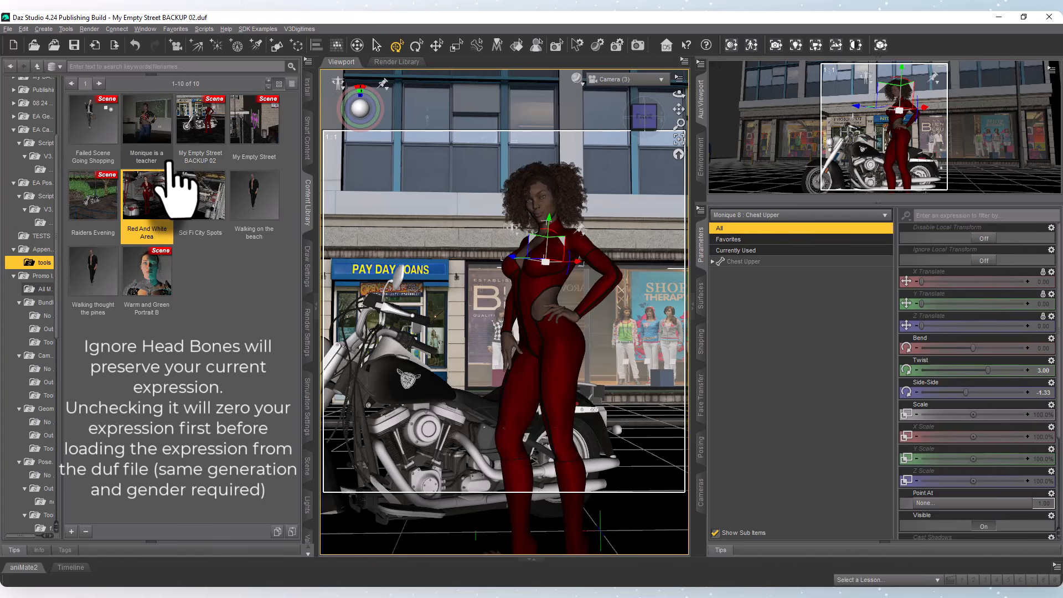
pyautogui.click(186, 407)
pyautogui.click(131, 214)
pyautogui.keyDown('ctrl'); pyautogui.click(252, 218); pyautogui.keyUp('ctrl')
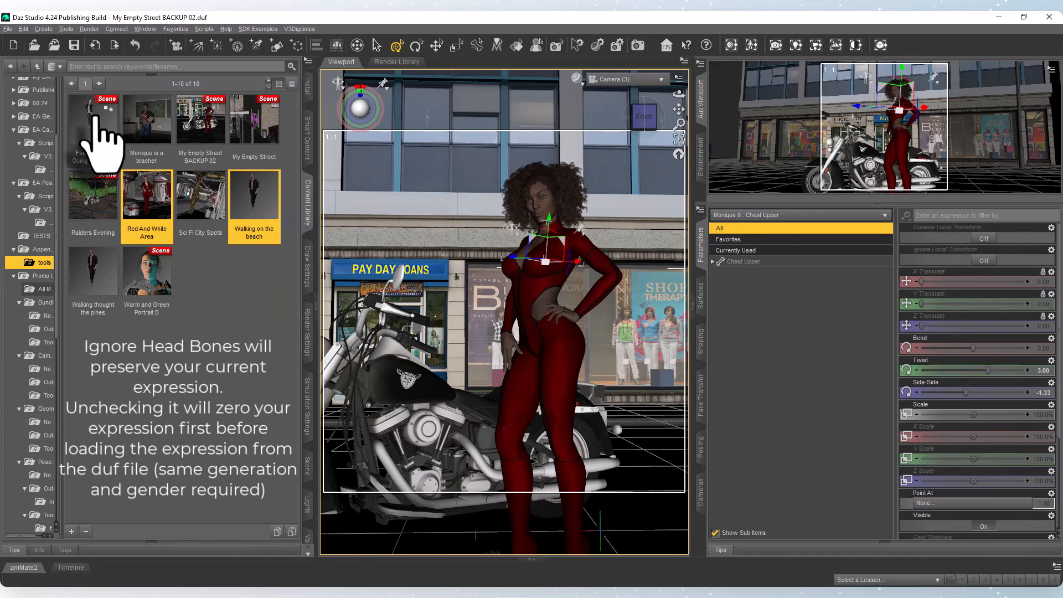
pyautogui.keyDown('ctrl'); pyautogui.click(95, 136); pyautogui.keyUp('ctrl')
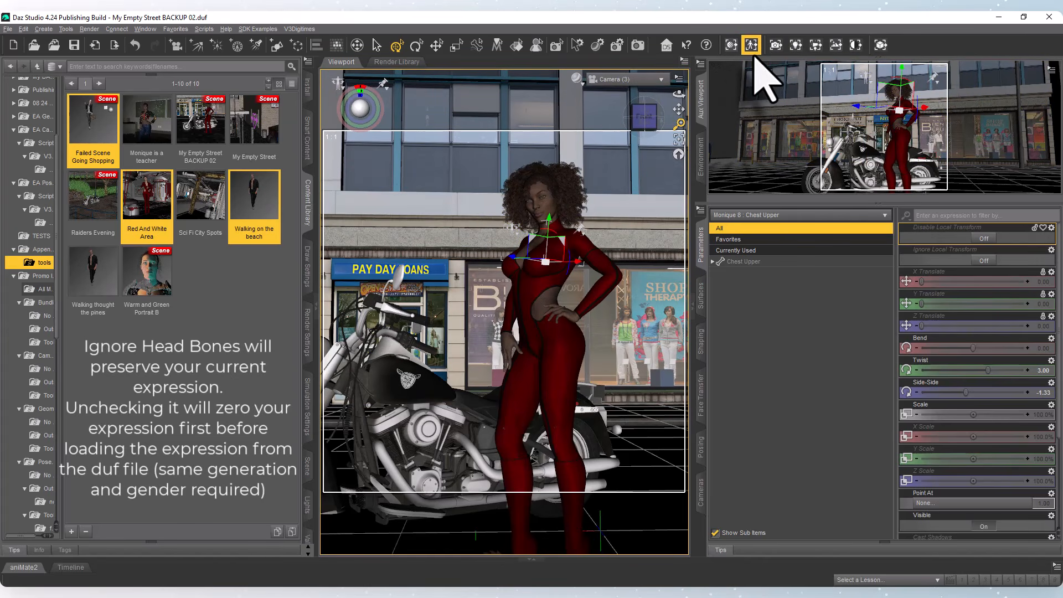
# Run the Pose Extractor on the selected files, dismiss the processing report and move the extractor window clear of the figure.
pyautogui.click(751, 45)
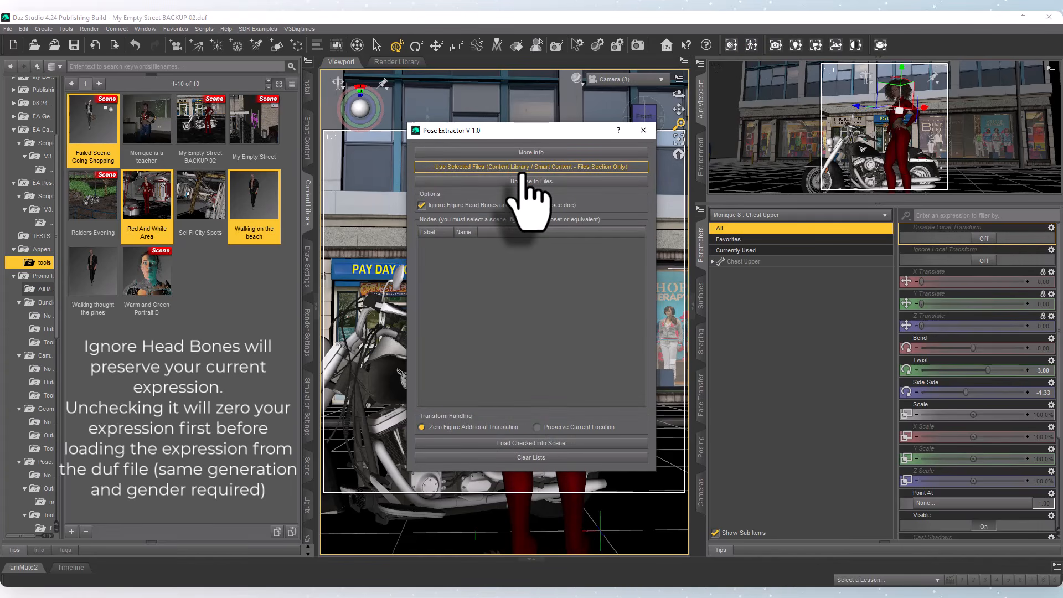
pyautogui.click(521, 169)
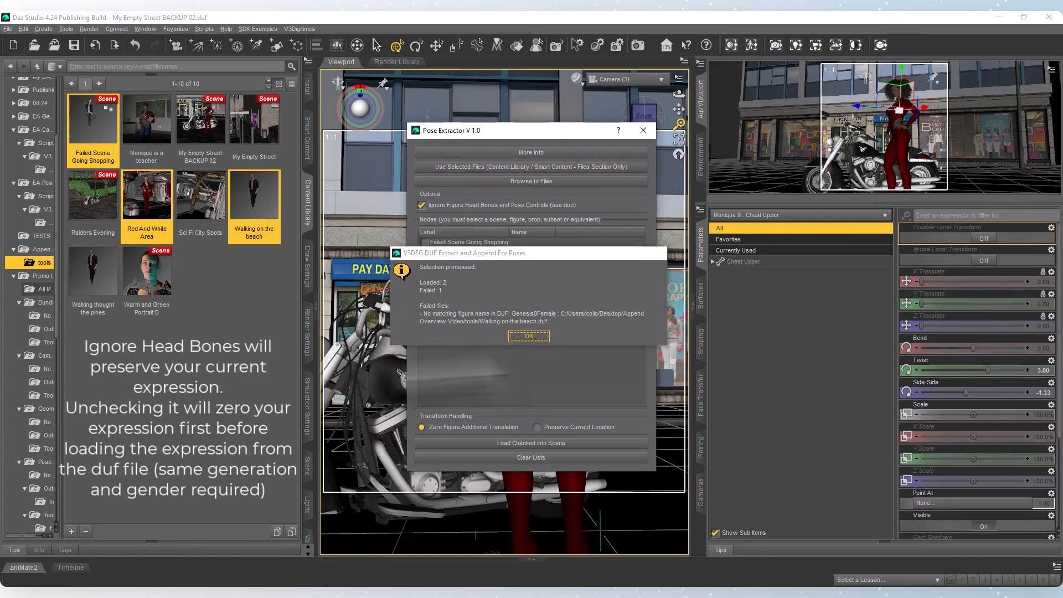
pyautogui.click(528, 336)
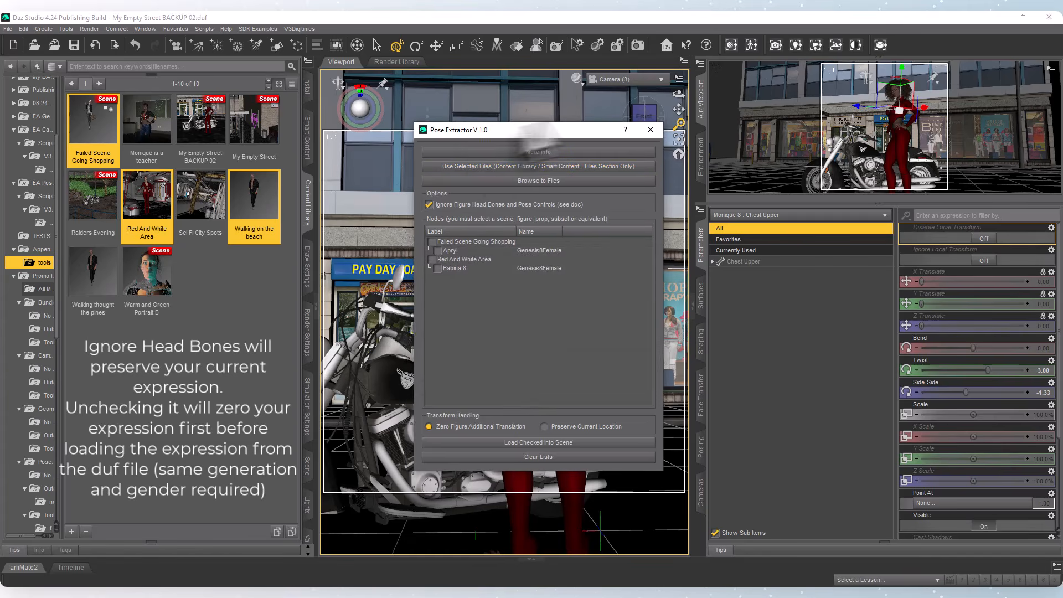
pyautogui.moveTo(498, 131); pyautogui.dragTo(836, 63)
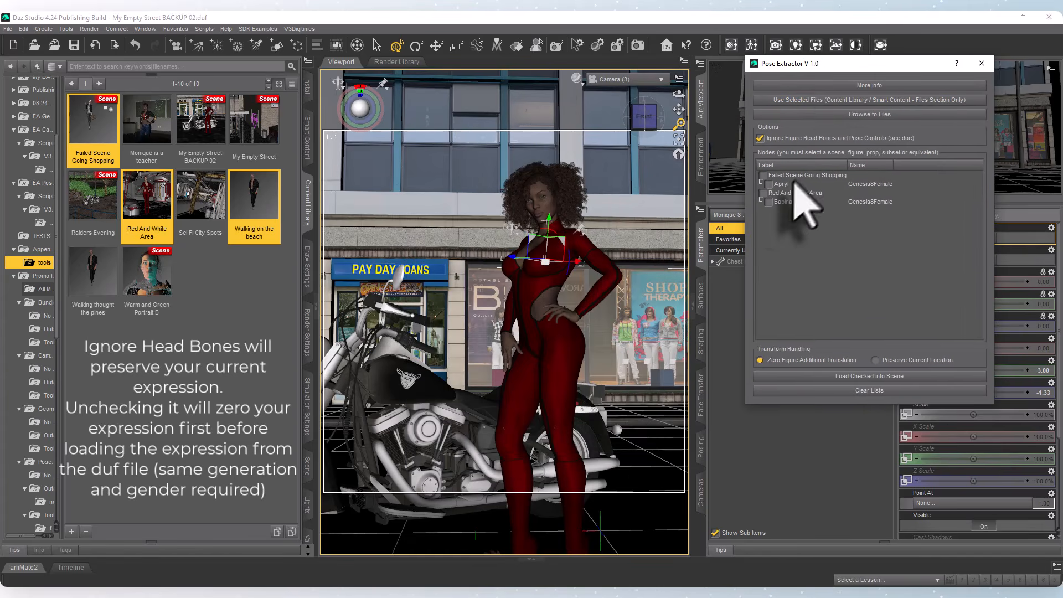
# Load Apryl's pose from Failed Scene Going Shopping onto the figure, close the Pose Extractor and inspect the figure from the front.
pyautogui.click(768, 183)
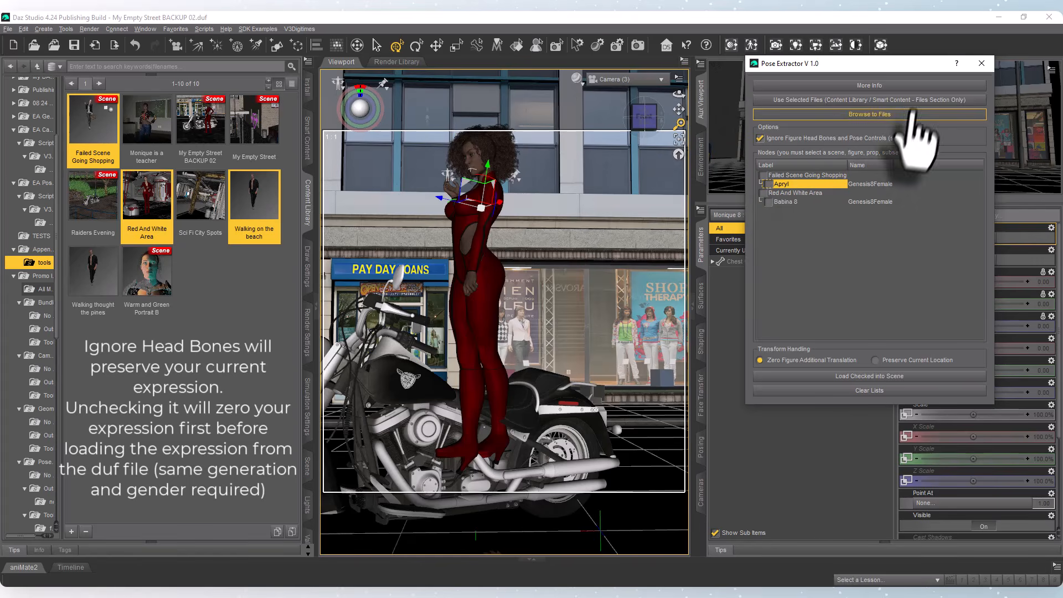
pyautogui.click(981, 63)
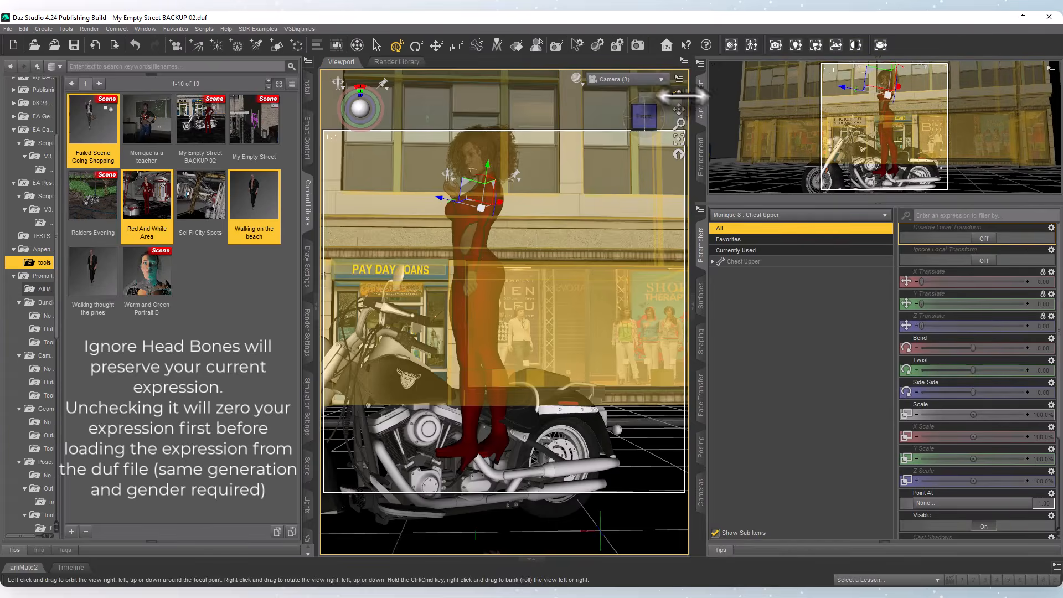
pyautogui.moveTo(679, 94)
pyautogui.mouseDown()
pyautogui.moveTo(831, 112)
pyautogui.moveTo(736, 107)
pyautogui.moveTo(809, 112)
pyautogui.moveTo(779, 109)
pyautogui.mouseUp()
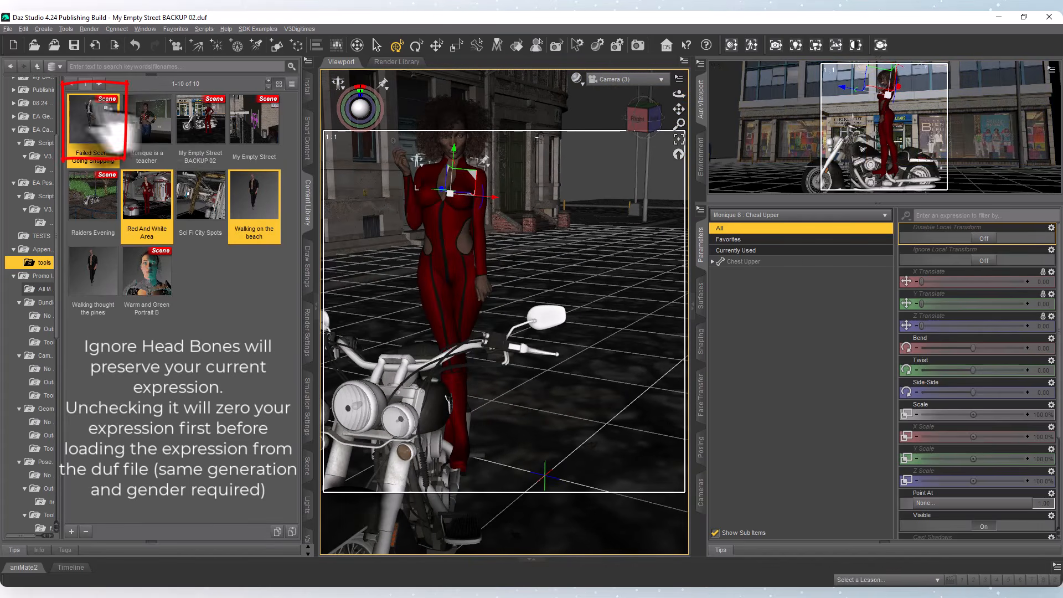
# Select the figure's lower abdomen, run the Pose Extractor on the three selected files and move its window clear of the figure.
pyautogui.click(462, 250)
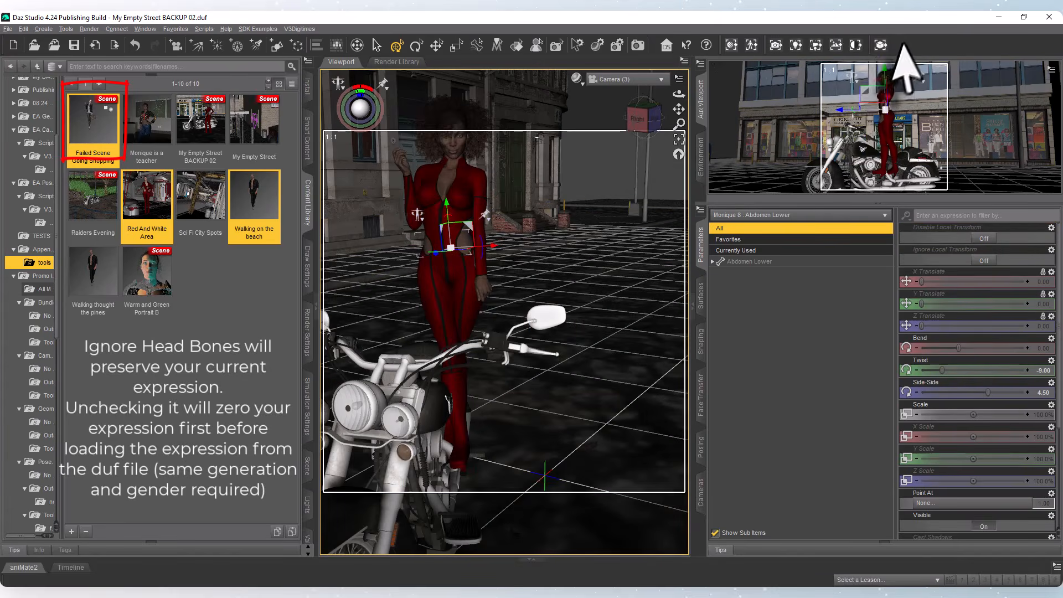
pyautogui.click(880, 45)
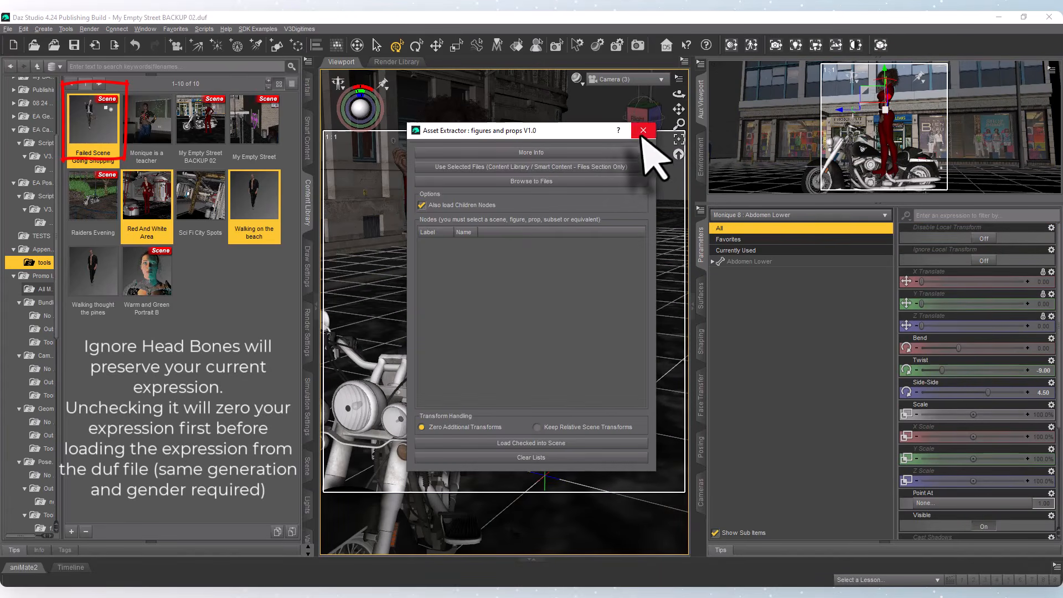
pyautogui.click(642, 130)
pyautogui.click(751, 45)
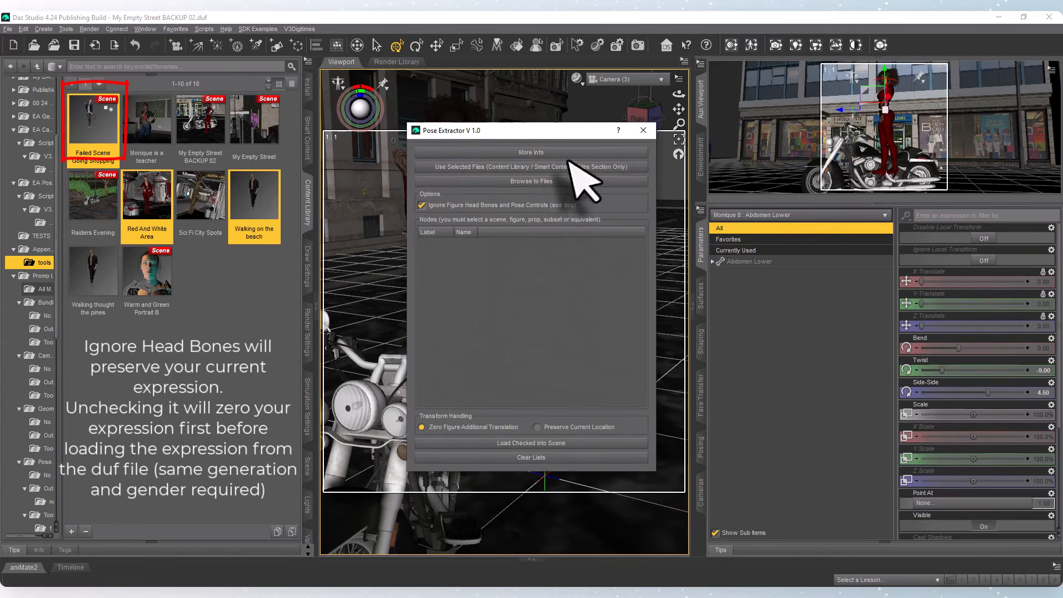
pyautogui.click(556, 167)
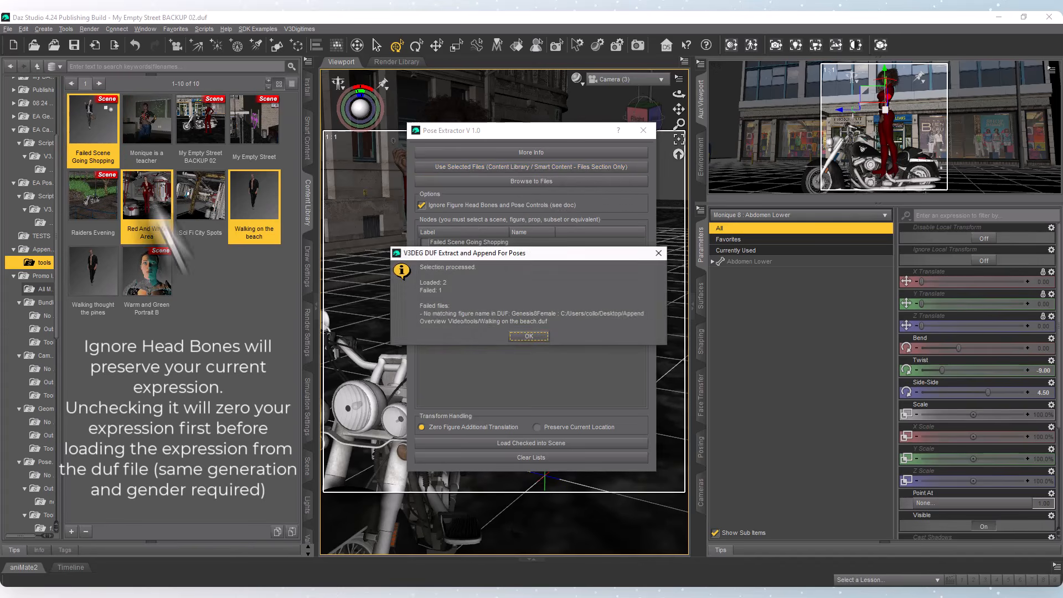
pyautogui.click(528, 336)
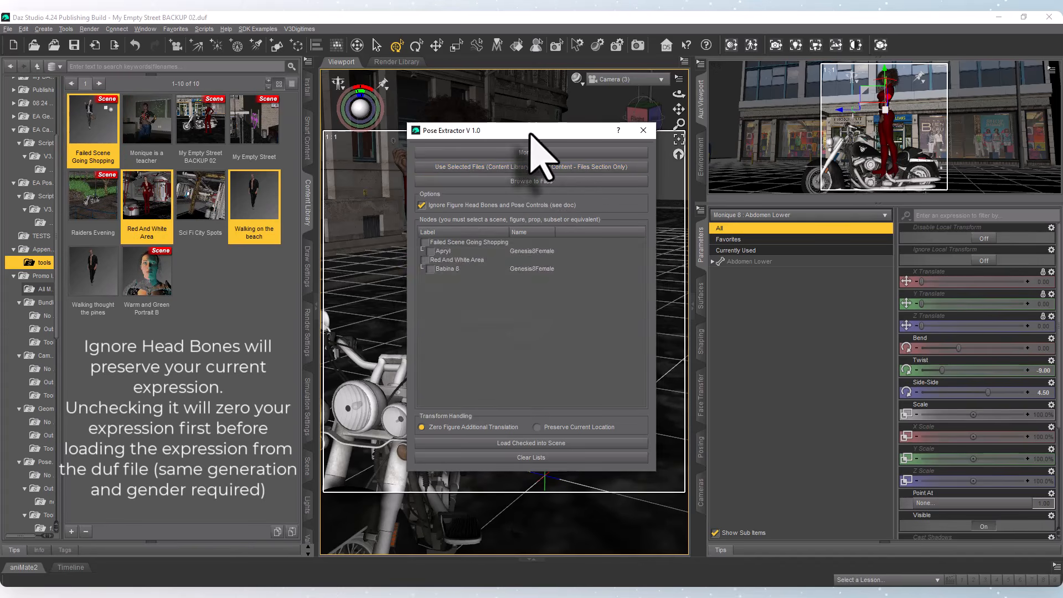
pyautogui.moveTo(530, 134); pyautogui.dragTo(784, 84)
# Load Babina 8's pose from Red And White Area onto the figure and close the Pose Extractor.
pyautogui.click(688, 218)
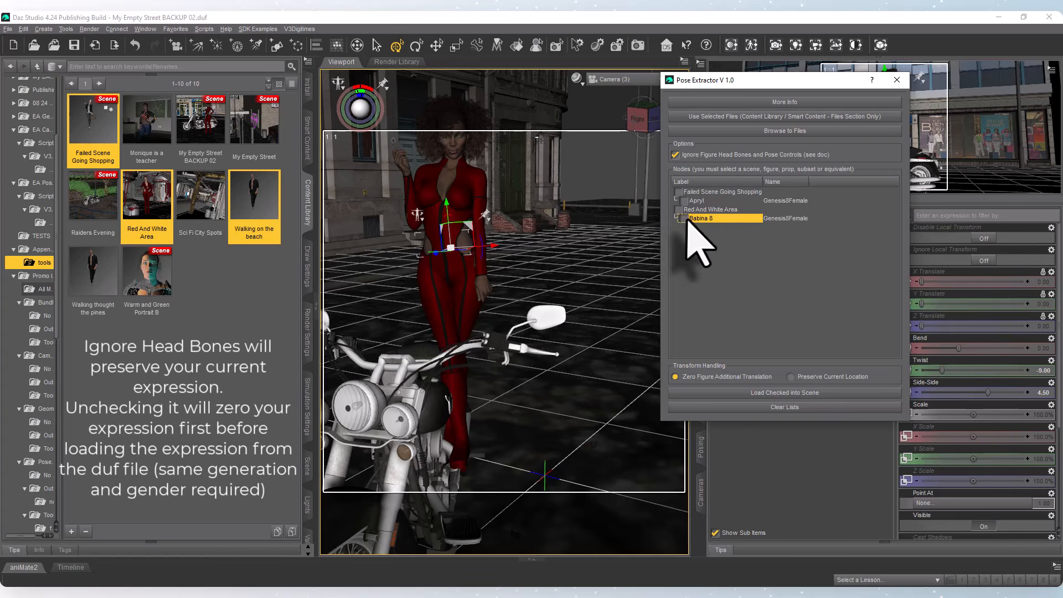
pyautogui.click(684, 218)
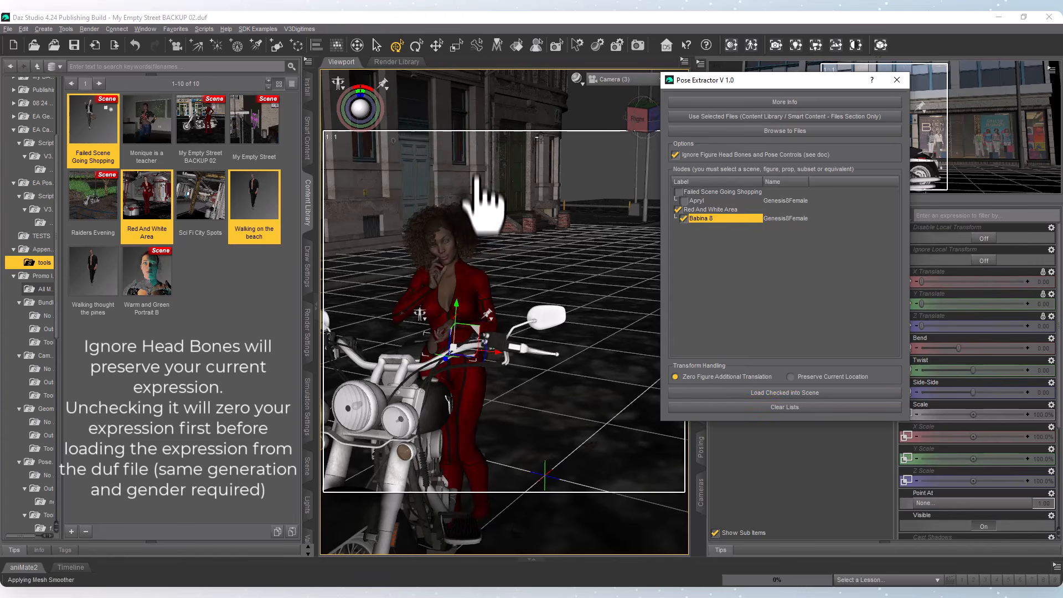
pyautogui.click(893, 82)
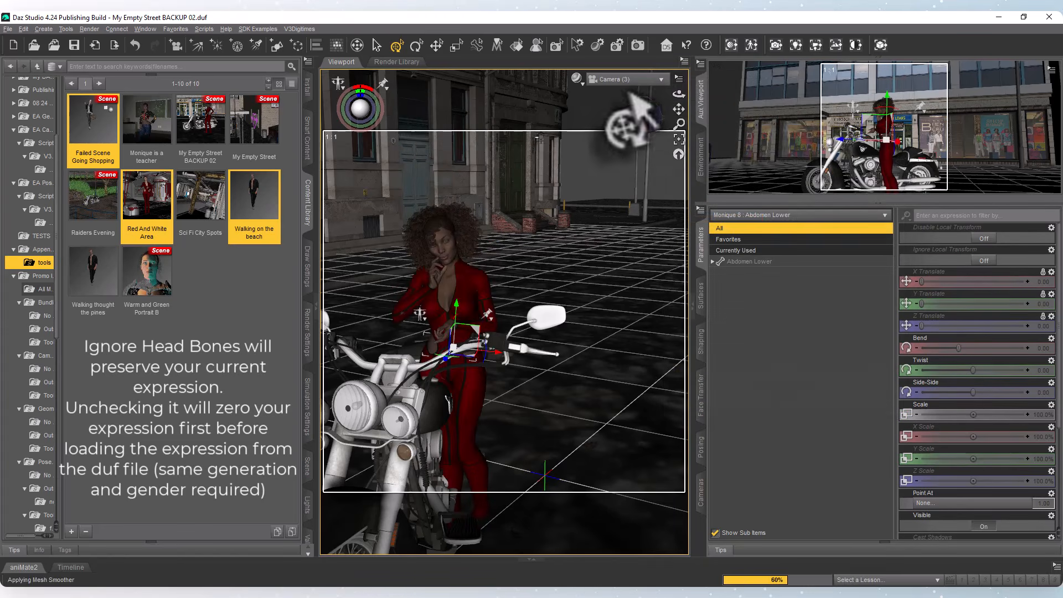
pyautogui.scroll(8, 480, 435)
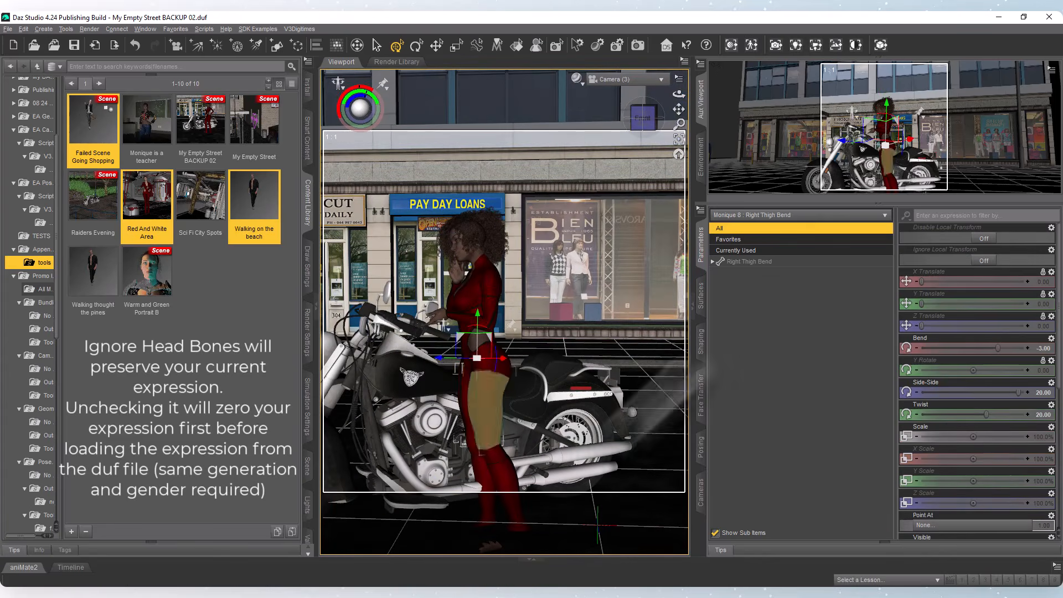
# Restore the Monique 8 pose from the My Empty Street BACKUP 02 file with the Pose Extractor and close the extractor.
pyautogui.click(449, 420)
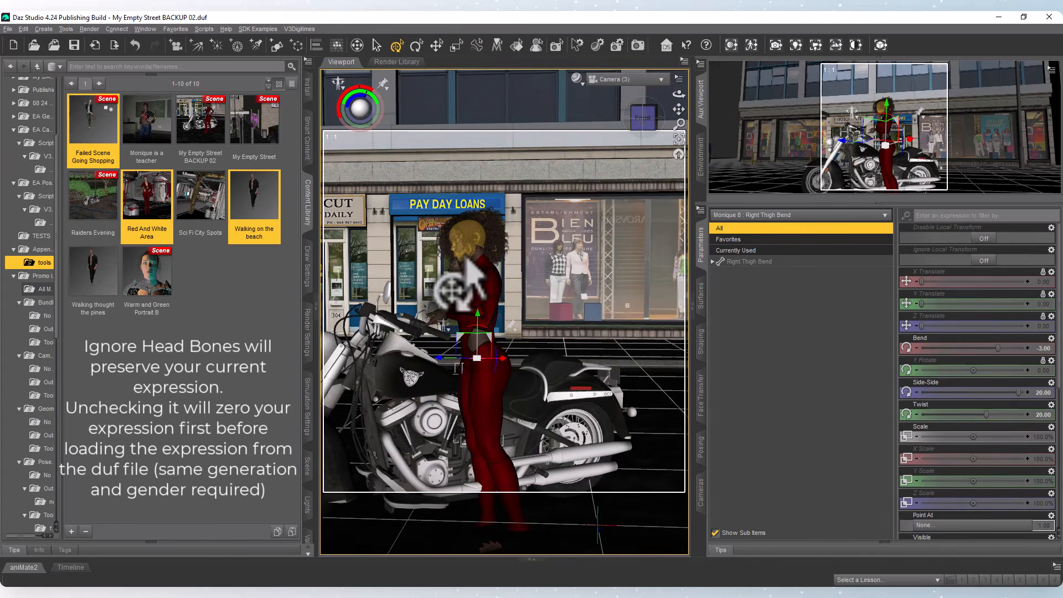
pyautogui.click(459, 265)
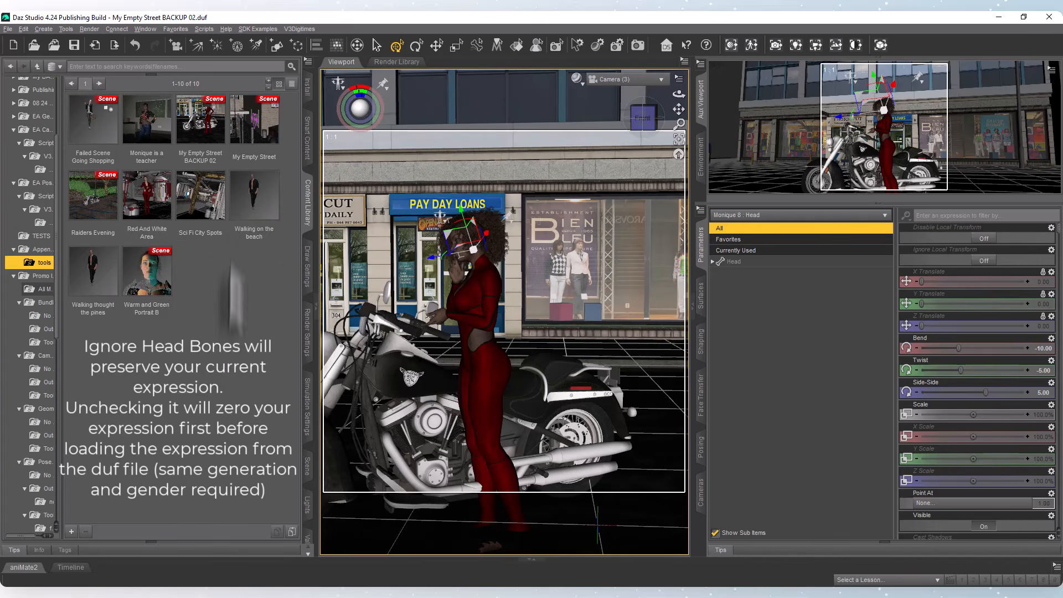
pyautogui.click(490, 378)
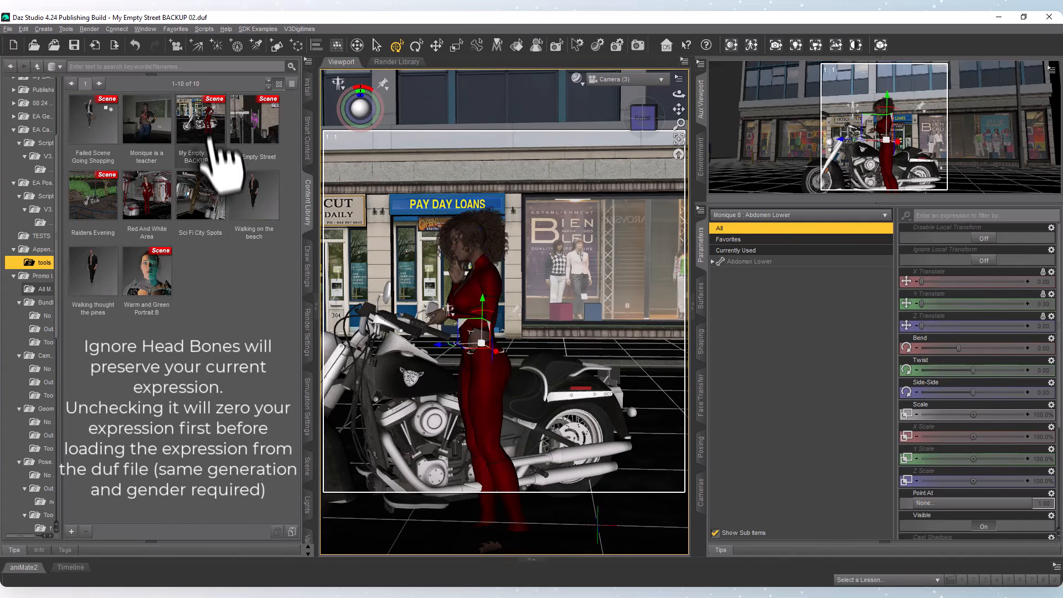
pyautogui.click(214, 138)
pyautogui.click(775, 45)
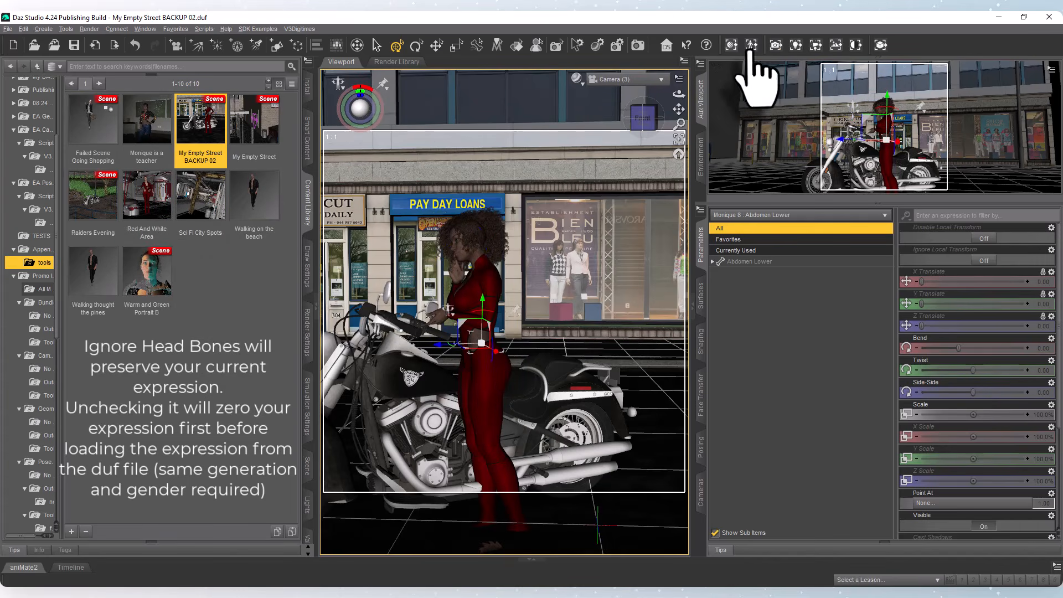
pyautogui.click(553, 168)
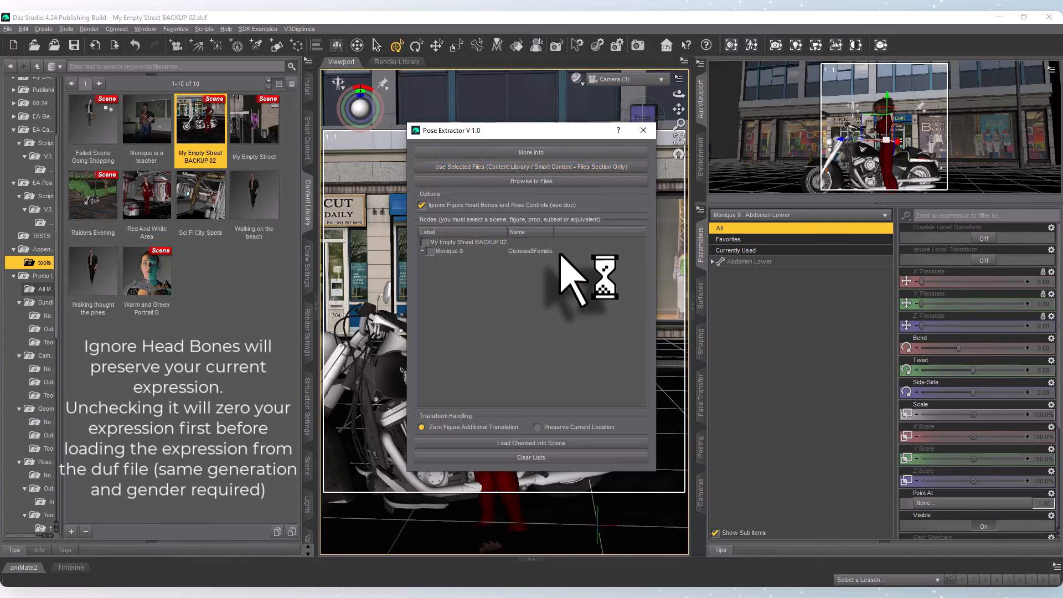
pyautogui.click(430, 250)
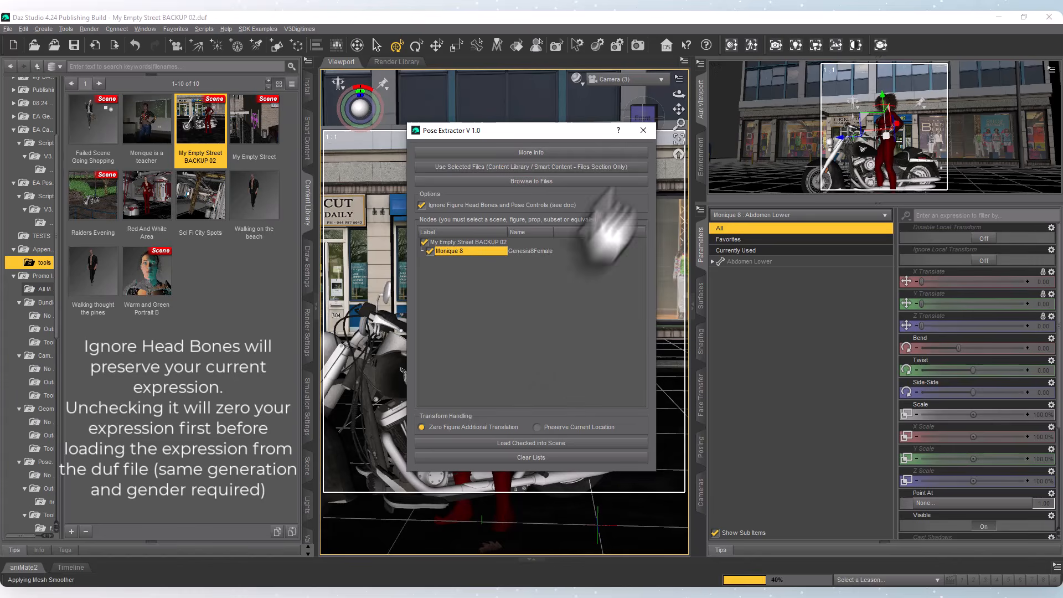
pyautogui.click(643, 131)
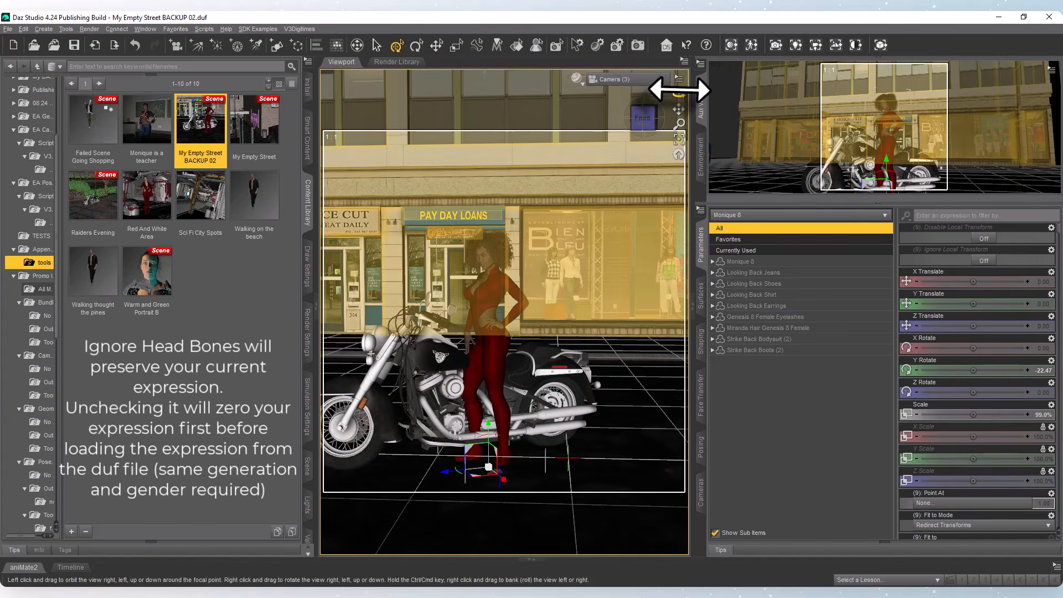
# Move the whole Monique 8 figure away behind the motorcycle, to about X -112 and Z -361.
pyautogui.moveTo(679, 93); pyautogui.dragTo(662, 142)
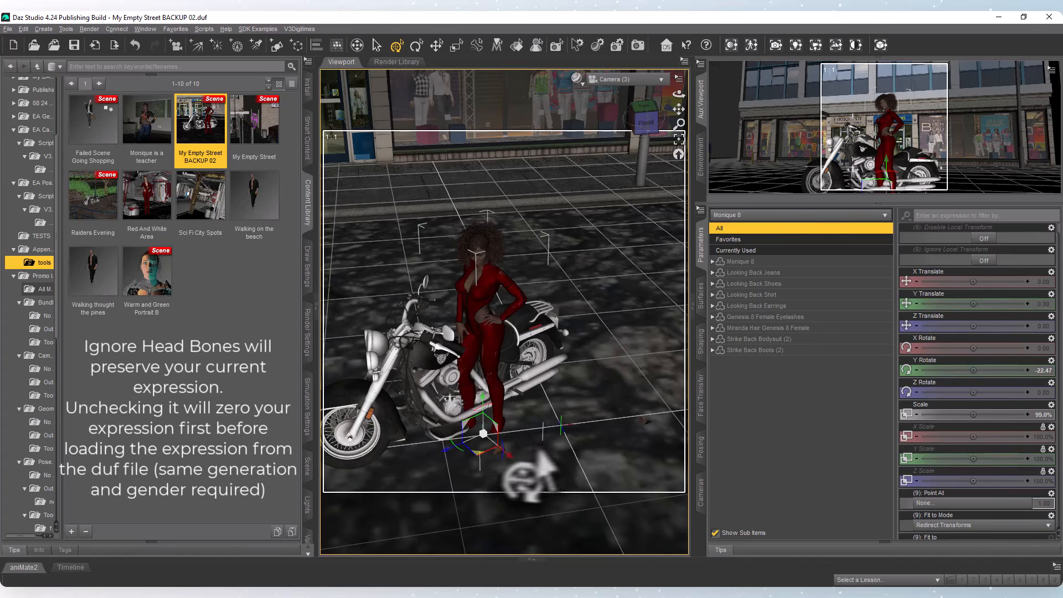
pyautogui.moveTo(476, 501); pyautogui.dragTo(608, 382)
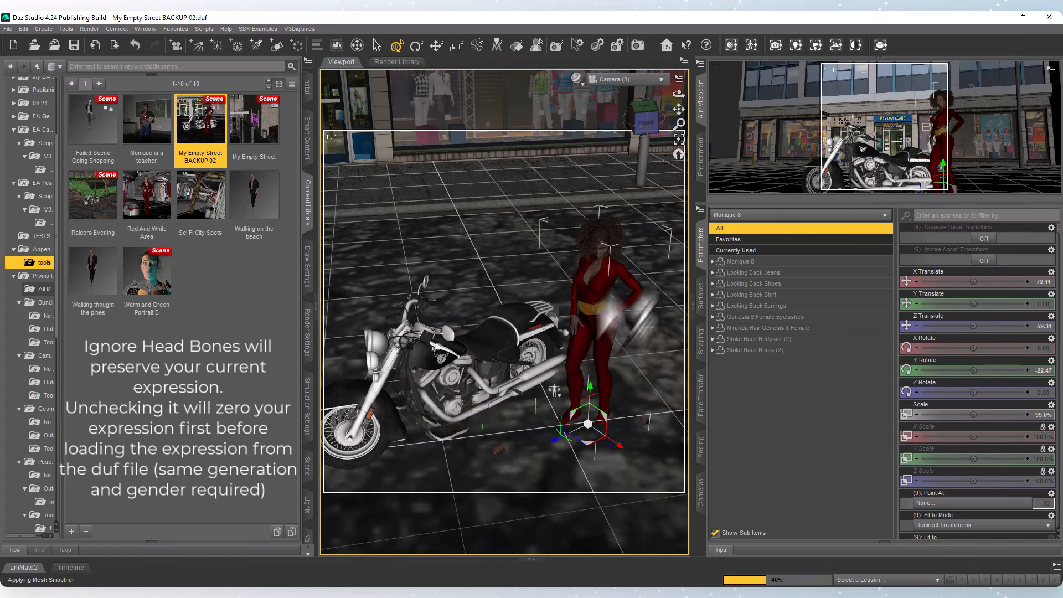
pyautogui.click(595, 313)
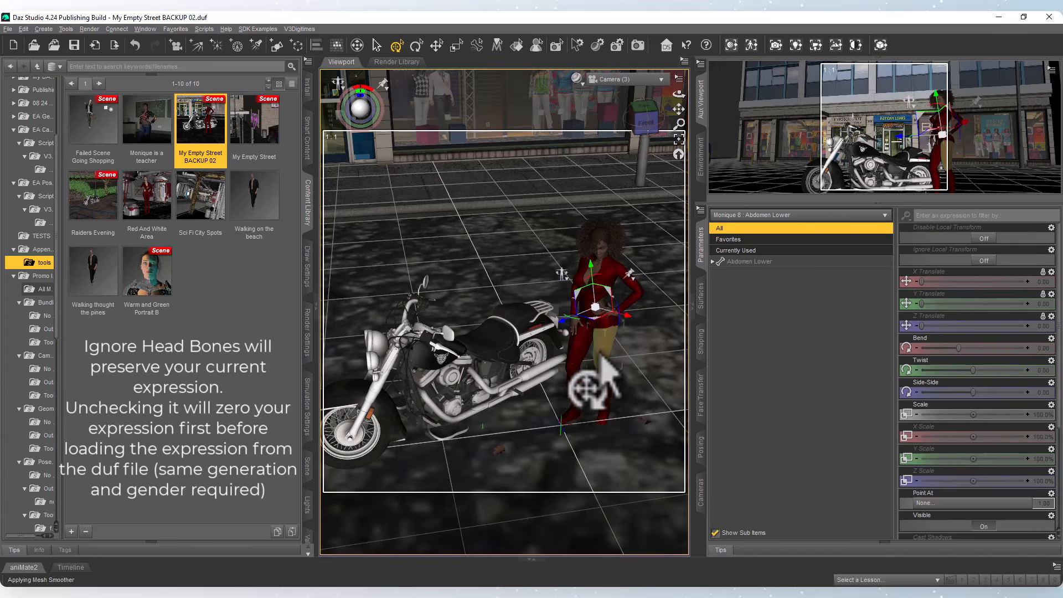
pyautogui.click(599, 369)
pyautogui.click(571, 438)
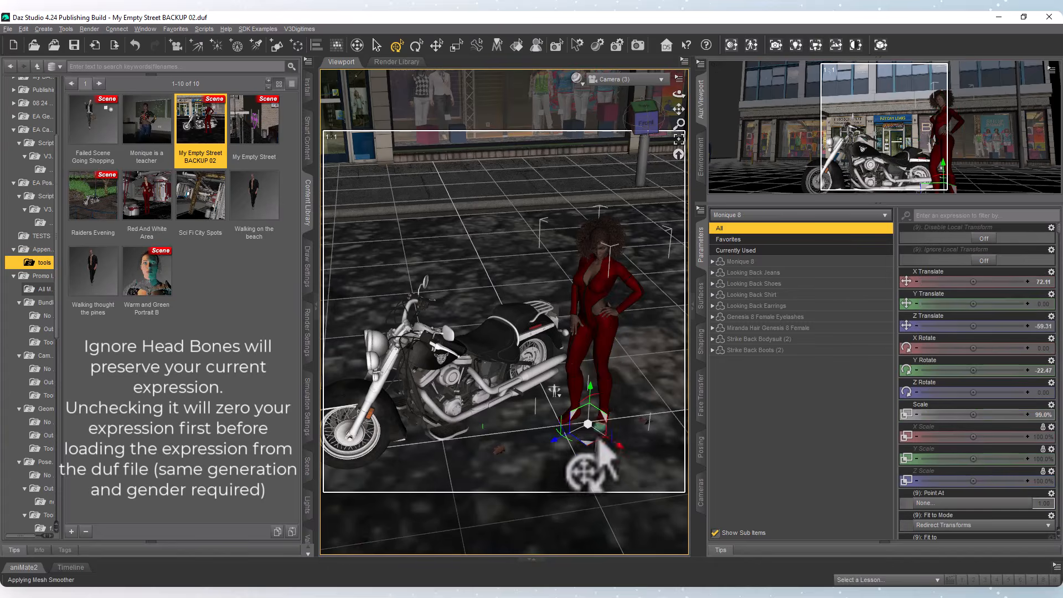
pyautogui.moveTo(554, 390); pyautogui.dragTo(521, 239)
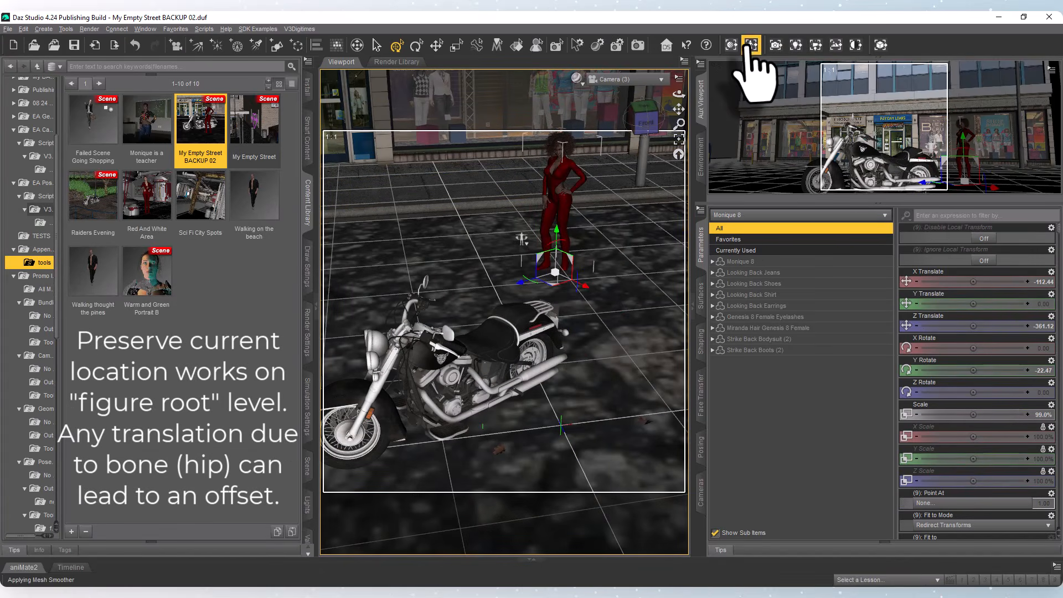
pyautogui.click(751, 45)
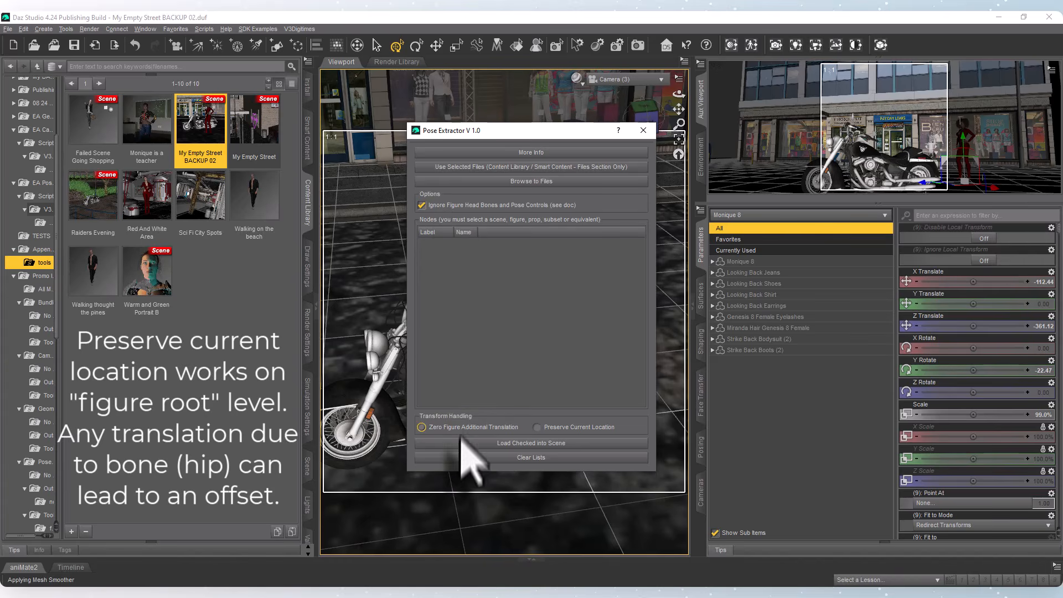
pyautogui.click(540, 427)
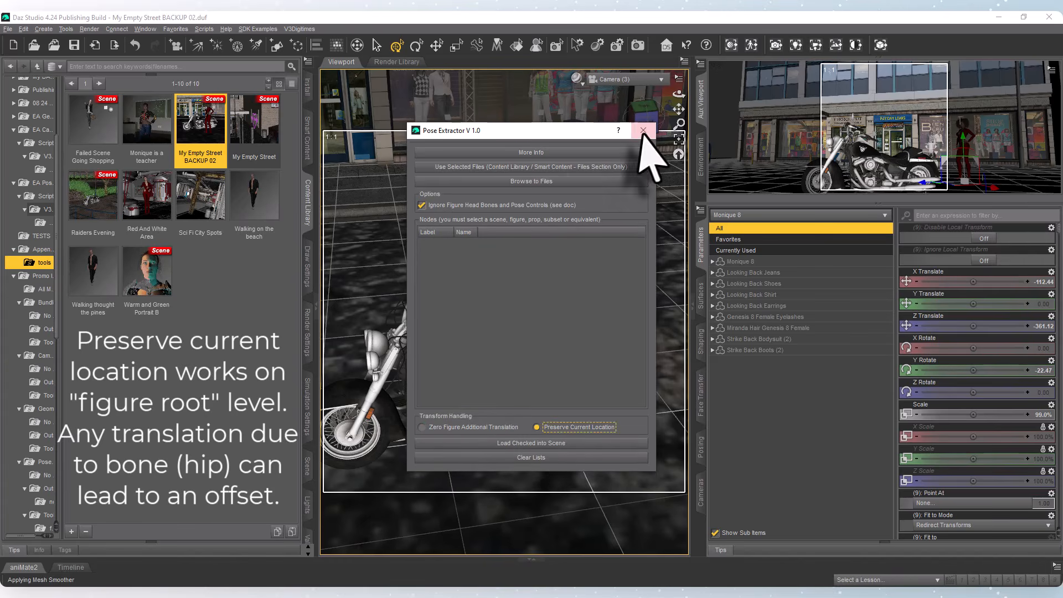
pyautogui.click(642, 130)
# Run the Pose Extractor on the Red And White Area file with Preserve Current Location enabled.
pyautogui.click(95, 202)
pyautogui.click(145, 208)
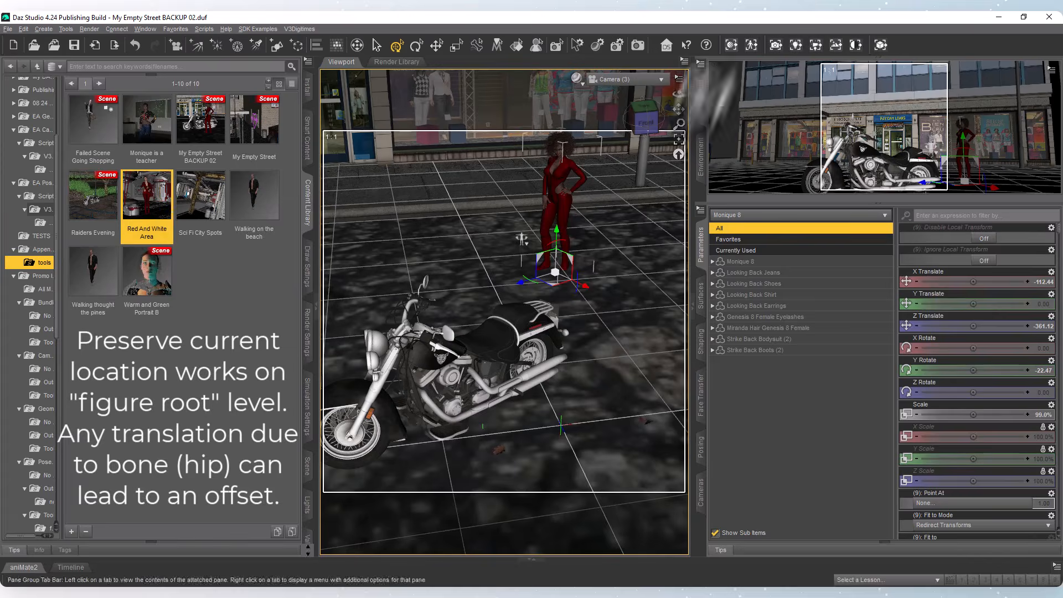
pyautogui.click(751, 45)
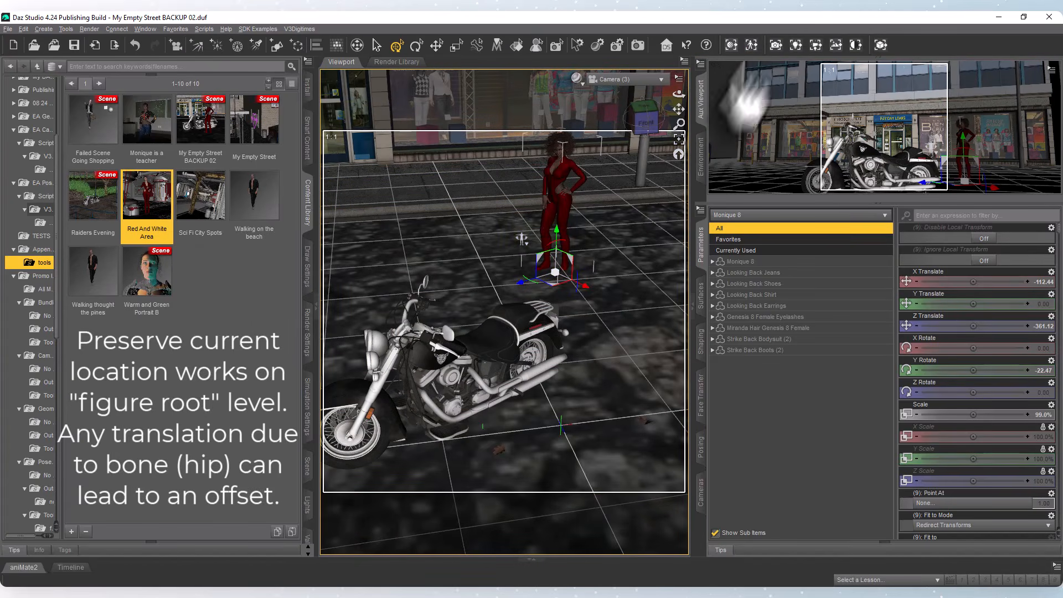
pyautogui.moveTo(567, 134); pyautogui.dragTo(787, 103)
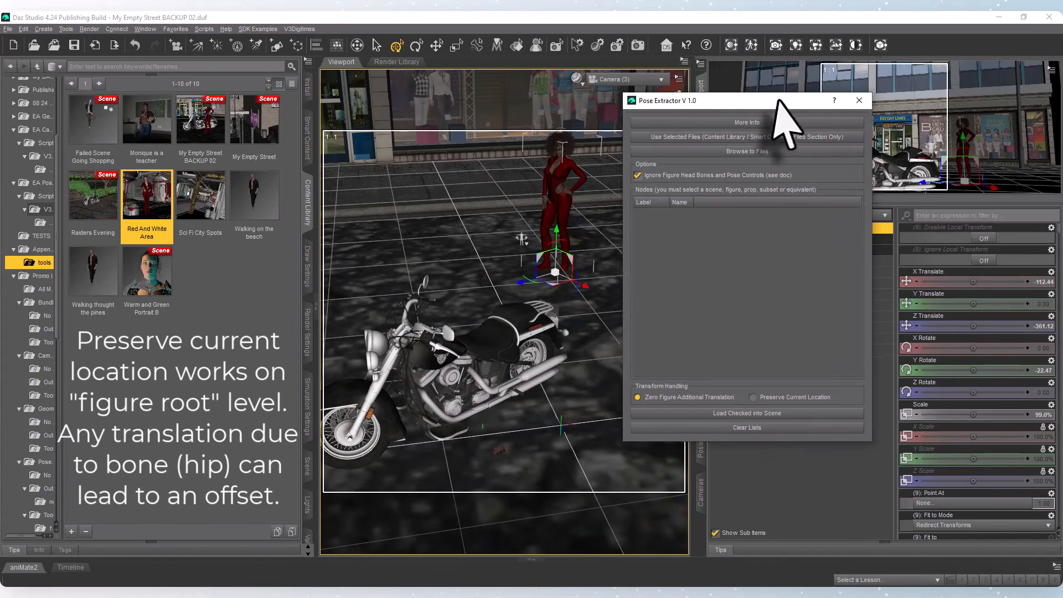
pyautogui.click(757, 395)
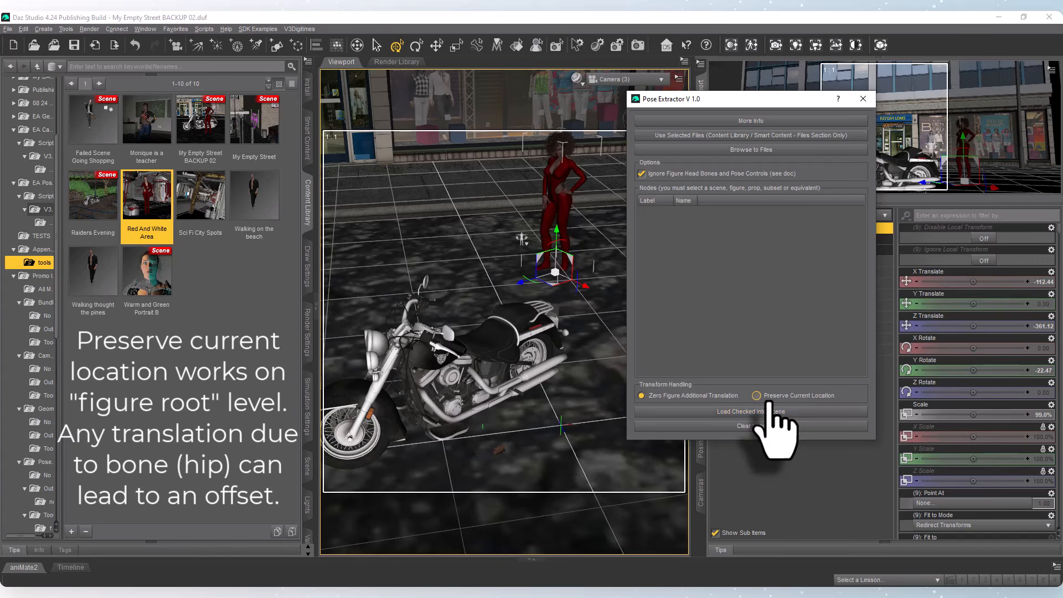
pyautogui.click(747, 136)
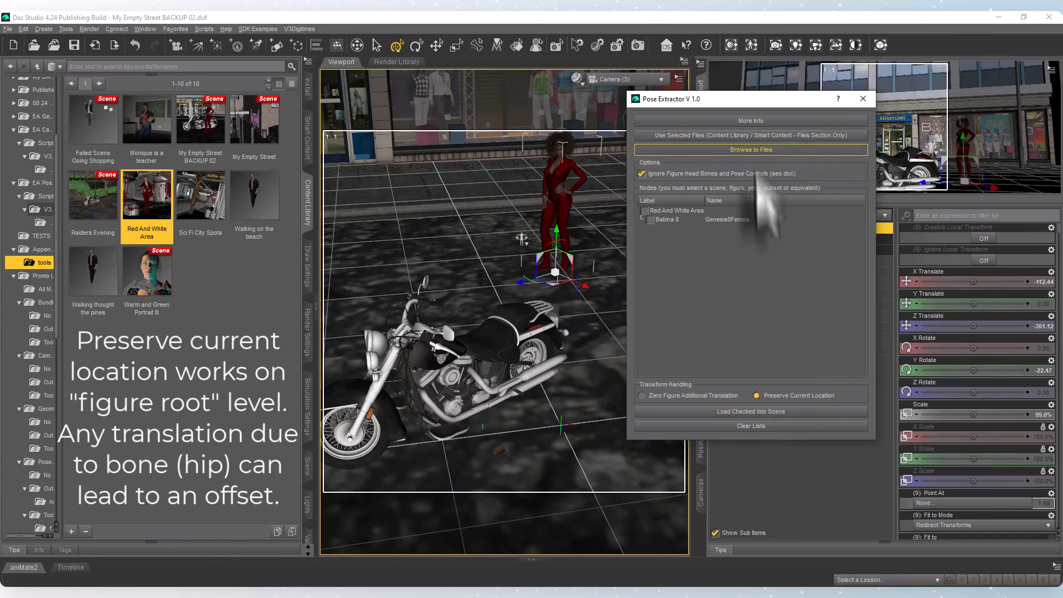
# Load Babina 8's pose onto the moved figure, keeping its current location.
pyautogui.click(649, 220)
pyautogui.click(649, 219)
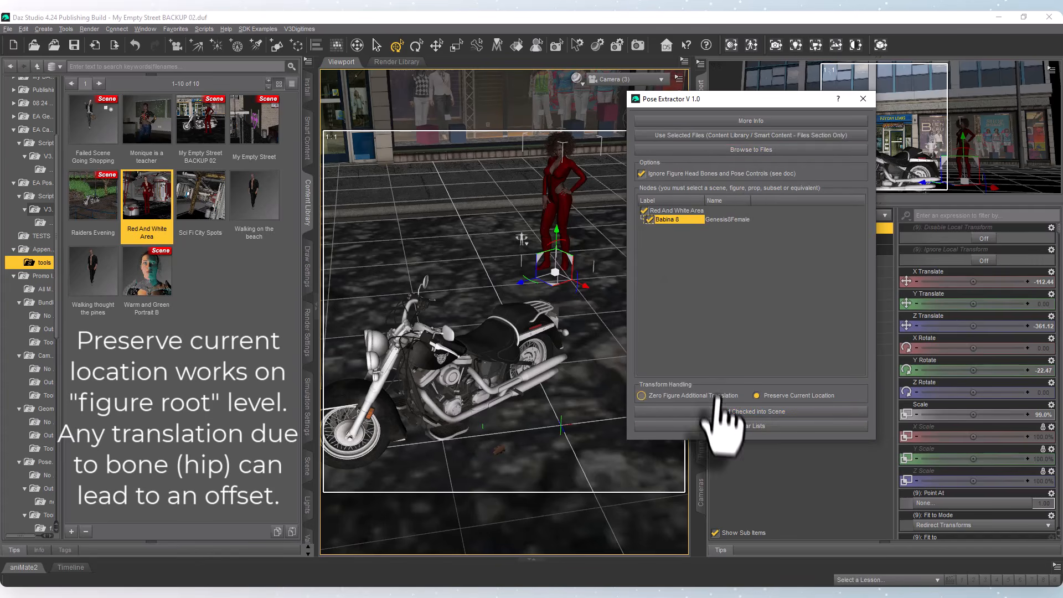
pyautogui.click(722, 411)
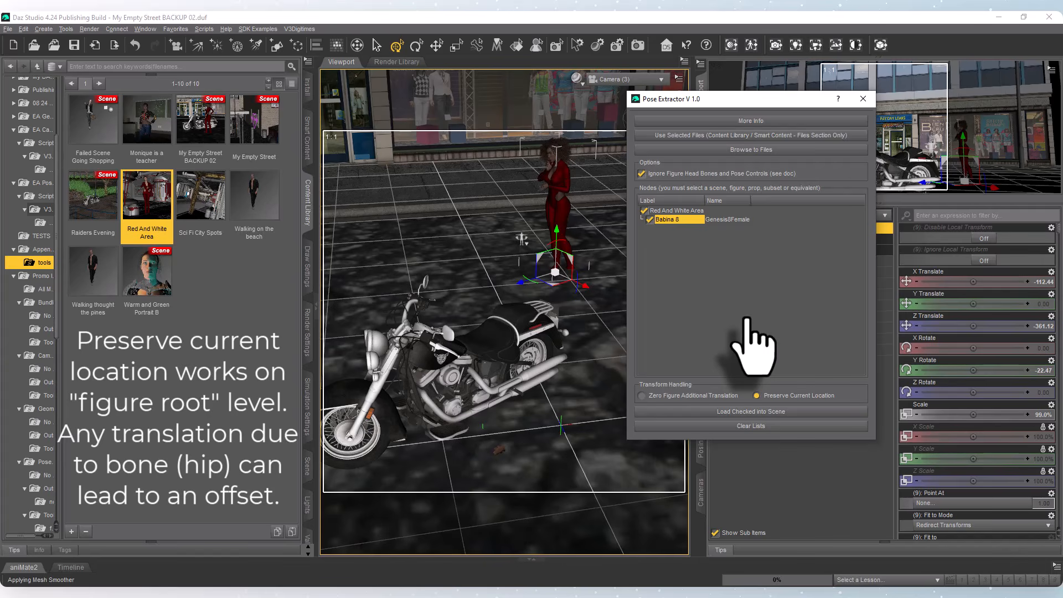
pyautogui.click(774, 399)
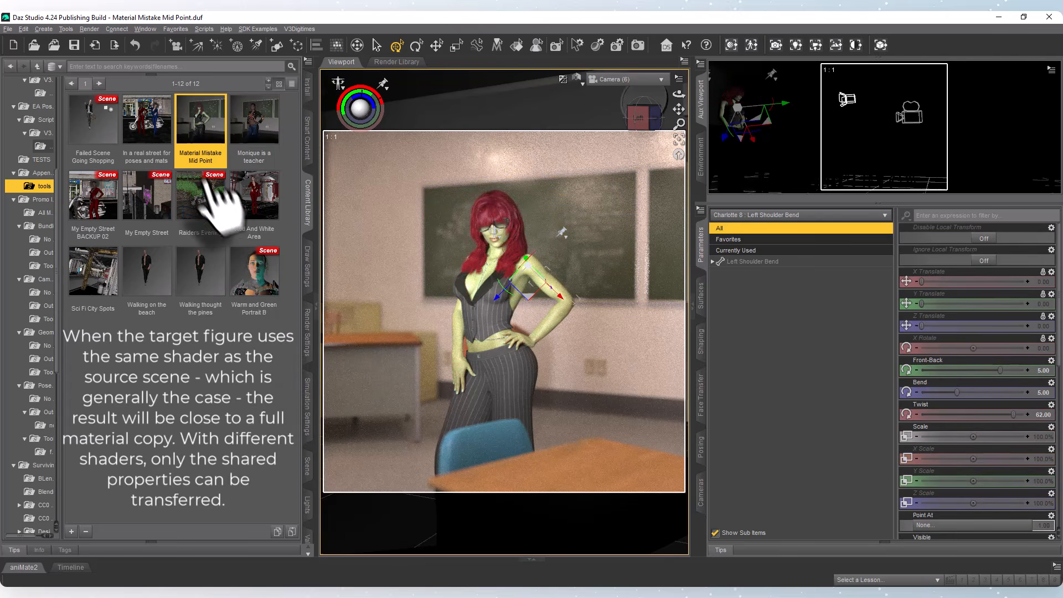
# Run the Material Properties Extractor on the Failed Scene Going Shopping, Monique is a teacher and Red And White Area files for Charlotte 8.
pyautogui.click(93, 136)
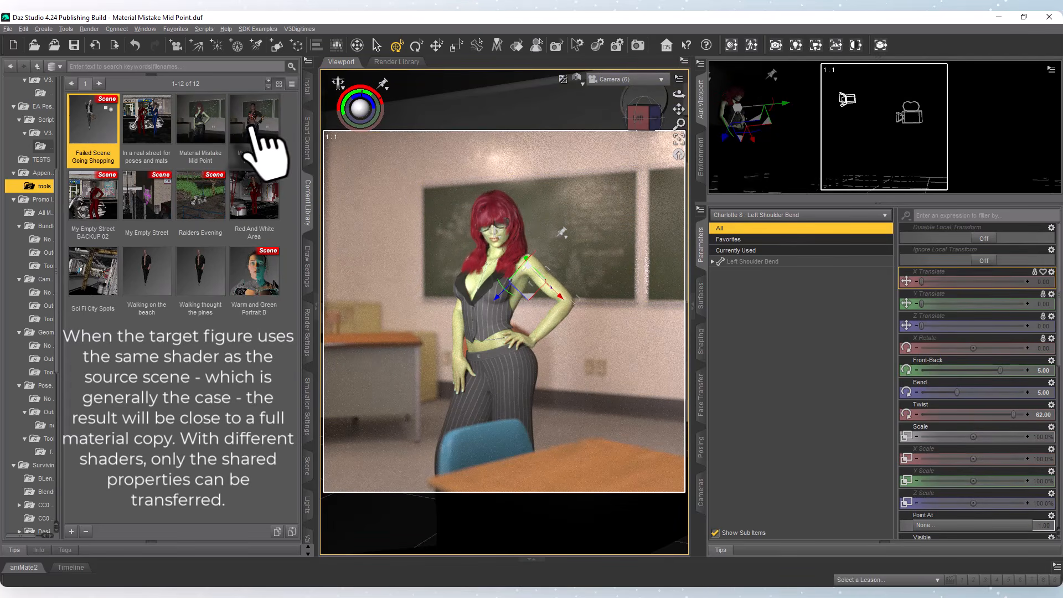
pyautogui.keyDown('ctrl'); pyautogui.click(254, 134); pyautogui.keyUp('ctrl')
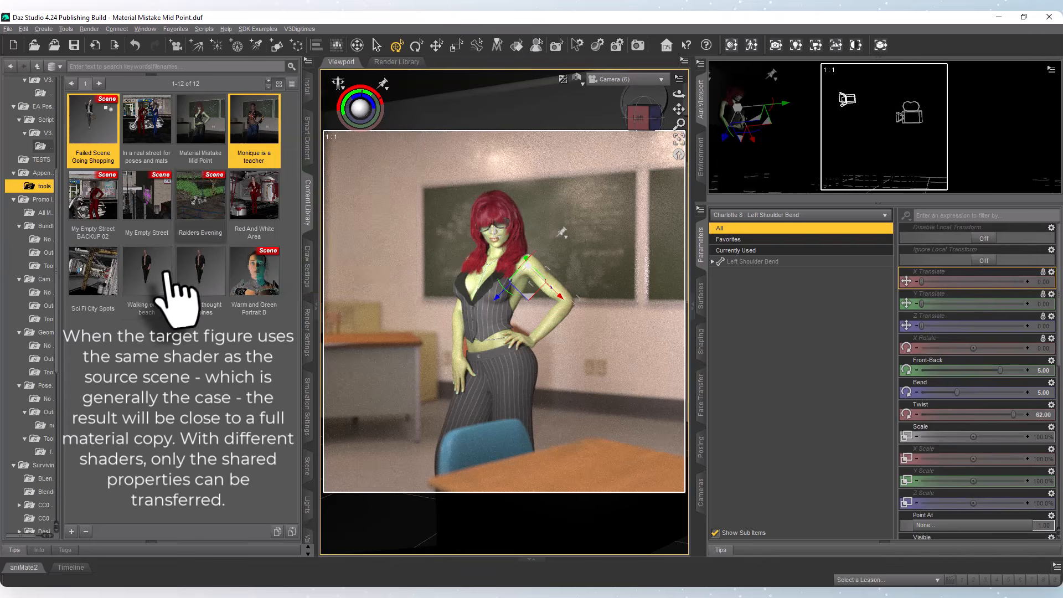
pyautogui.keyDown('ctrl'); pyautogui.click(253, 205); pyautogui.keyUp('ctrl')
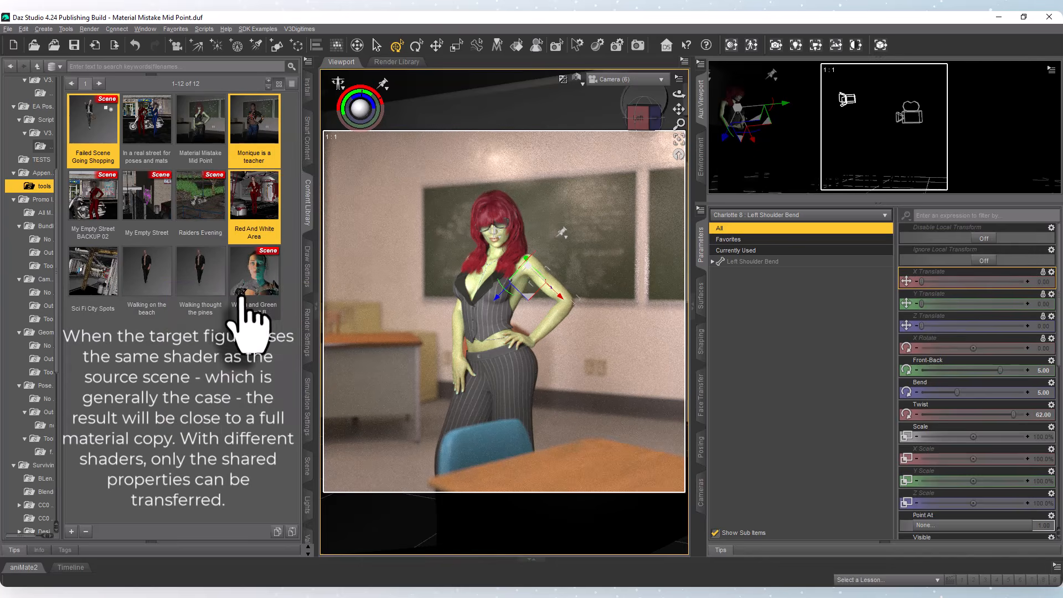
pyautogui.click(731, 44)
pyautogui.moveTo(540, 130); pyautogui.dragTo(811, 87)
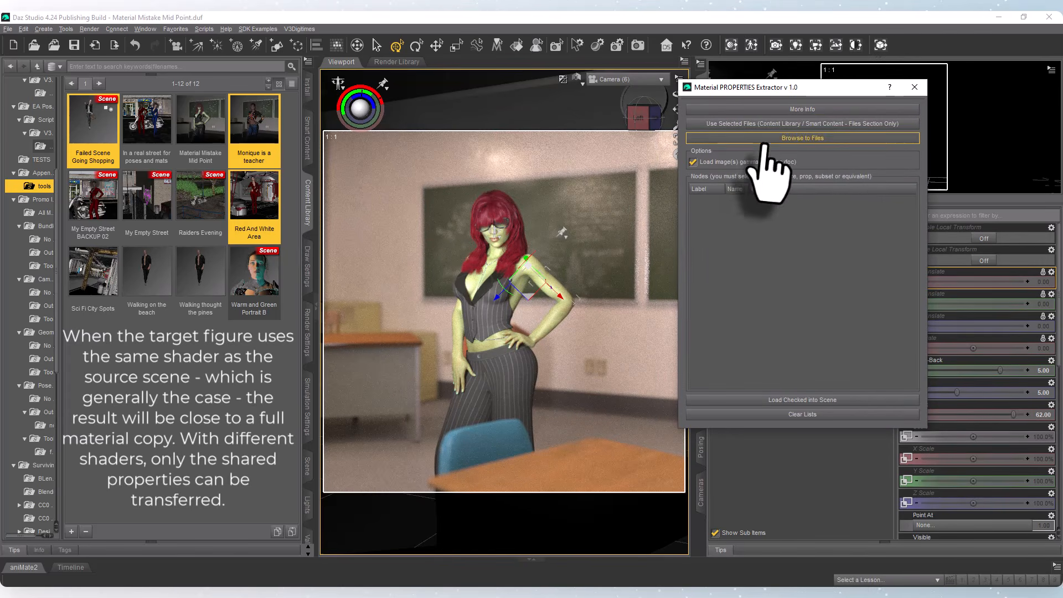
pyautogui.click(849, 127)
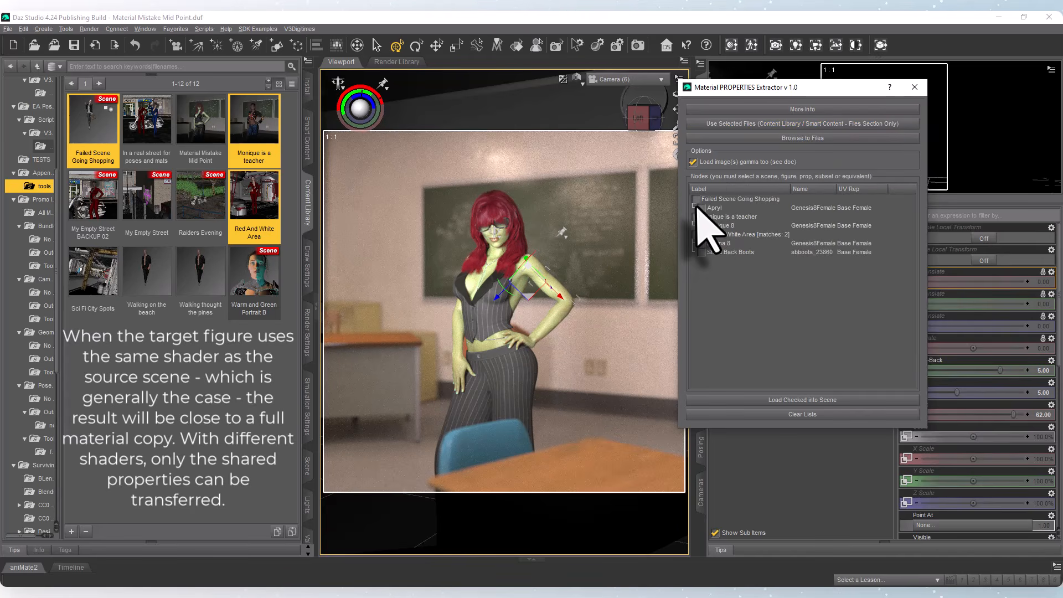
# Load Apryl's material properties from Failed Scene Going Shopping onto Charlotte 8, widening the extractor's Name column.
pyautogui.click(701, 208)
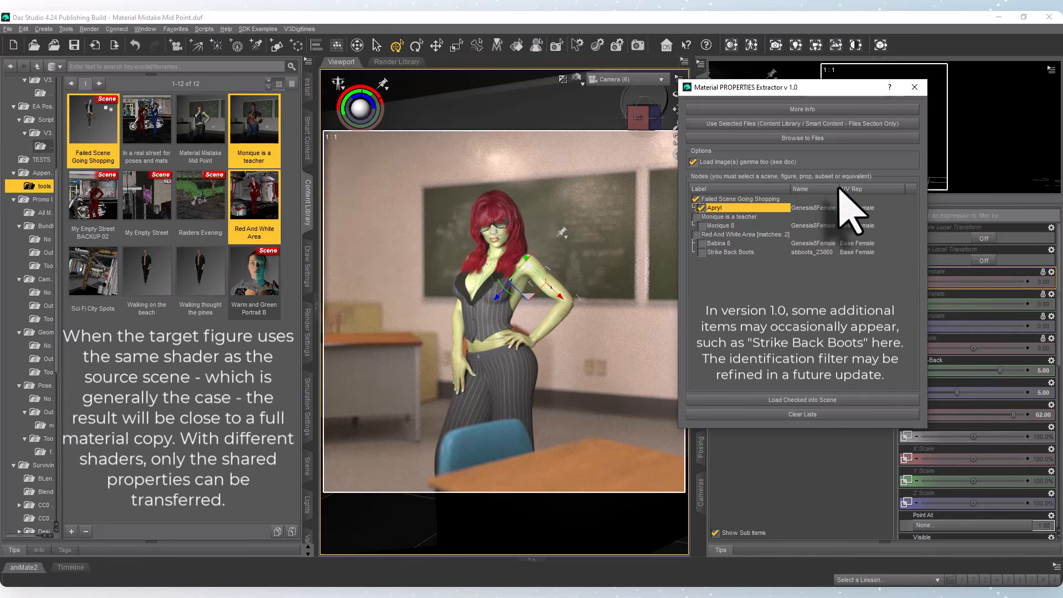
pyautogui.moveTo(838, 188); pyautogui.dragTo(849, 189)
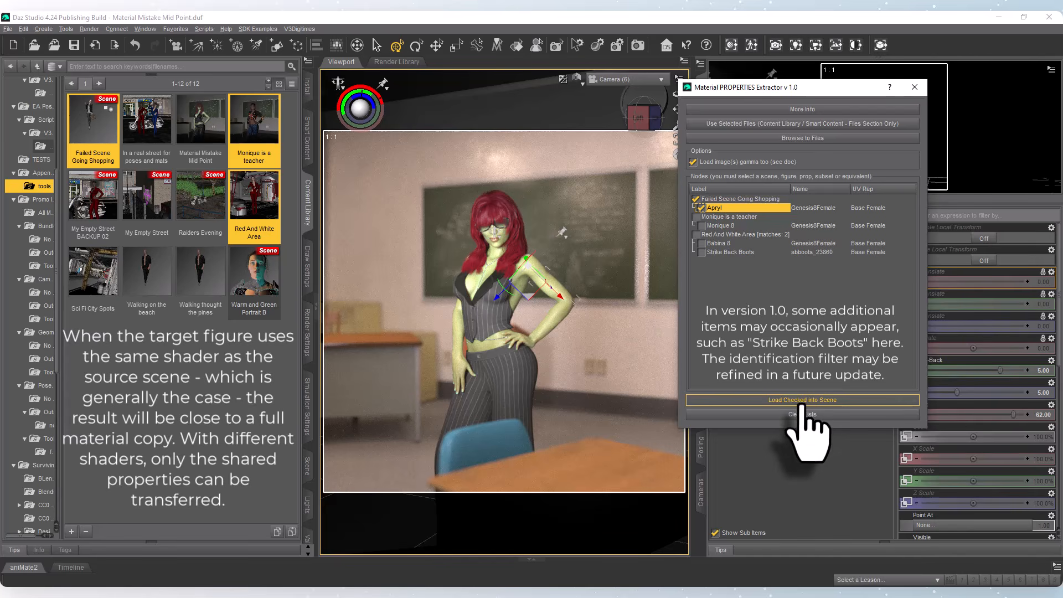
pyautogui.click(804, 401)
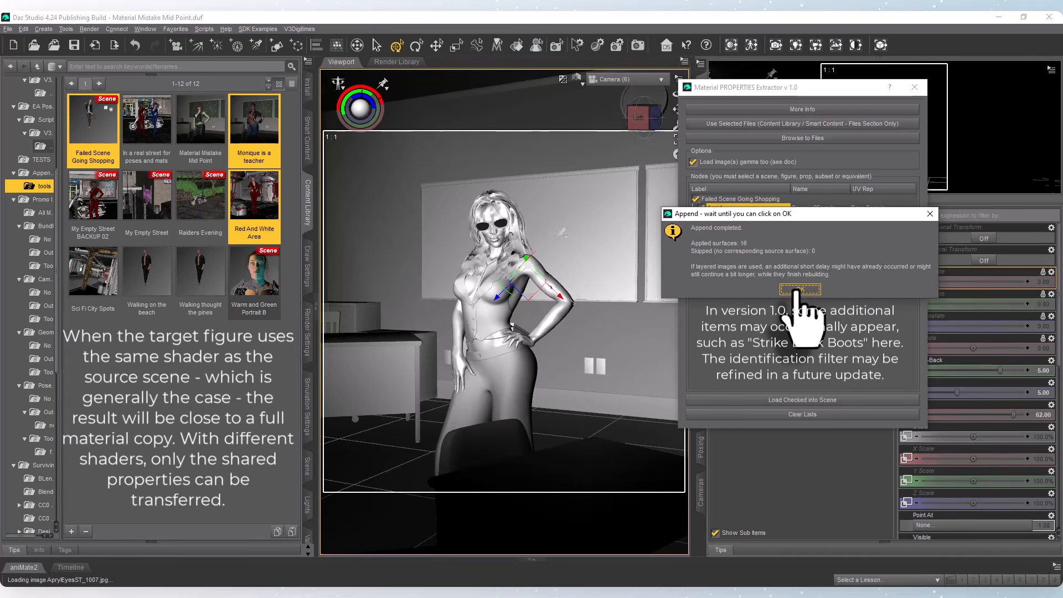
pyautogui.click(796, 290)
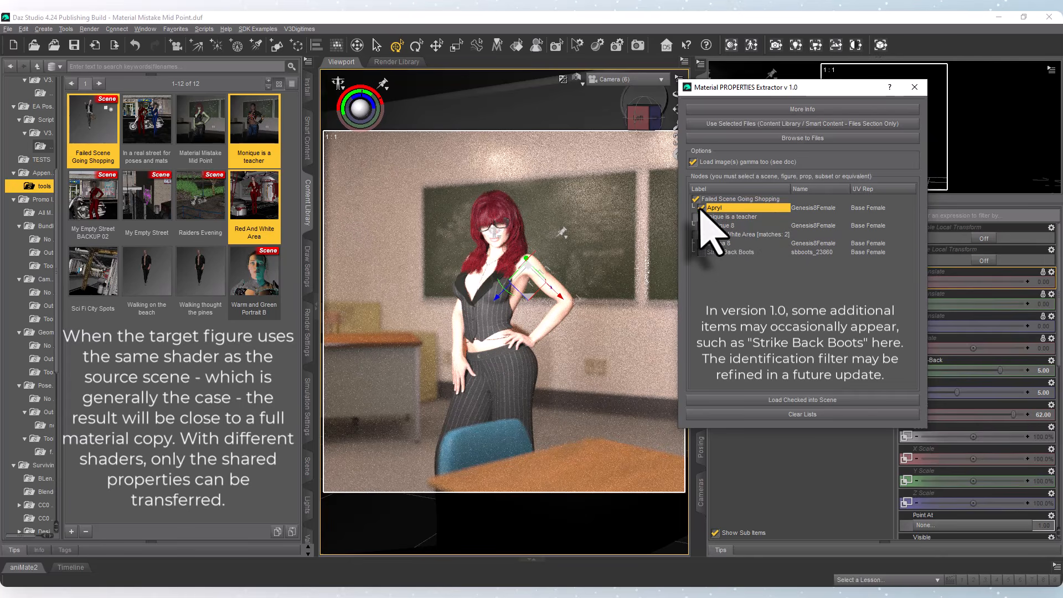
# Load Monique 8's material properties from Monique is a teacher onto Charlotte 8.
pyautogui.click(702, 226)
pyautogui.click(766, 401)
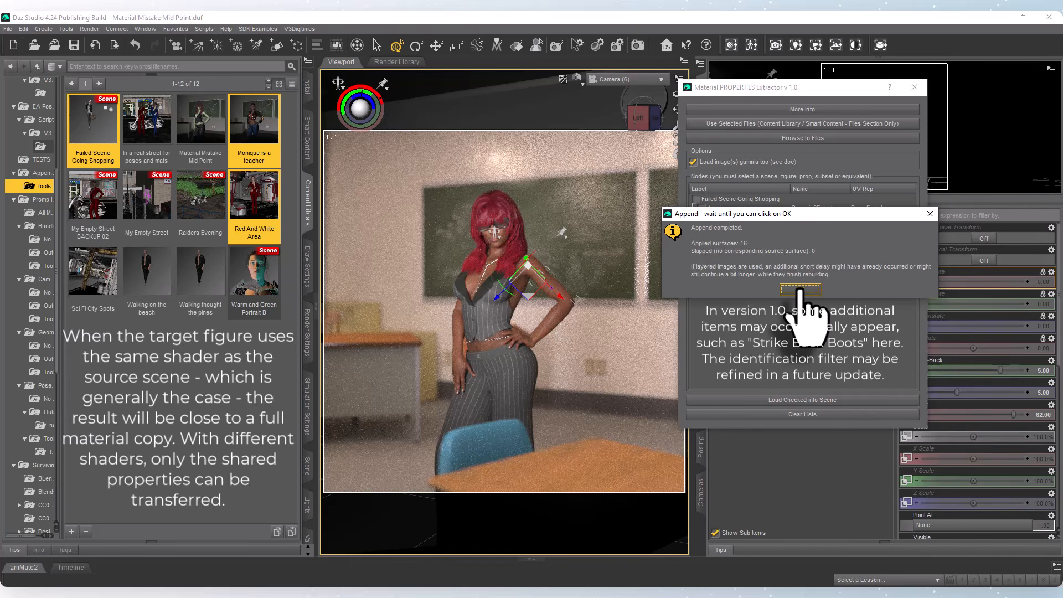
pyautogui.click(800, 289)
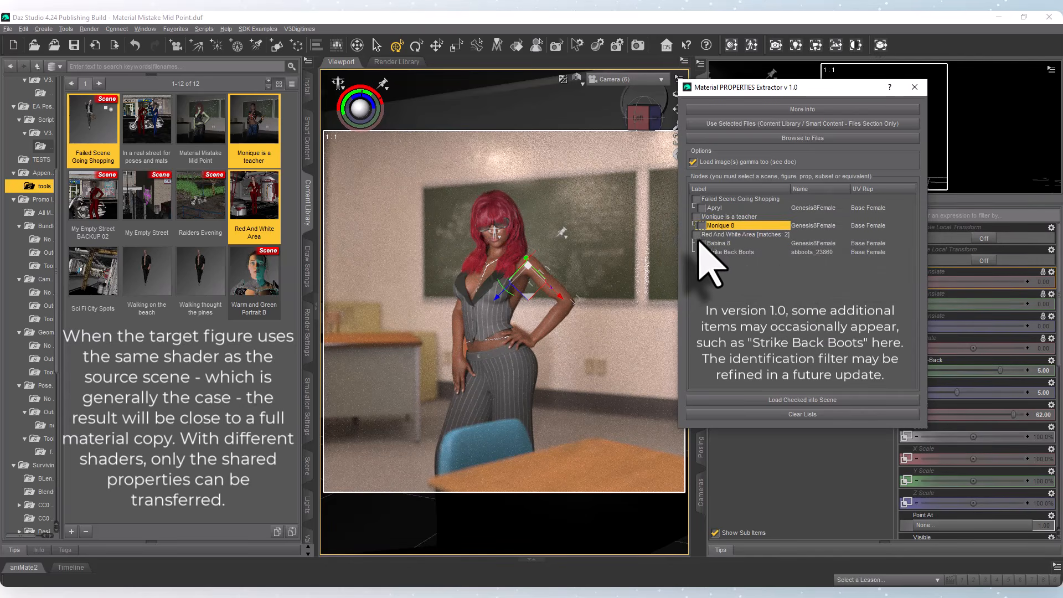
# Load Babina 8's material properties from Red And White Area onto Charlotte 8 and close the extractor.
pyautogui.click(701, 242)
pyautogui.click(775, 400)
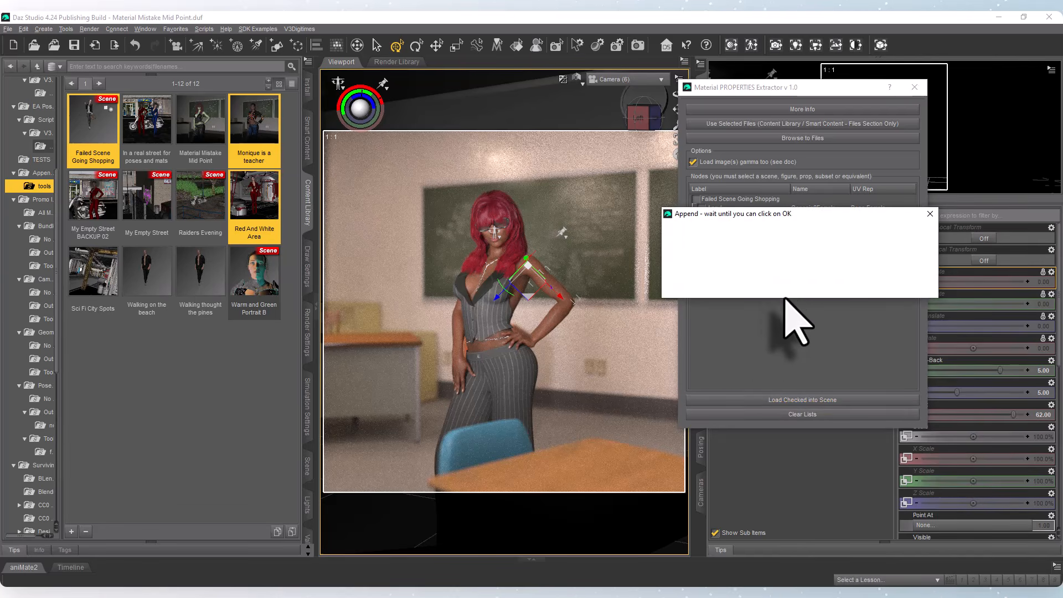
pyautogui.click(799, 289)
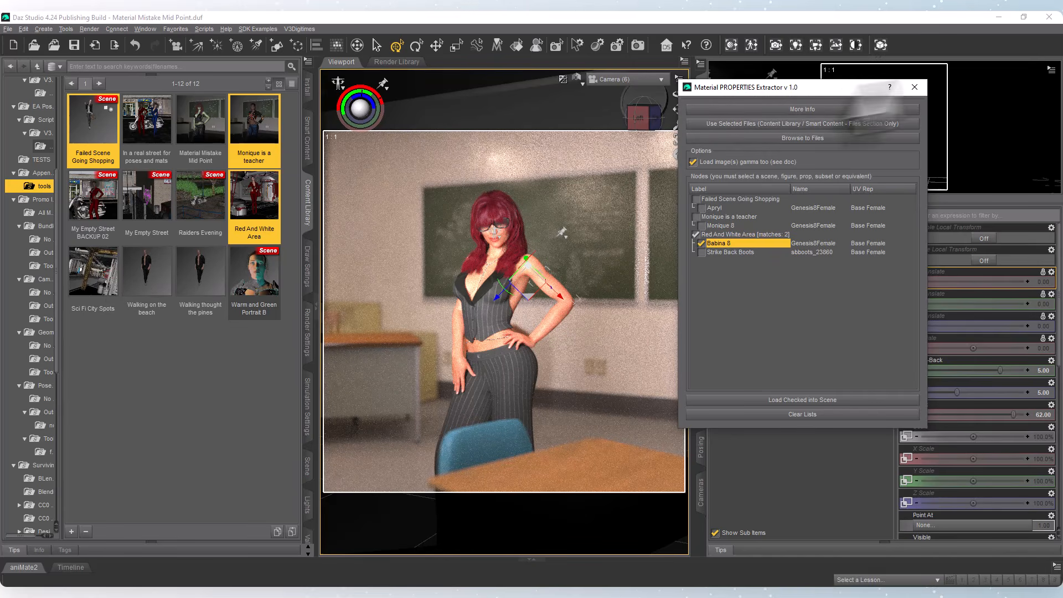
pyautogui.click(913, 87)
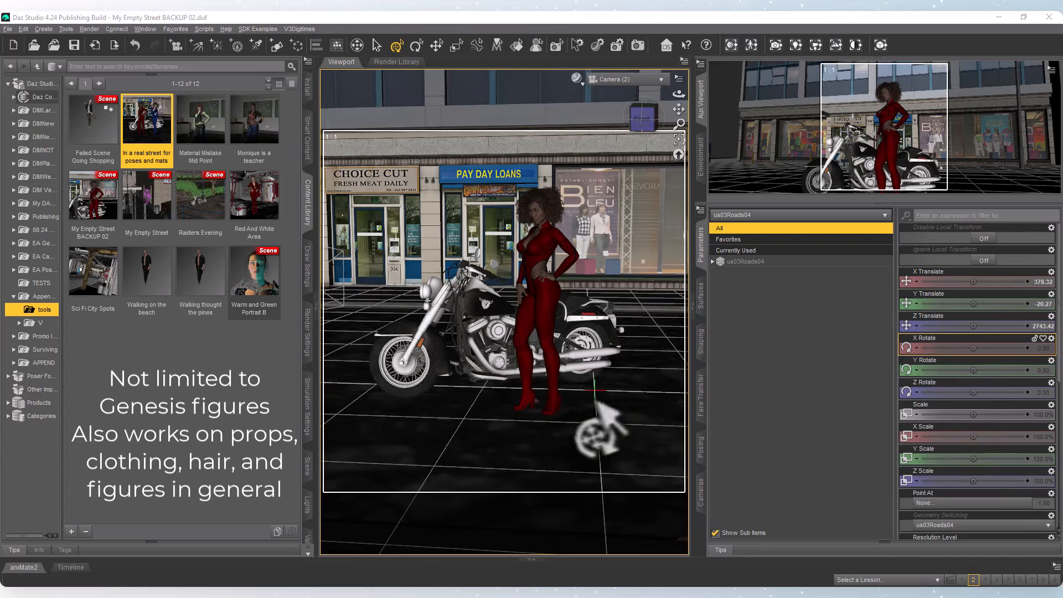
# Select Monique 8's Strike Back Bodysuit (2) and run the Material Properties Extractor on the In a real street for poses and mats file.
pyautogui.moveTo(150, 160); pyautogui.dragTo(548, 365)
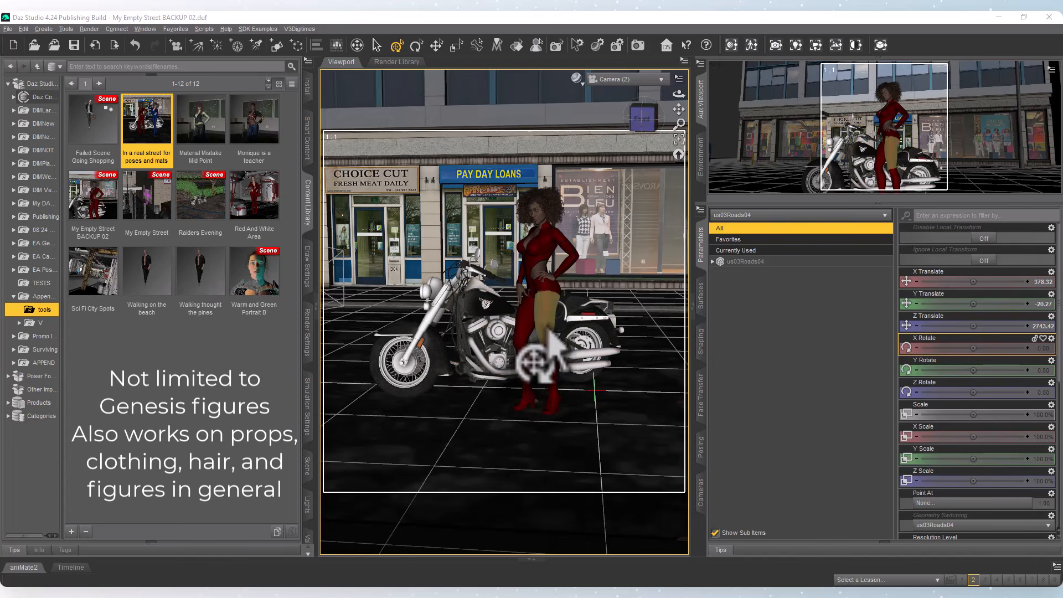
pyautogui.rightClick(552, 333)
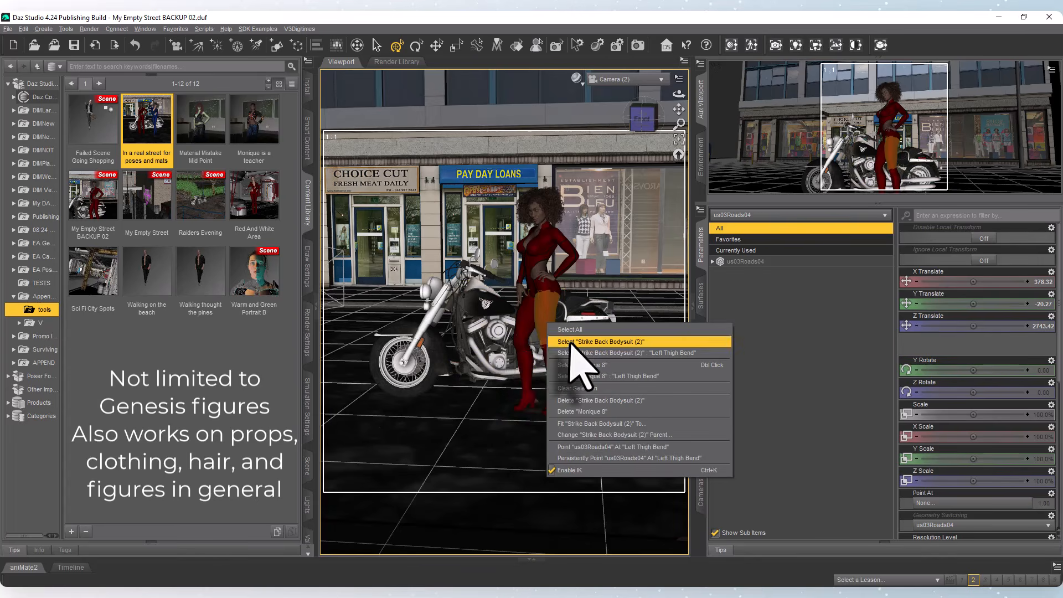
pyautogui.click(560, 342)
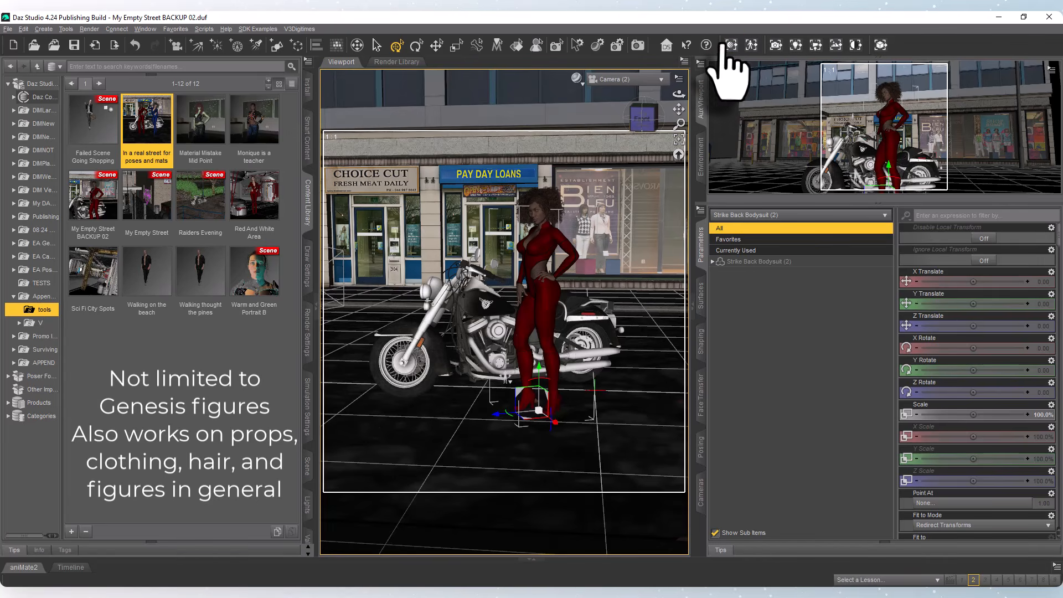
pyautogui.click(729, 46)
pyautogui.moveTo(542, 133); pyautogui.dragTo(704, 94)
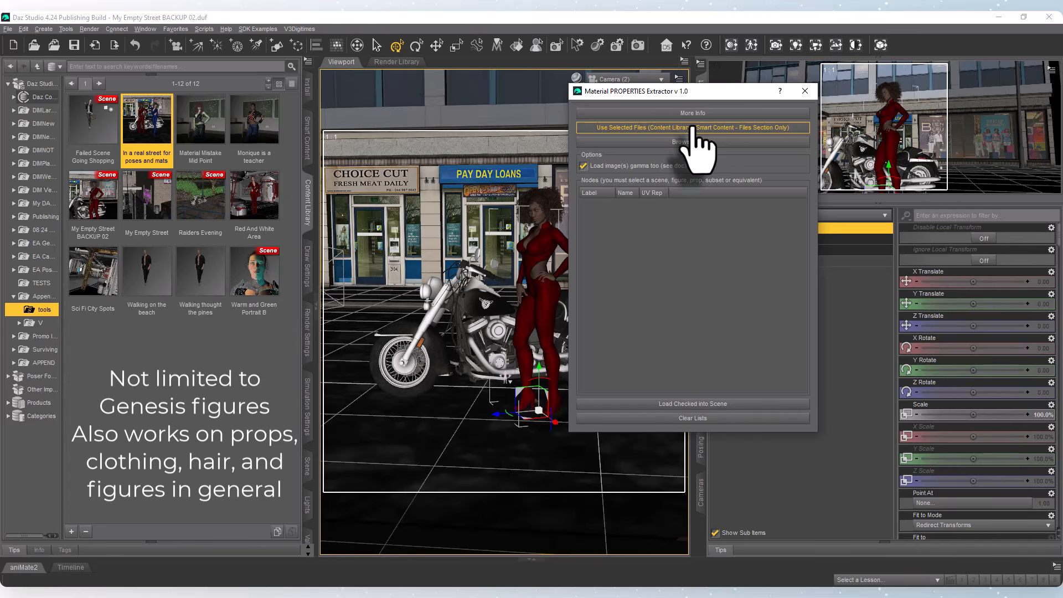
pyautogui.click(729, 131)
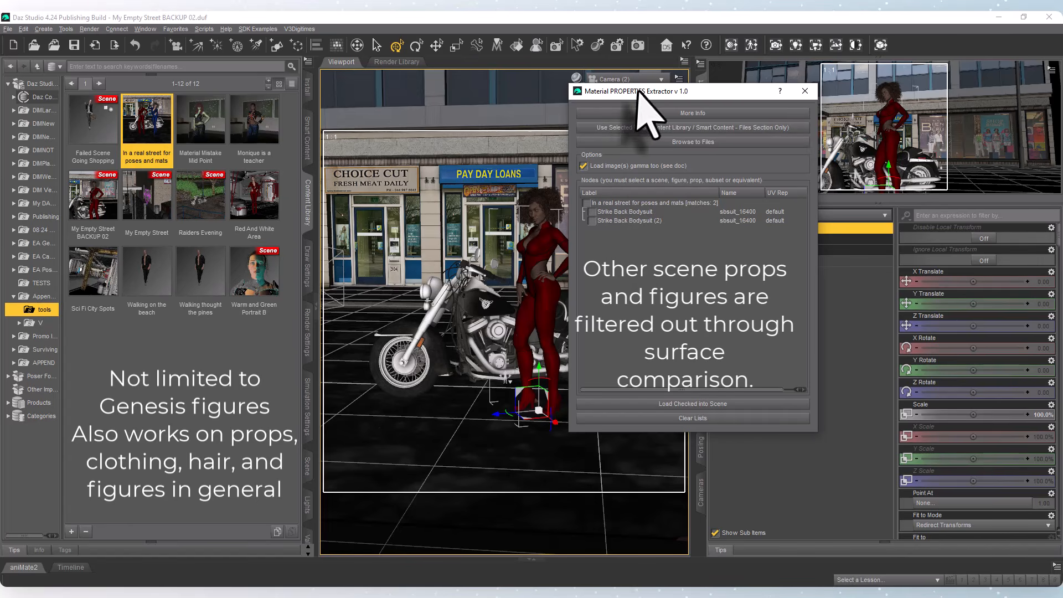
# Load the material properties of the saved Strike Back Bodysuit (2) onto the selected bodysuit and close the extractor.
pyautogui.moveTo(641, 91); pyautogui.dragTo(706, 95)
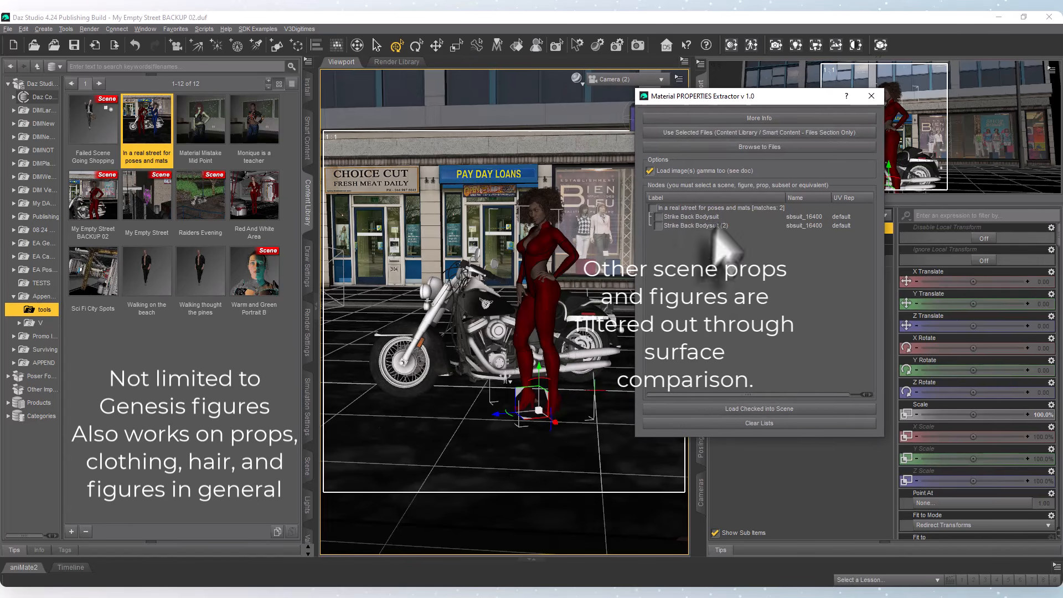
pyautogui.click(657, 225)
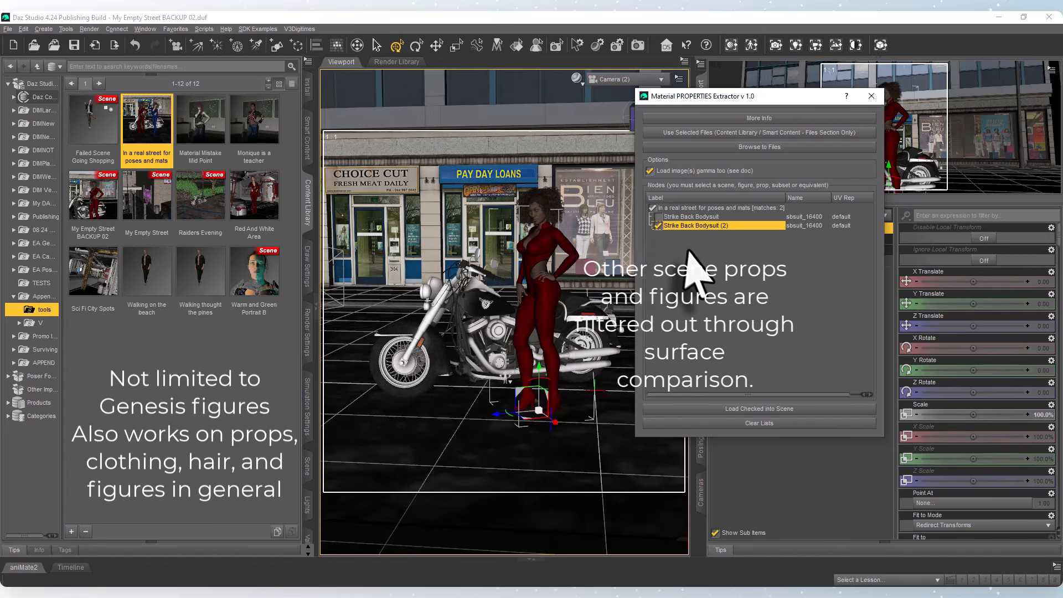
pyautogui.click(754, 410)
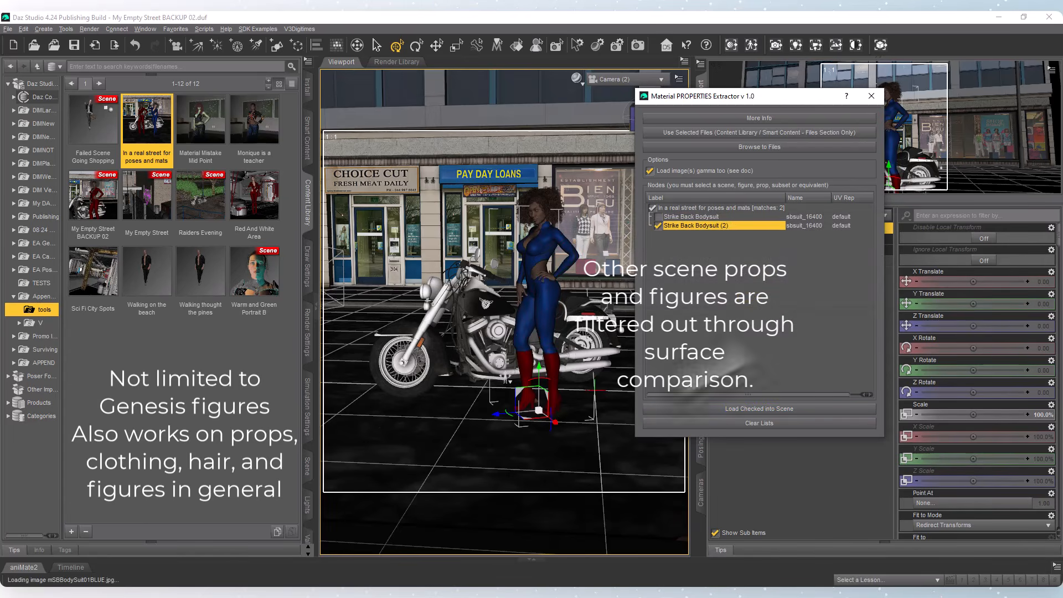
pyautogui.click(871, 95)
# Select Strike Back Boots (2) and run the Material Properties Extractor on the In a real street for poses and mats file.
pyautogui.rightClick(555, 363)
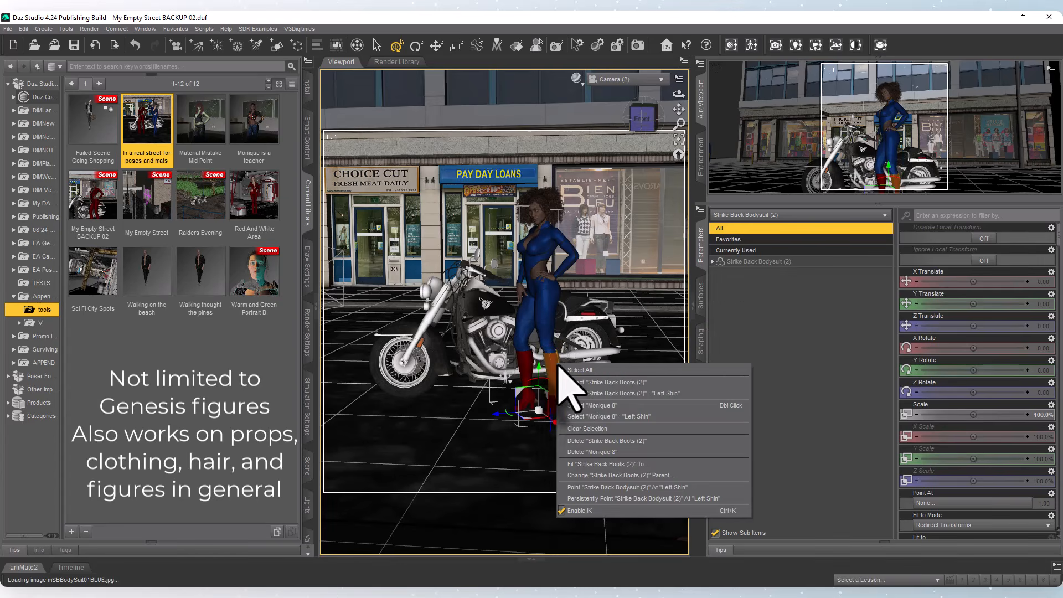
pyautogui.click(569, 382)
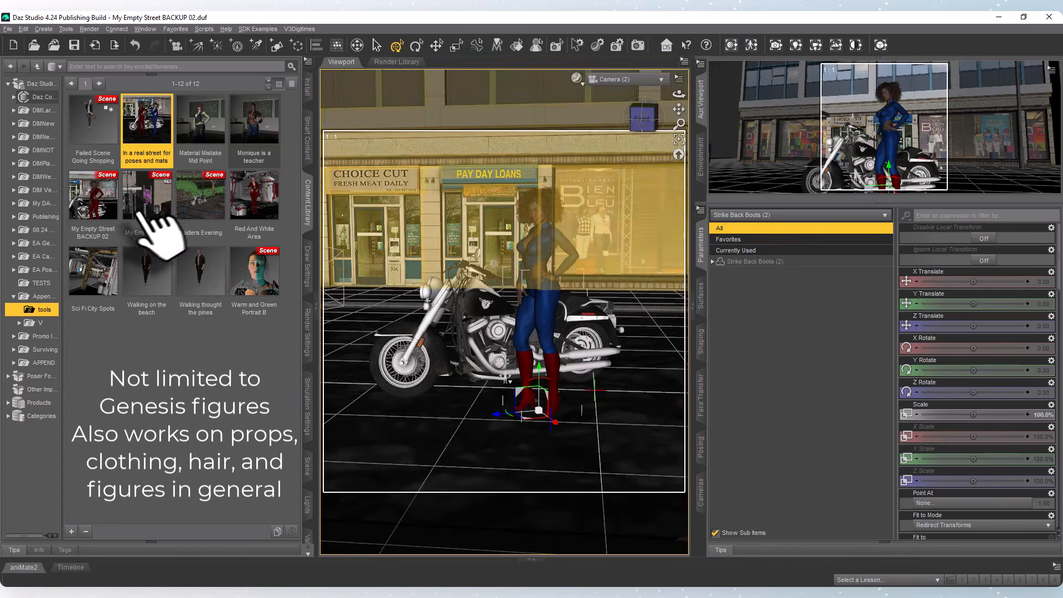
pyautogui.click(731, 45)
pyautogui.moveTo(546, 132); pyautogui.dragTo(703, 125)
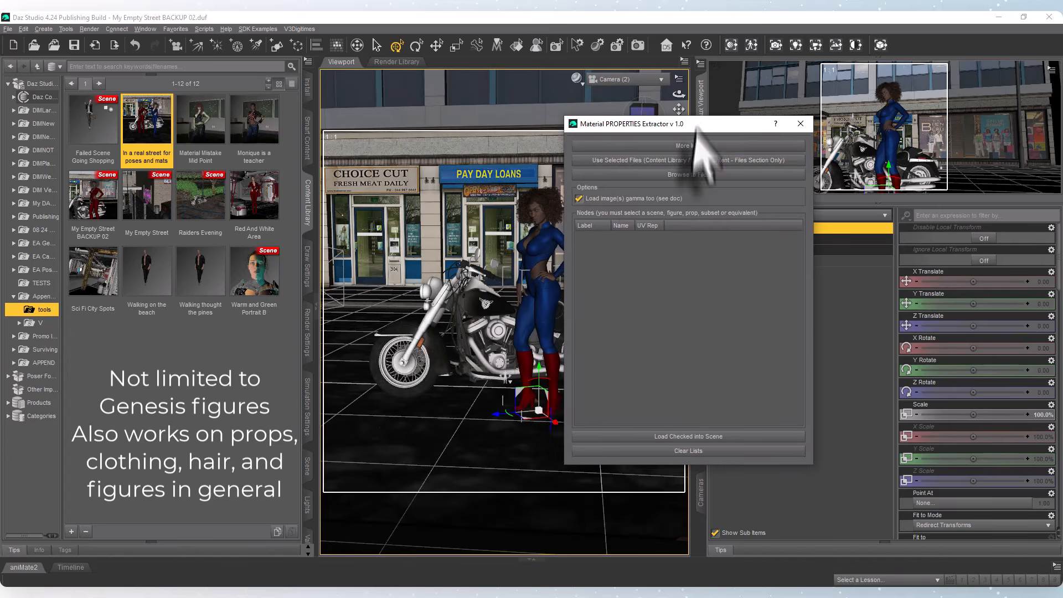
pyautogui.click(678, 162)
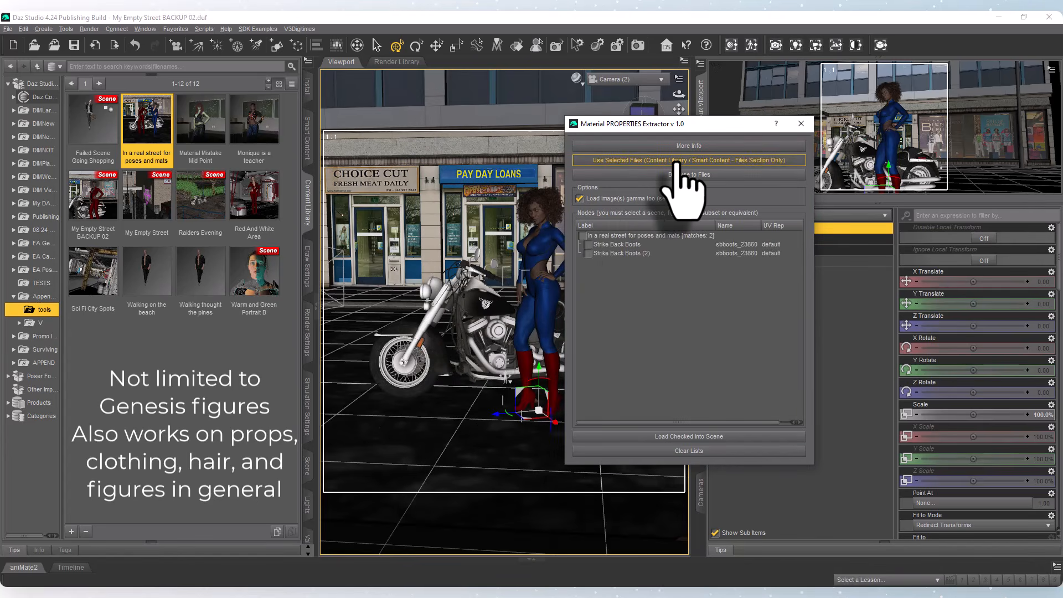
# Load the material properties of the saved Strike Back Boots (2) onto the selected boots and close the extractor.
pyautogui.click(586, 254)
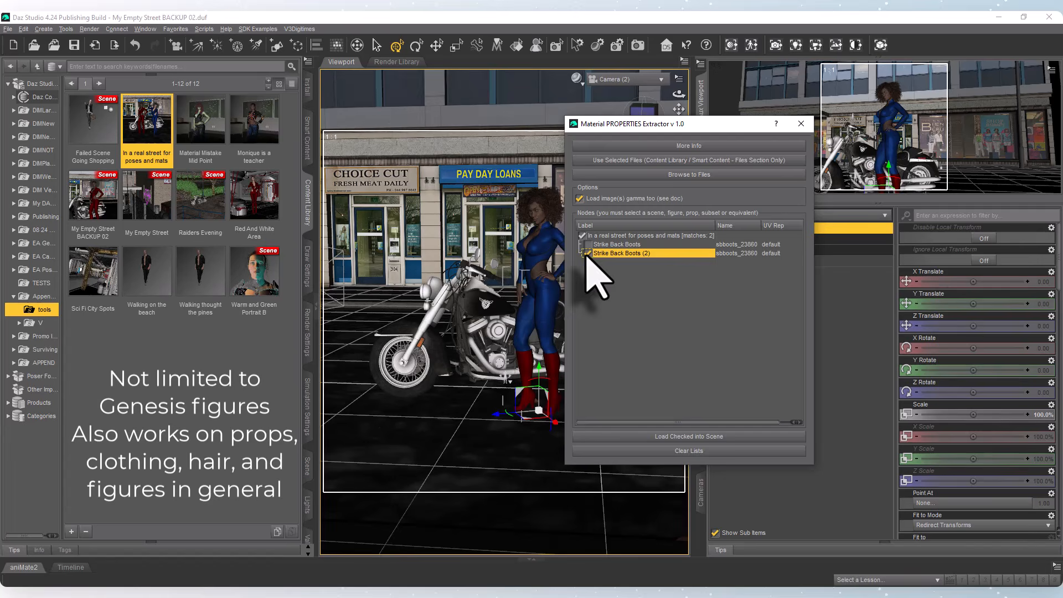
pyautogui.click(689, 437)
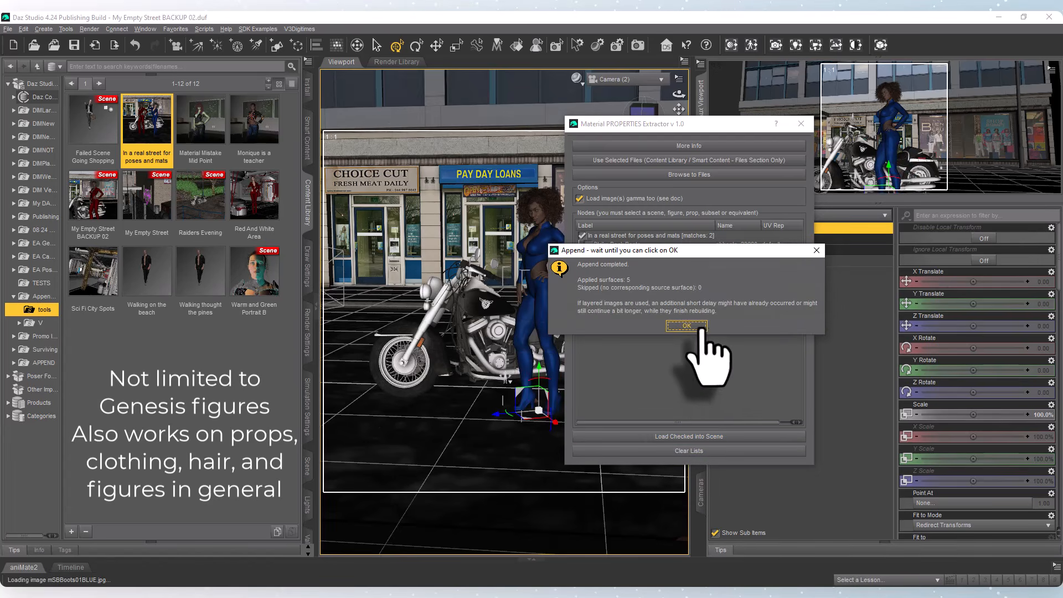
pyautogui.click(686, 324)
pyautogui.click(801, 124)
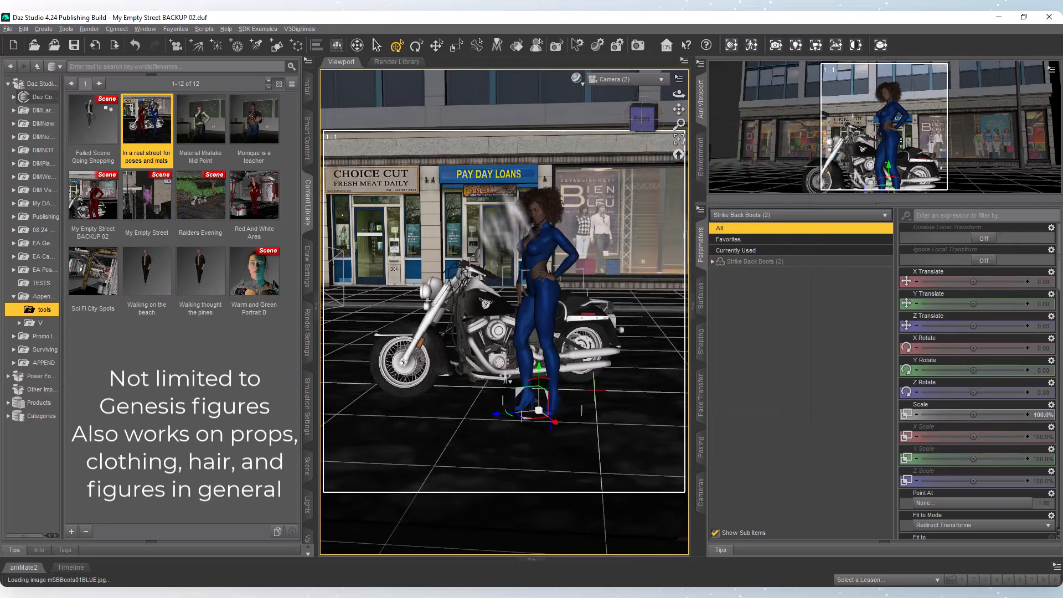